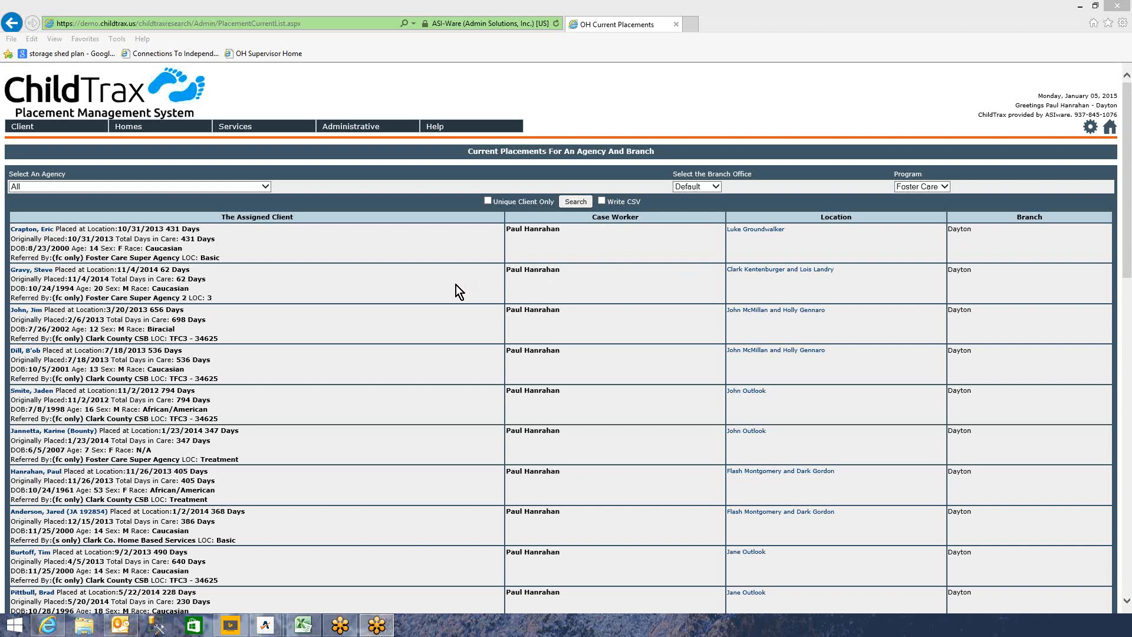
- After the session timeout, log back into ChildTrax with the account e-mail and password
{"action": "left_click", "coordinate": [42, 272]}
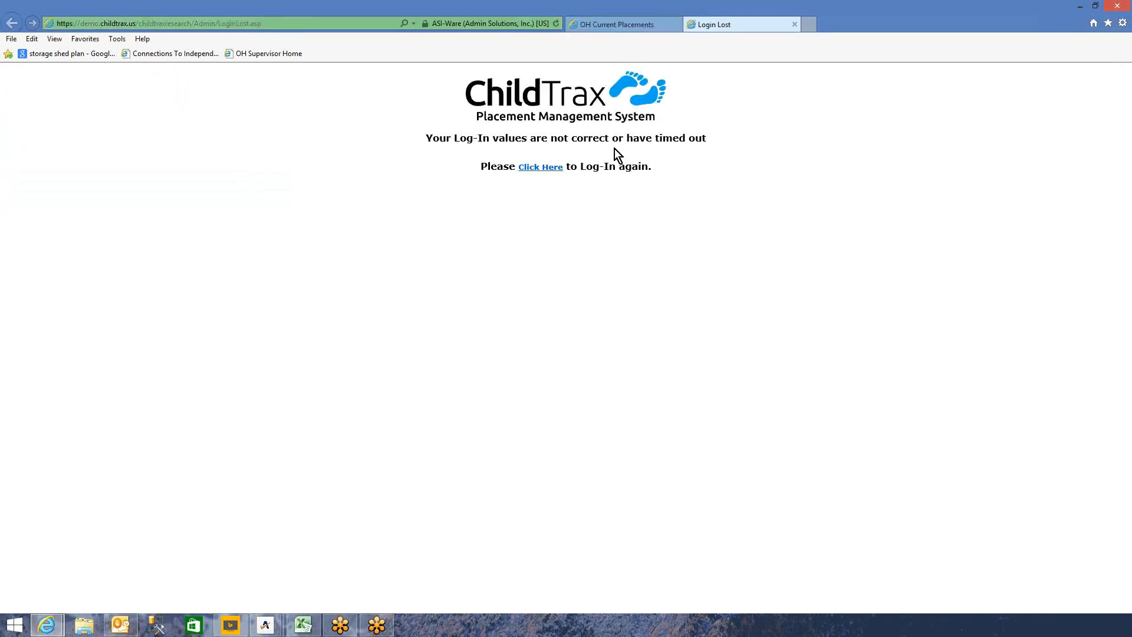
{"action": "left_click", "coordinate": [554, 168]}
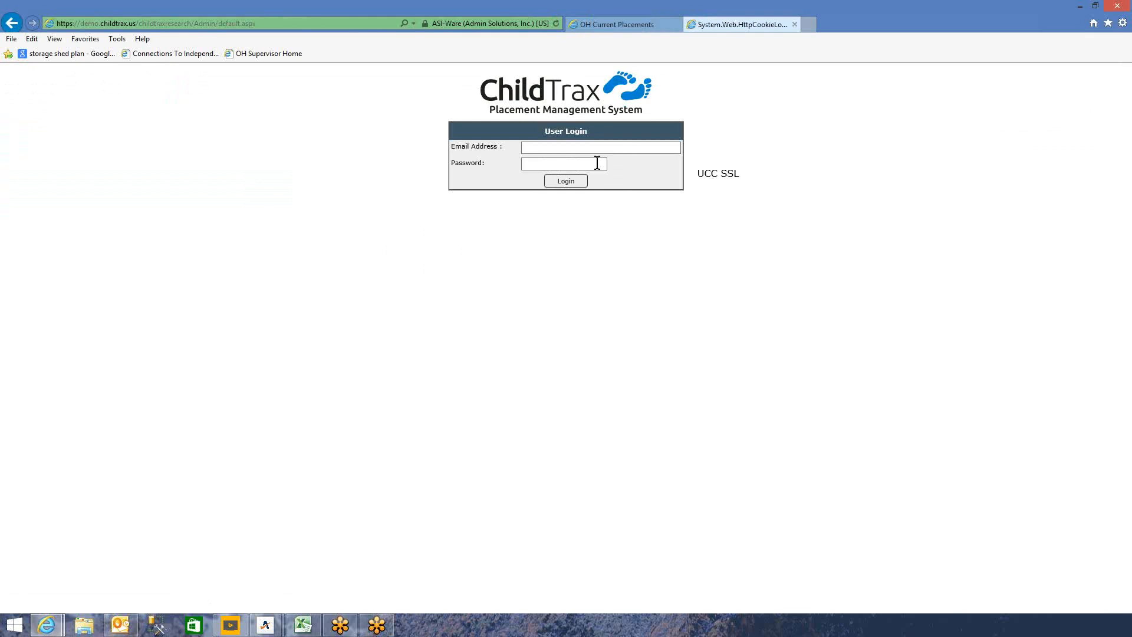
{"action": "left_click", "coordinate": [570, 148]}
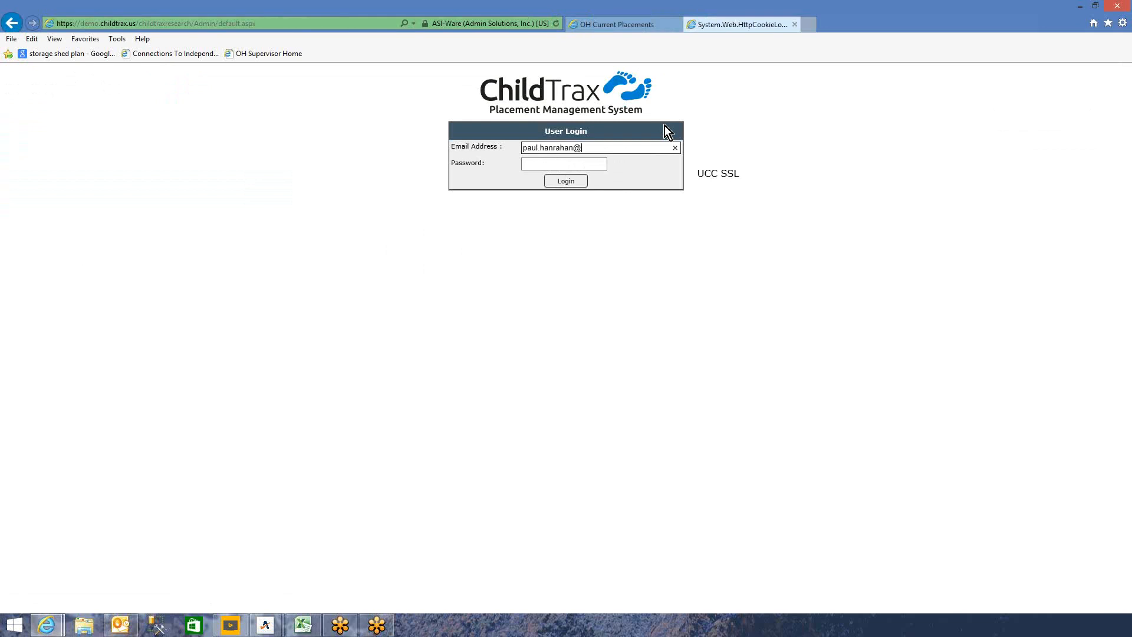
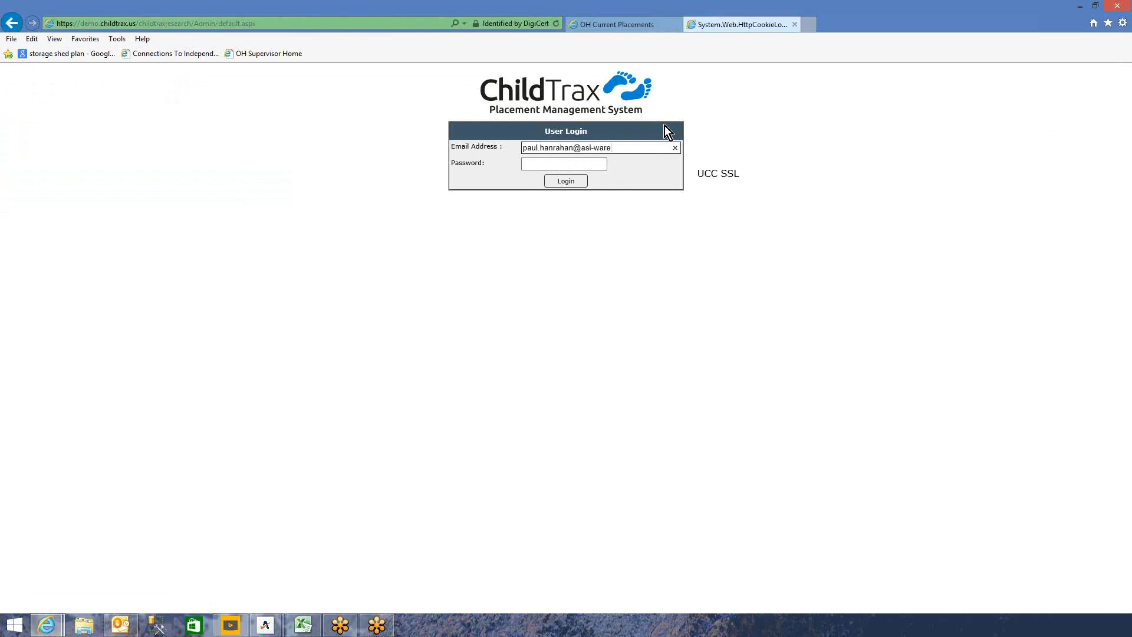
{"action": "key", "text": "Tab"}
{"action": "type", "text": "•••••••••"}
{"action": "key", "text": "Return"}
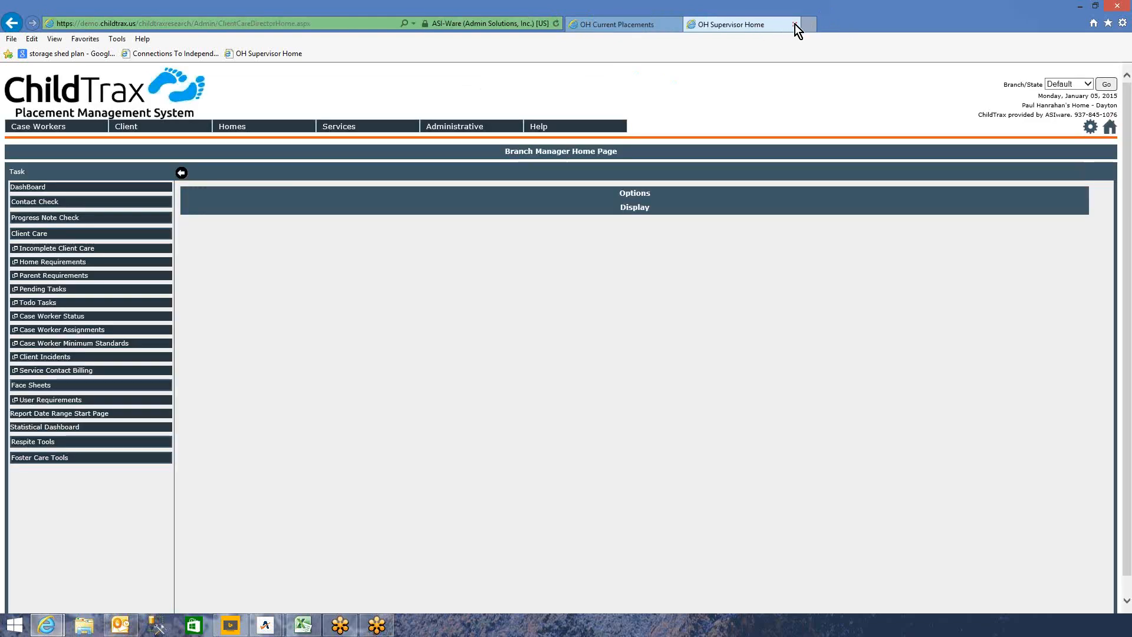
- Close the OH Supervisor Home tab and open the history of the client placed 11/4/2014
{"action": "left_click", "coordinate": [795, 23]}
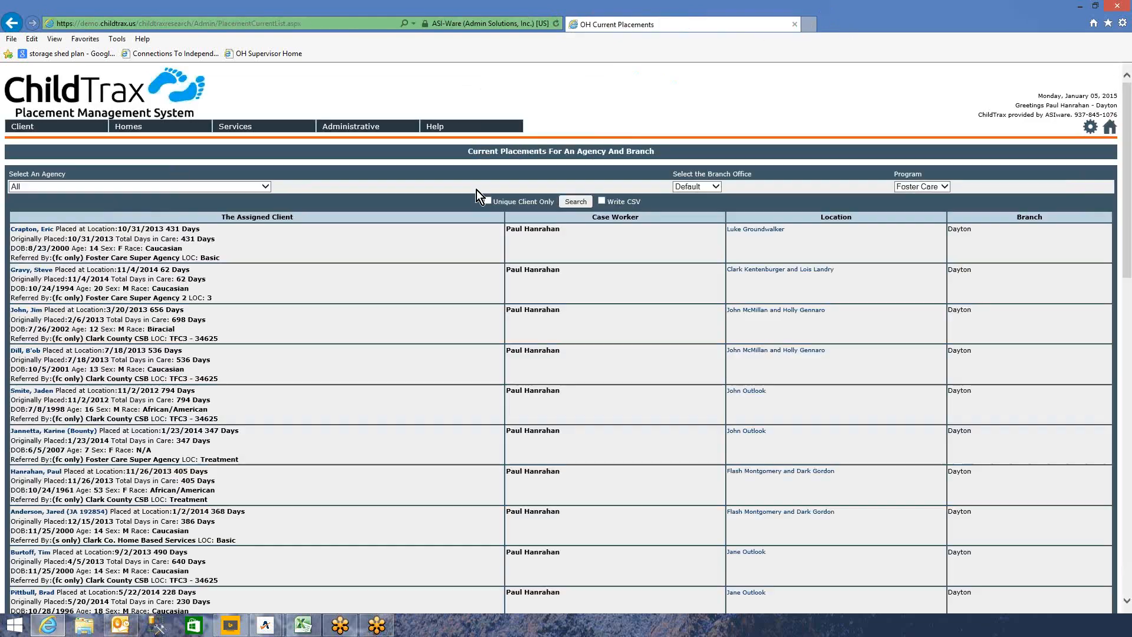
{"action": "left_click", "coordinate": [40, 272]}
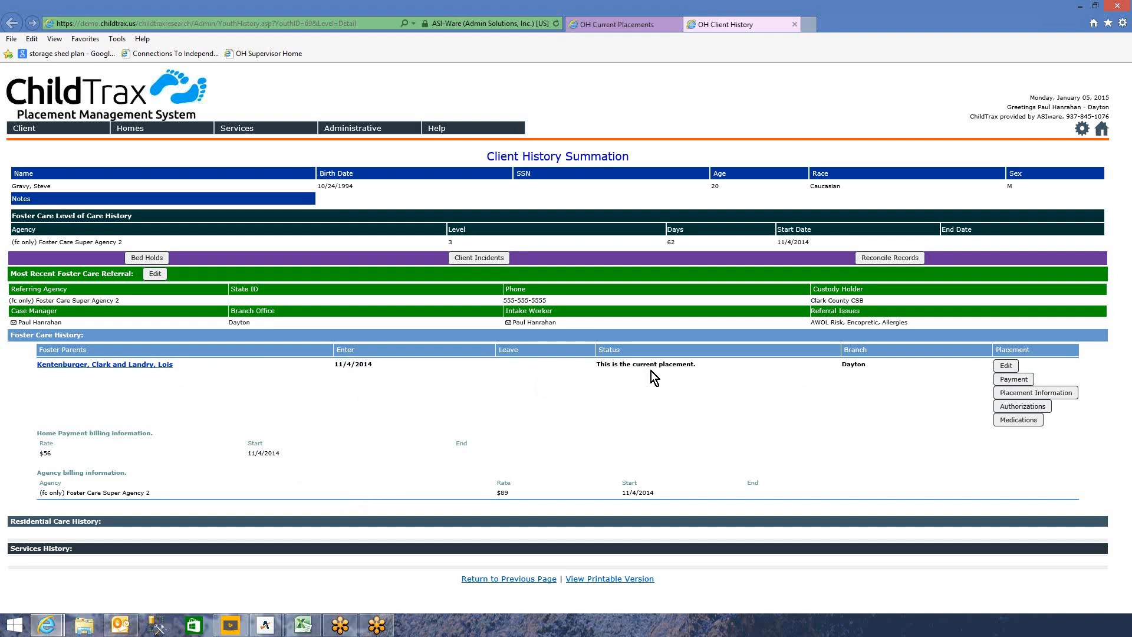
- Open the current placement's payment records full screen and split the rate-56 home payment
{"action": "left_click", "coordinate": [1009, 381]}
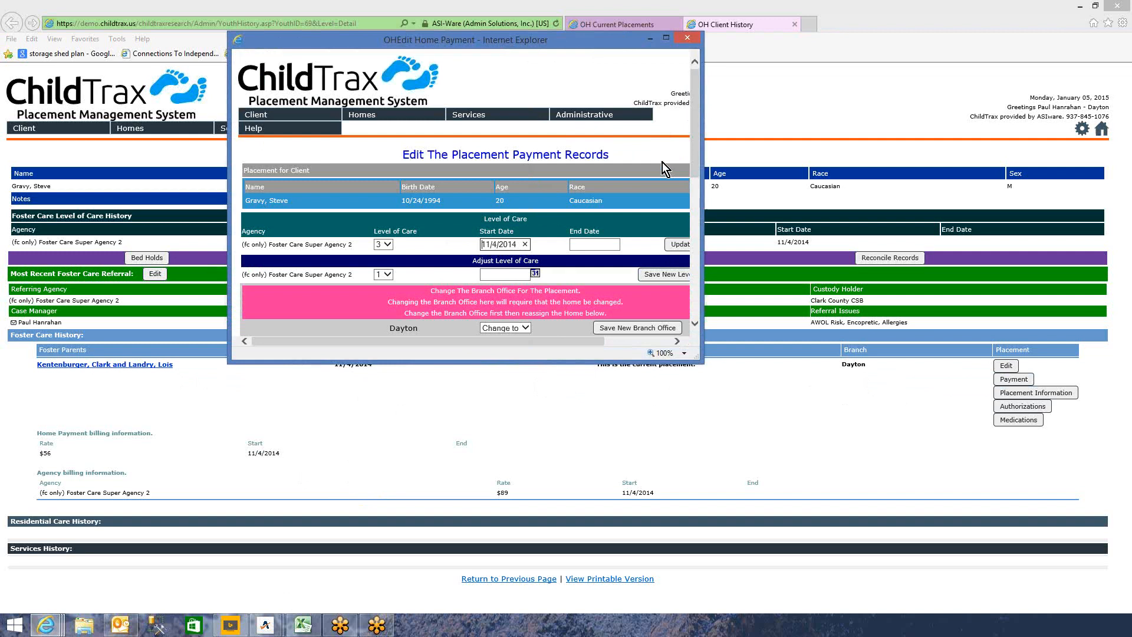
{"action": "left_click", "coordinate": [667, 38]}
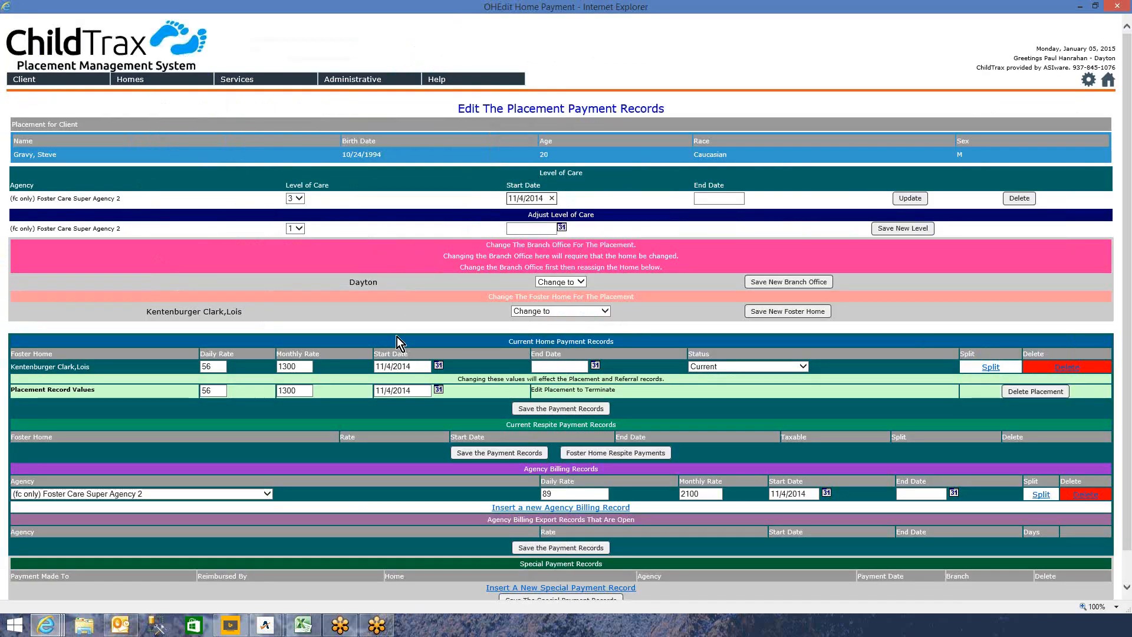
{"action": "scroll", "coordinate": [448, 348], "scroll_direction": "down", "scroll_amount": 1}
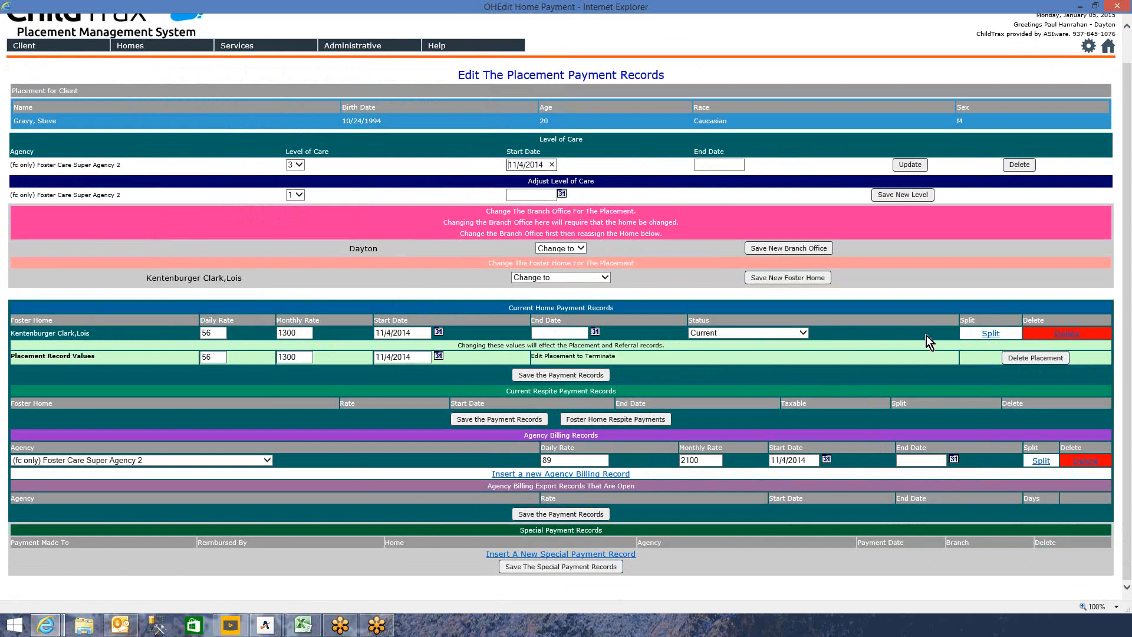
{"action": "left_click", "coordinate": [991, 334]}
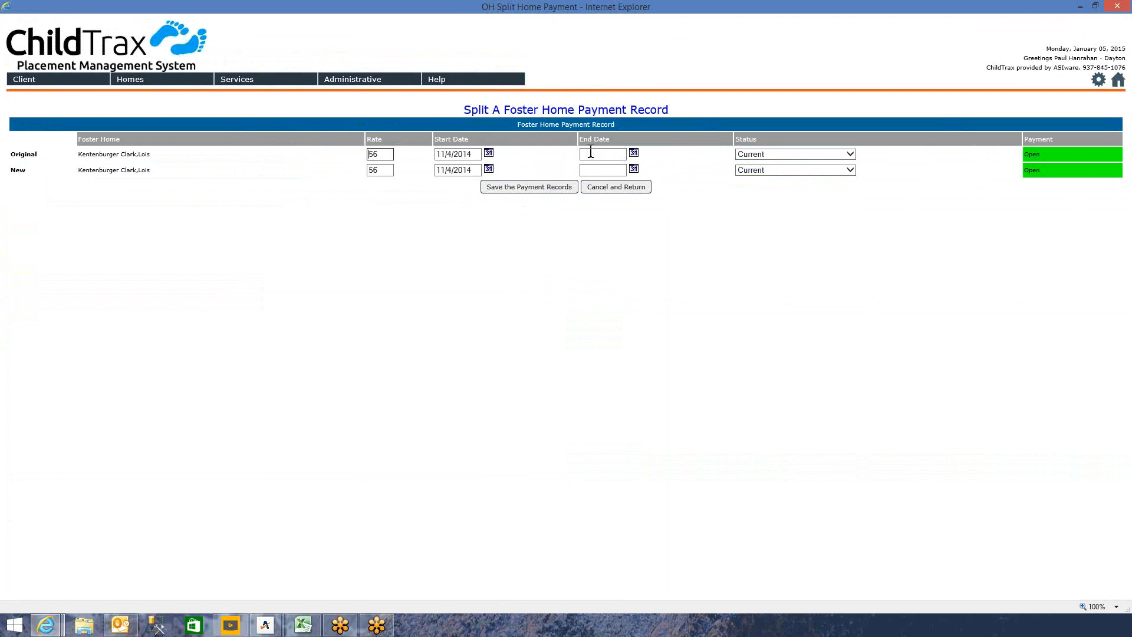
- End home rate 56 on 1/1/2015 as Ended Due To Rate Change; start rate 76 1/1/2015
{"action": "left_click", "coordinate": [635, 154]}
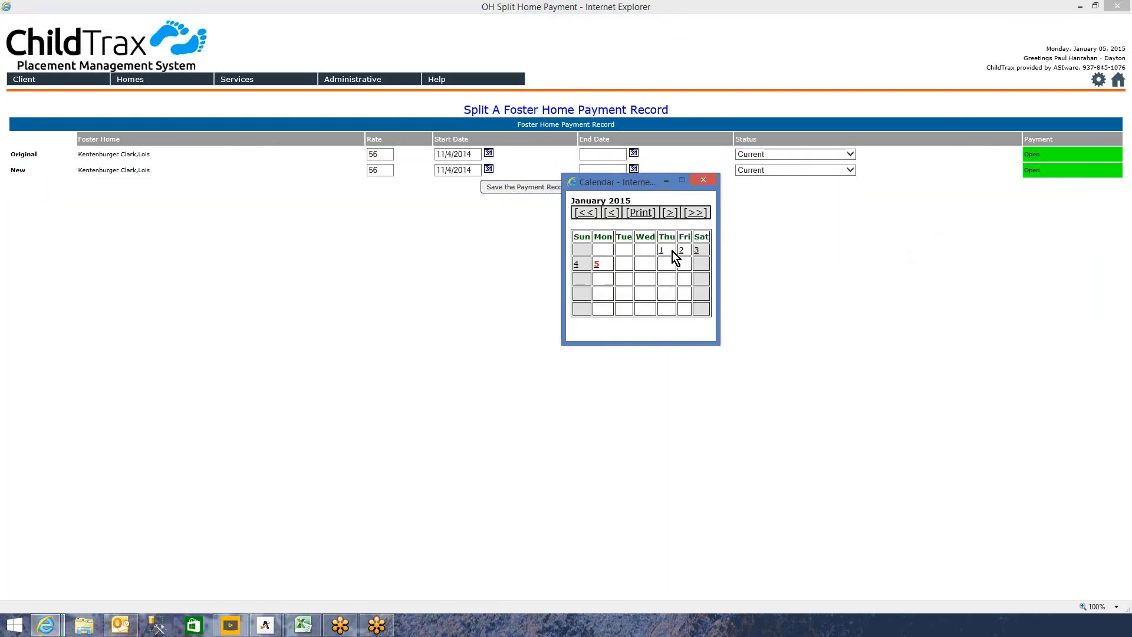
{"action": "left_click", "coordinate": [663, 254]}
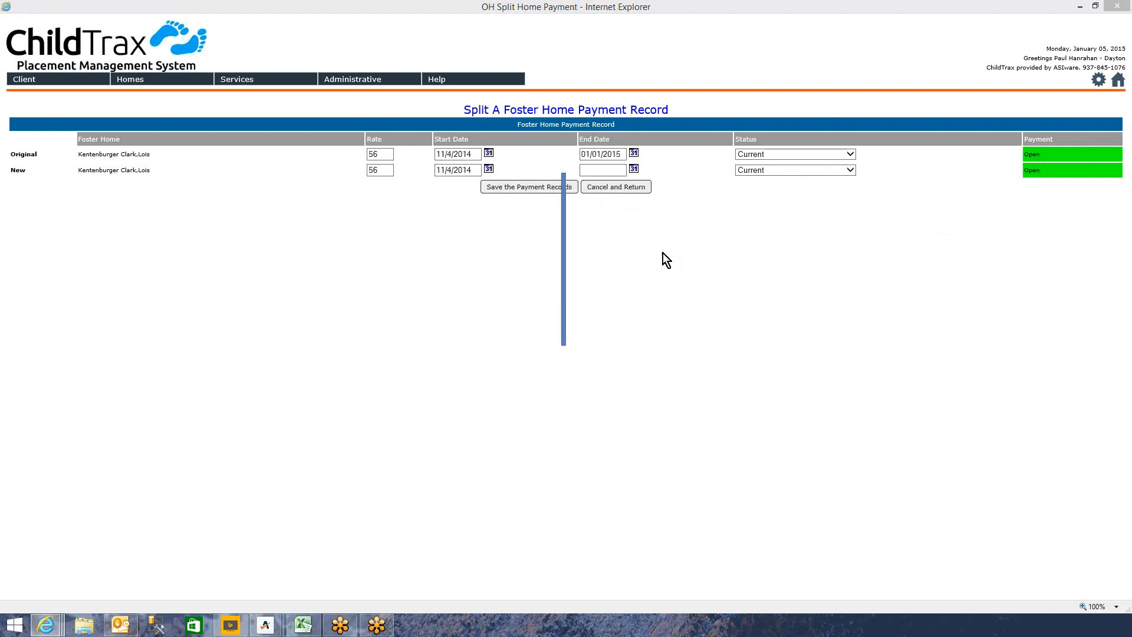
{"action": "left_click", "coordinate": [491, 171]}
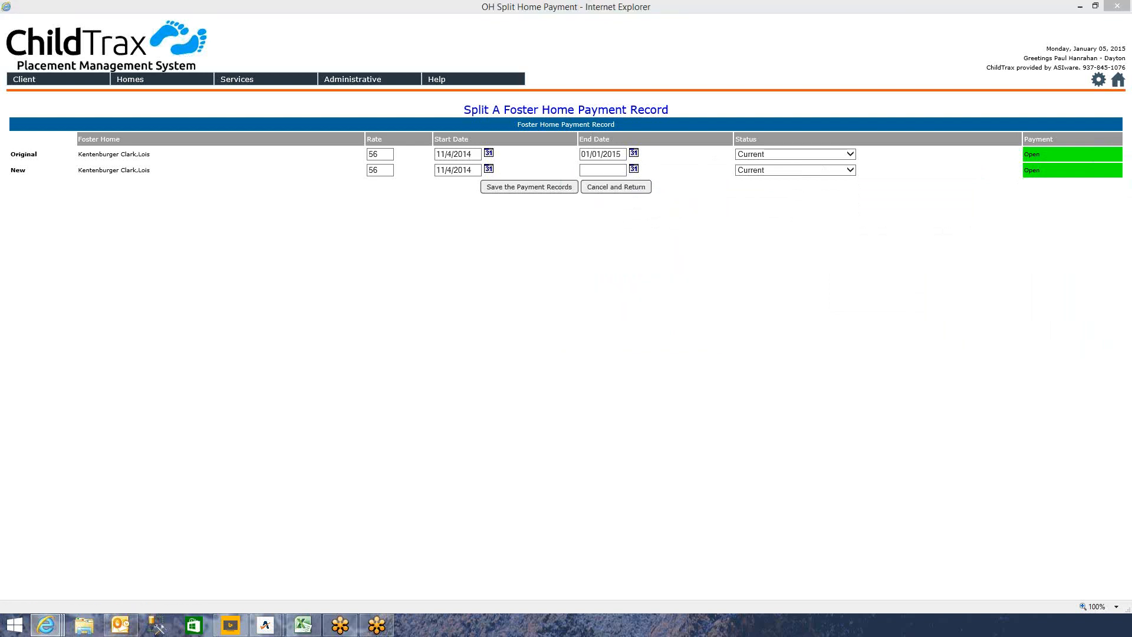
{"action": "left_click", "coordinate": [768, 257]}
{"action": "left_click_drag", "start_coordinate": [382, 170], "coordinate": [361, 171]}
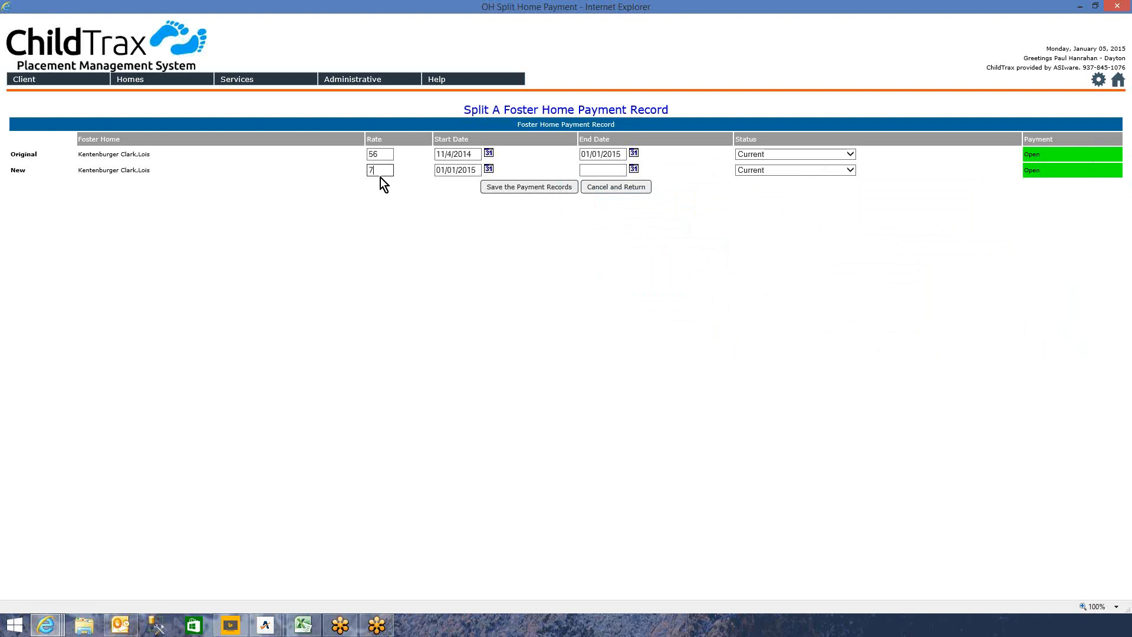
{"action": "left_click", "coordinate": [851, 154]}
{"action": "left_click", "coordinate": [824, 171]}
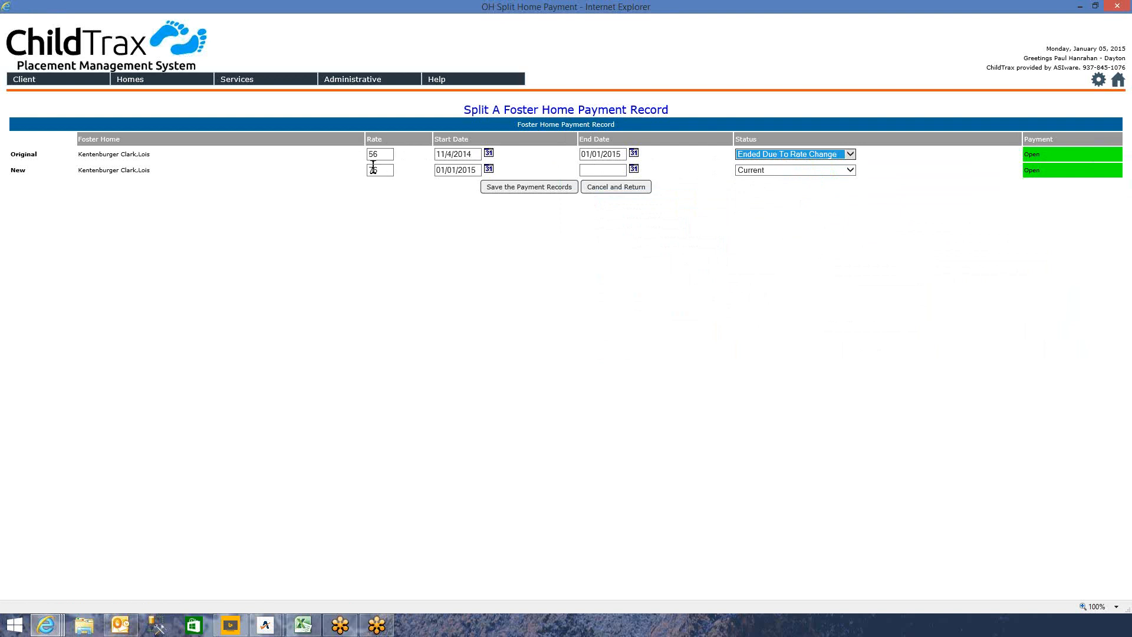
{"action": "left_click", "coordinate": [520, 193]}
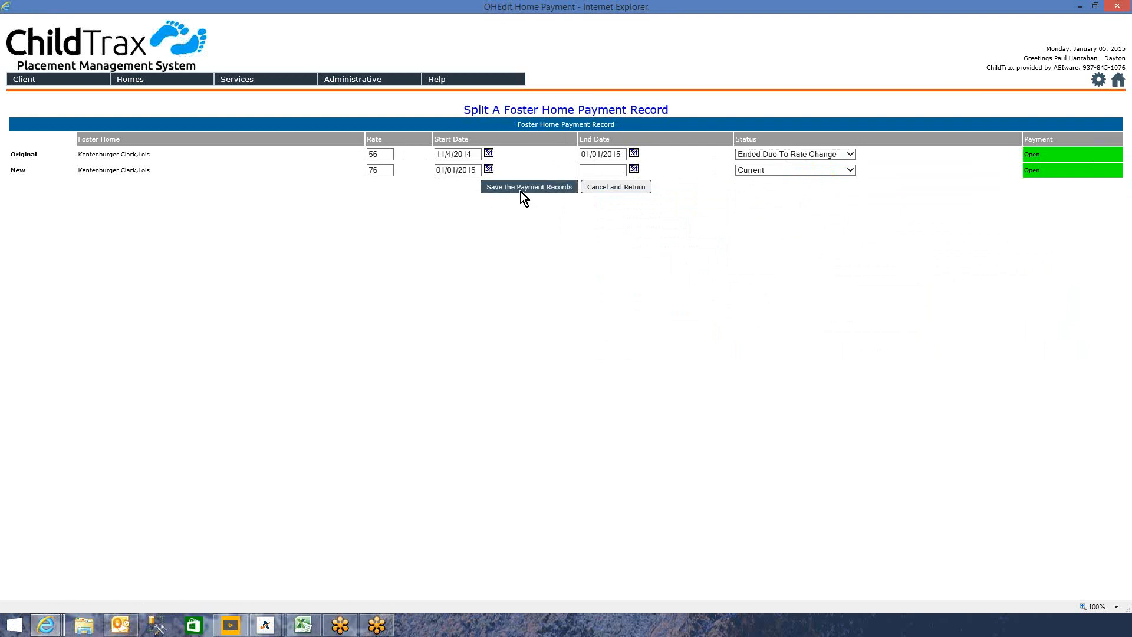
{"action": "scroll", "coordinate": [480, 370], "scroll_direction": "down", "scroll_amount": 2}
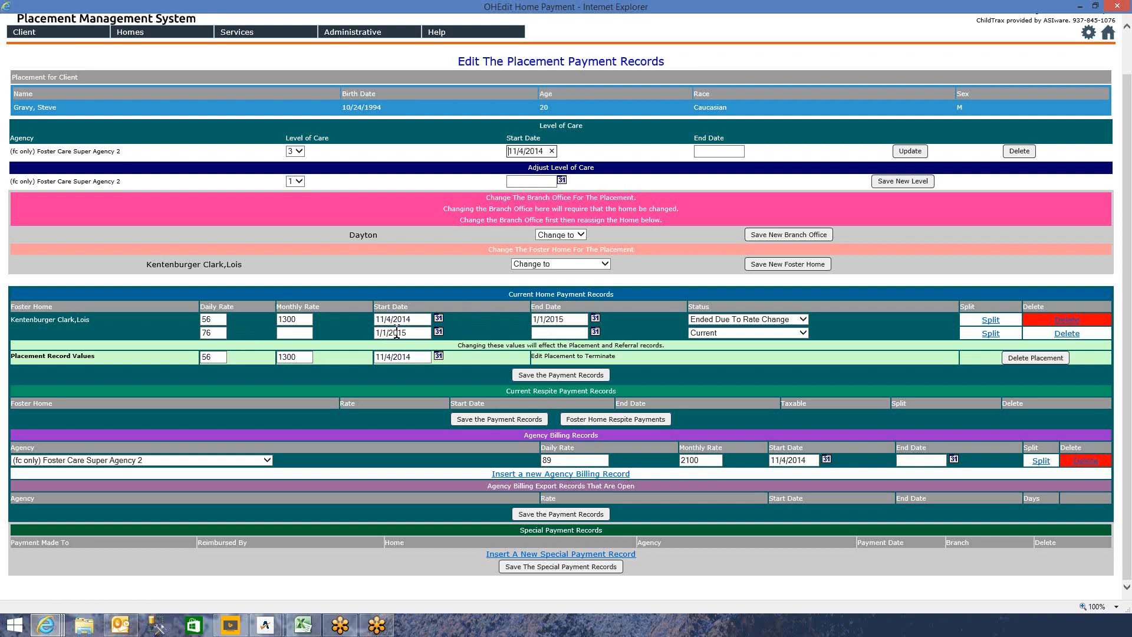
- Save the placement record daily rate as 76, then split the rate-89 agency billing record
{"action": "double_click", "coordinate": [208, 333]}
{"action": "left_click", "coordinate": [631, 341]}
{"action": "double_click", "coordinate": [209, 357]}
{"action": "type", "text": "76"}
{"action": "left_click", "coordinate": [559, 377]}
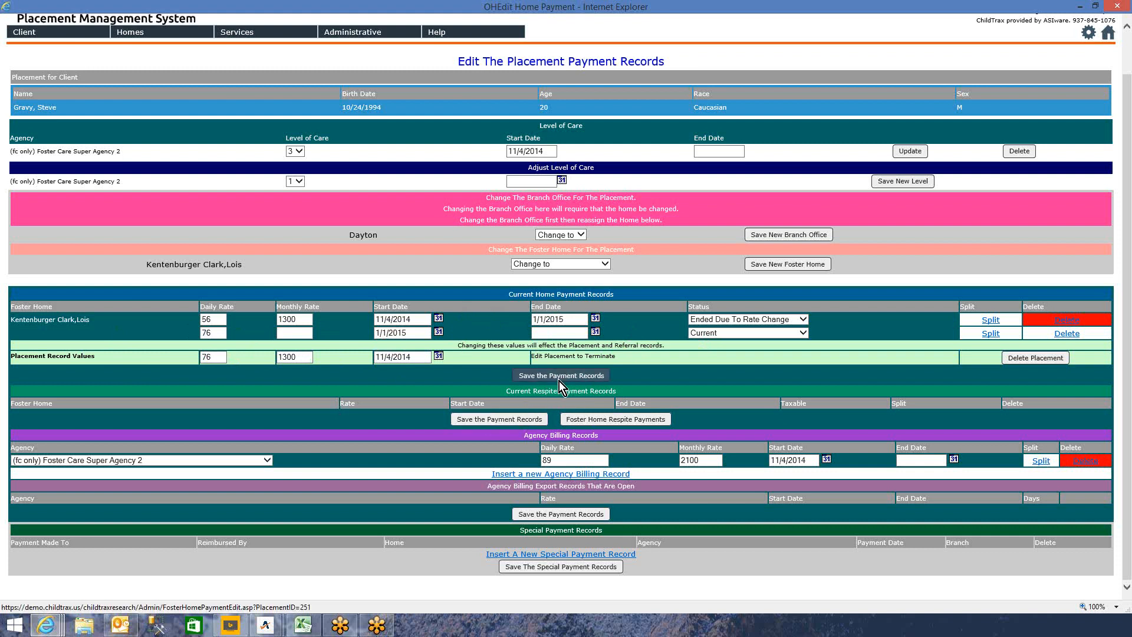
{"action": "left_click", "coordinate": [573, 357]}
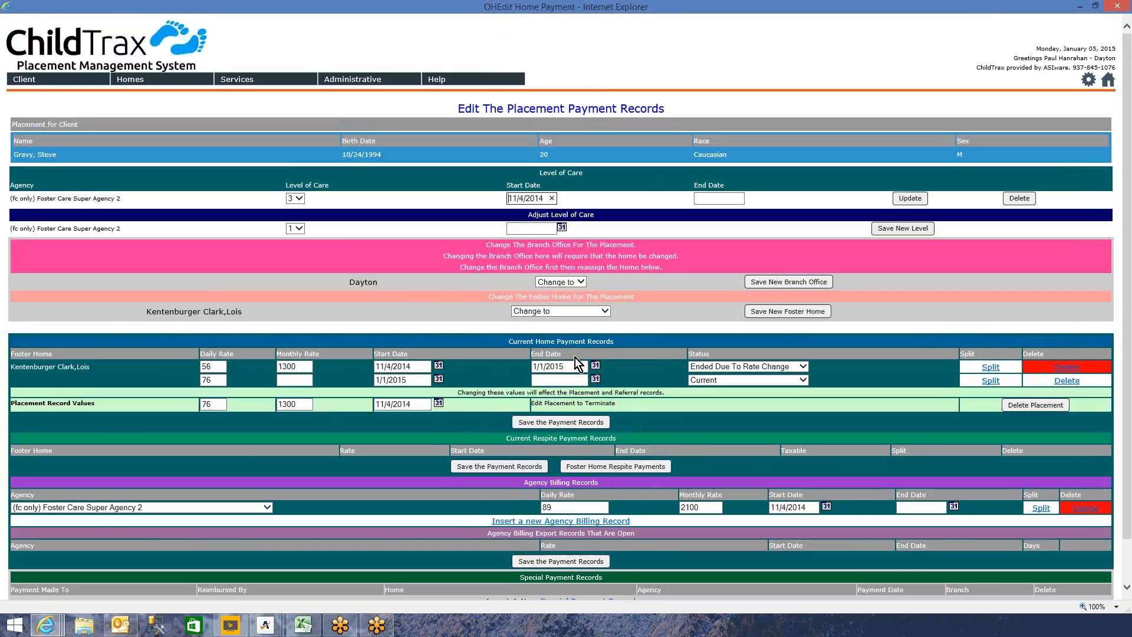
{"action": "scroll", "coordinate": [333, 377], "scroll_direction": "down", "scroll_amount": 2}
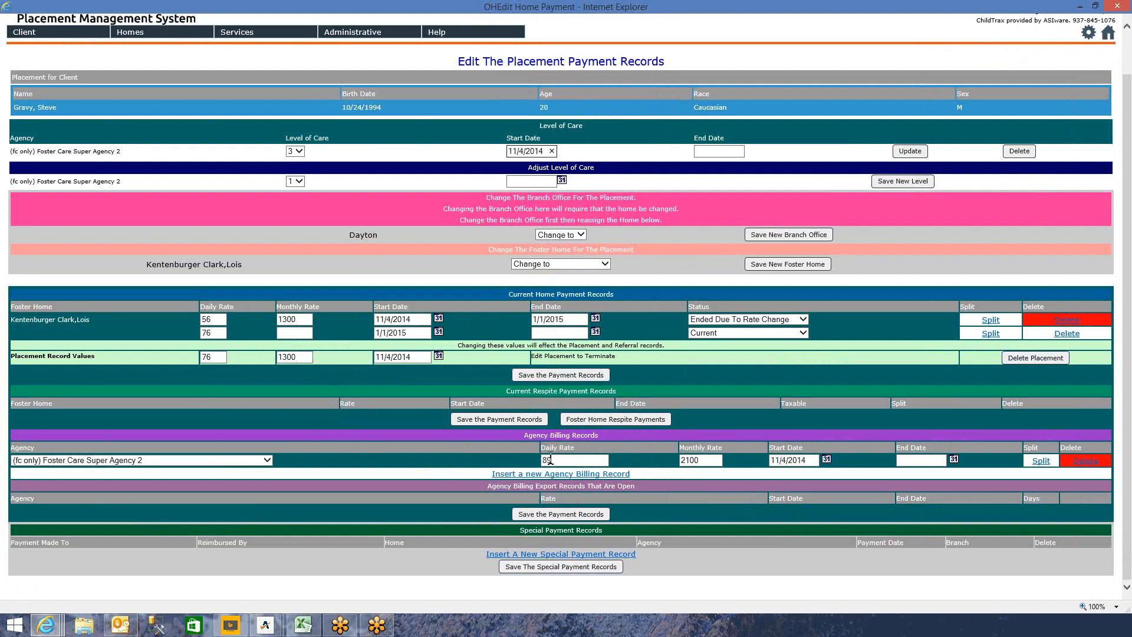
{"action": "left_click", "coordinate": [1041, 462]}
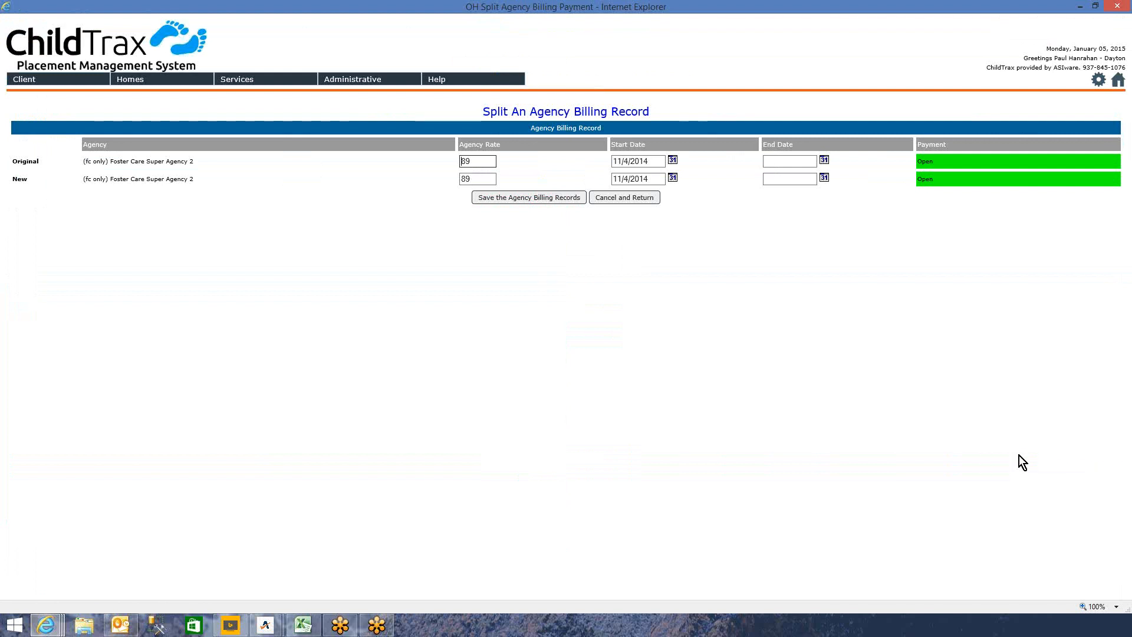
- End agency billing rate 89 on 1/1/2015 and start the new rate 109 on 1/1/2015
{"action": "left_click", "coordinate": [773, 161]}
{"action": "type", "text": "1/3"}
{"action": "type", "text": "/2015"}
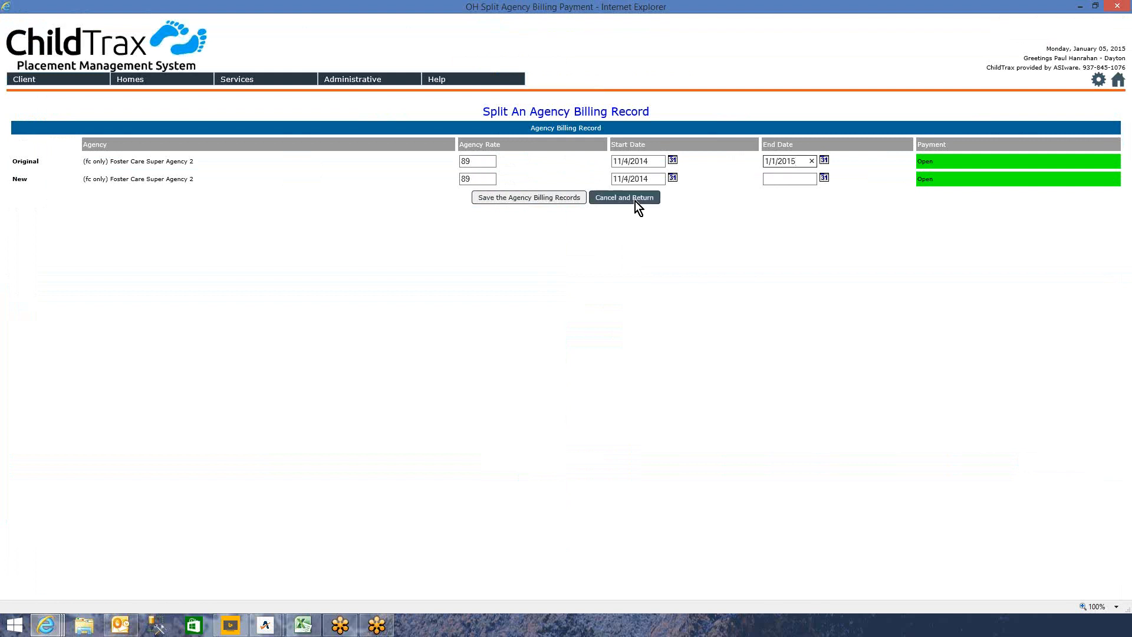
{"action": "left_click_drag", "start_coordinate": [654, 176], "coordinate": [578, 175]}
{"action": "type", "text": "1/1/2015"}
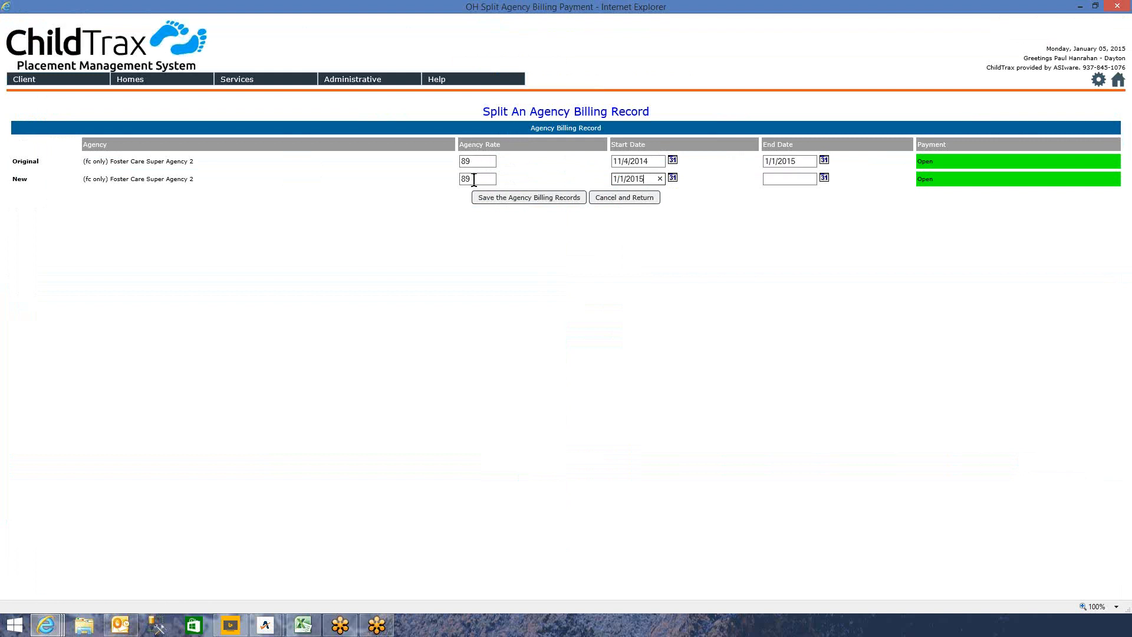
{"action": "left_click_drag", "start_coordinate": [472, 178], "coordinate": [442, 172]}
{"action": "left_click", "coordinate": [525, 197]}
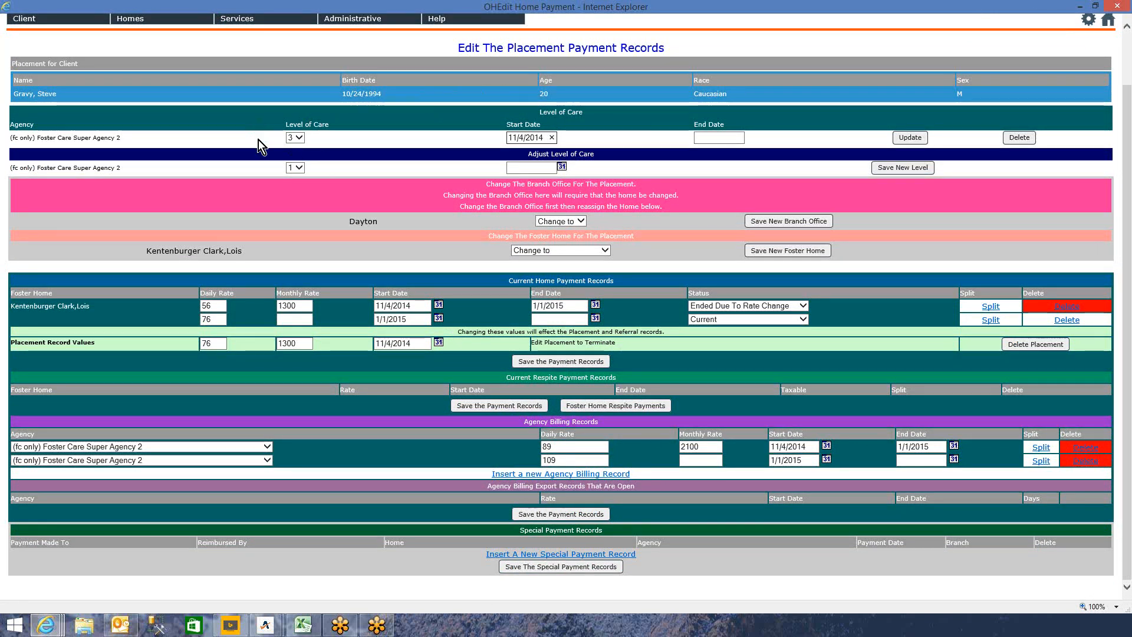
- Set the adjusted level of care to 4 starting 1/1/2015 and save it
{"action": "left_click", "coordinate": [299, 168]}
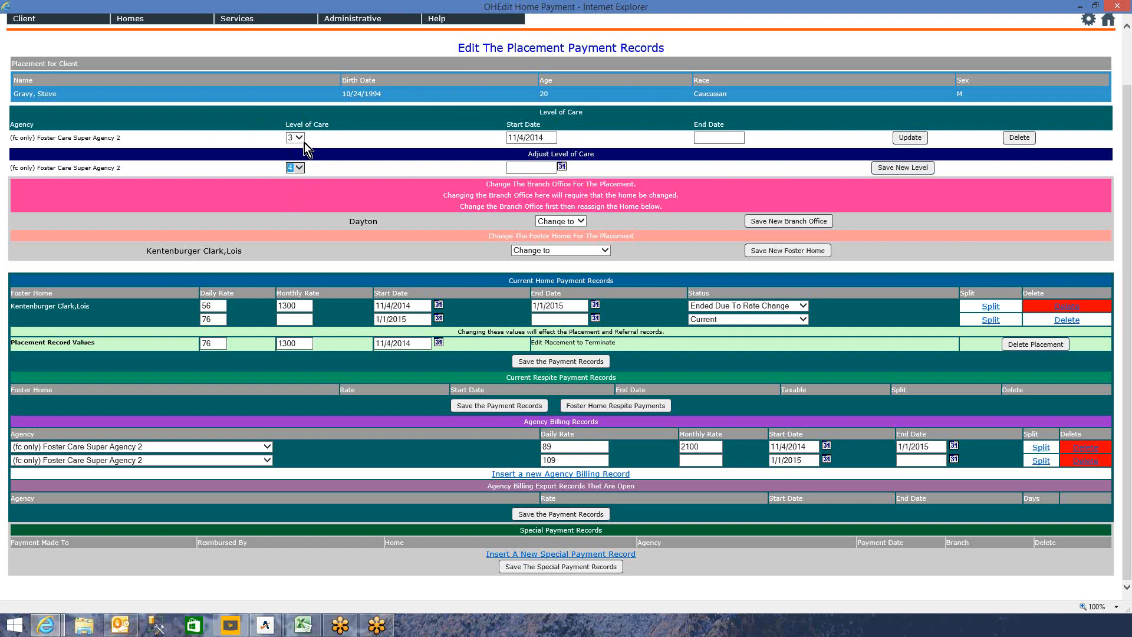
{"action": "left_click", "coordinate": [562, 167]}
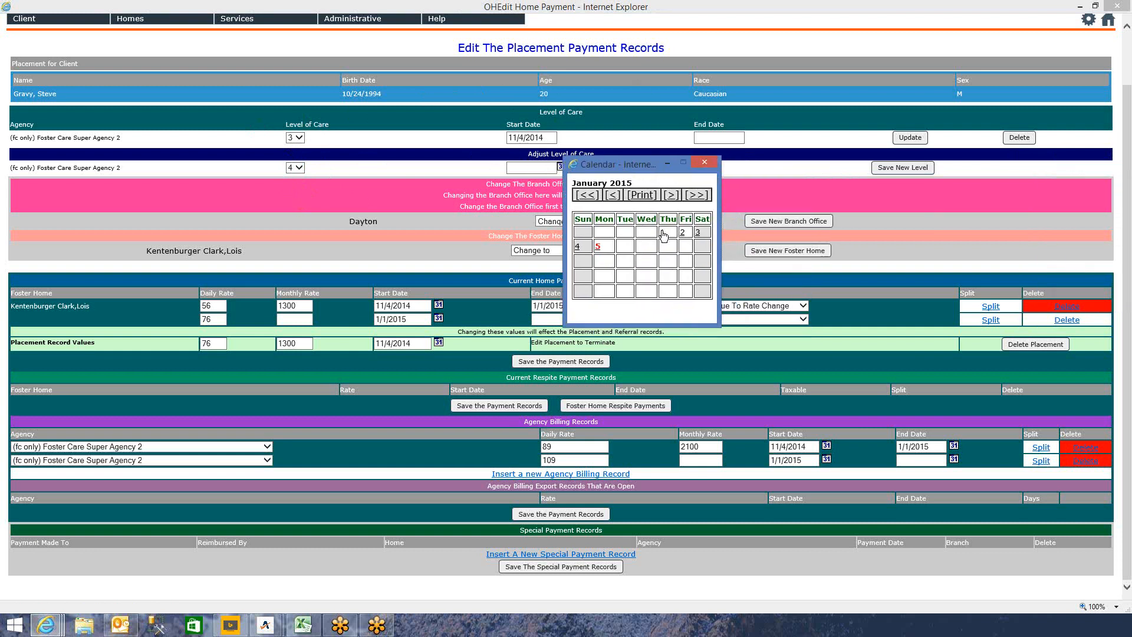
{"action": "left_click", "coordinate": [662, 237]}
{"action": "left_click", "coordinate": [893, 168]}
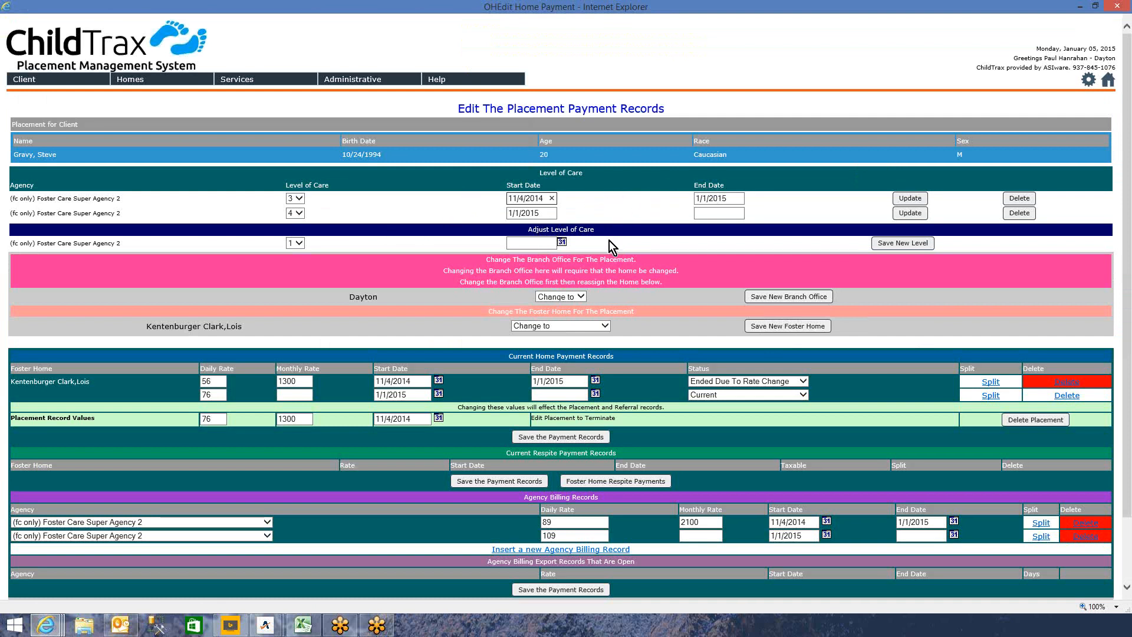
- Close the payment records window to return to the Client History Summation page
{"action": "scroll", "coordinate": [610, 240], "scroll_direction": "down", "scroll_amount": 3}
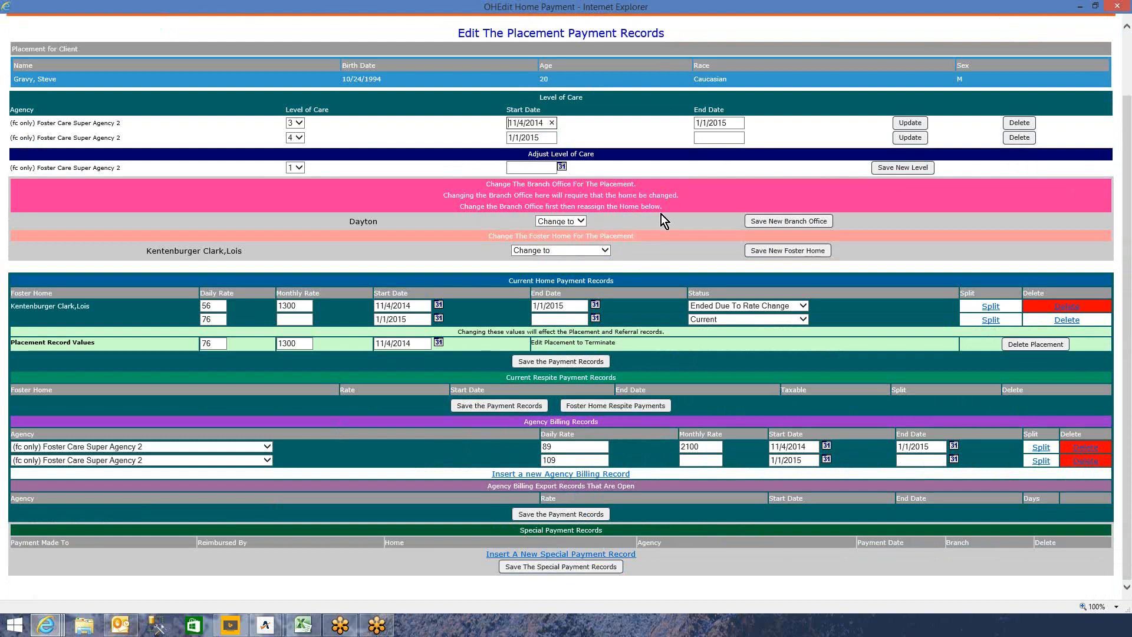
{"action": "scroll", "coordinate": [660, 214], "scroll_direction": "up", "scroll_amount": 3}
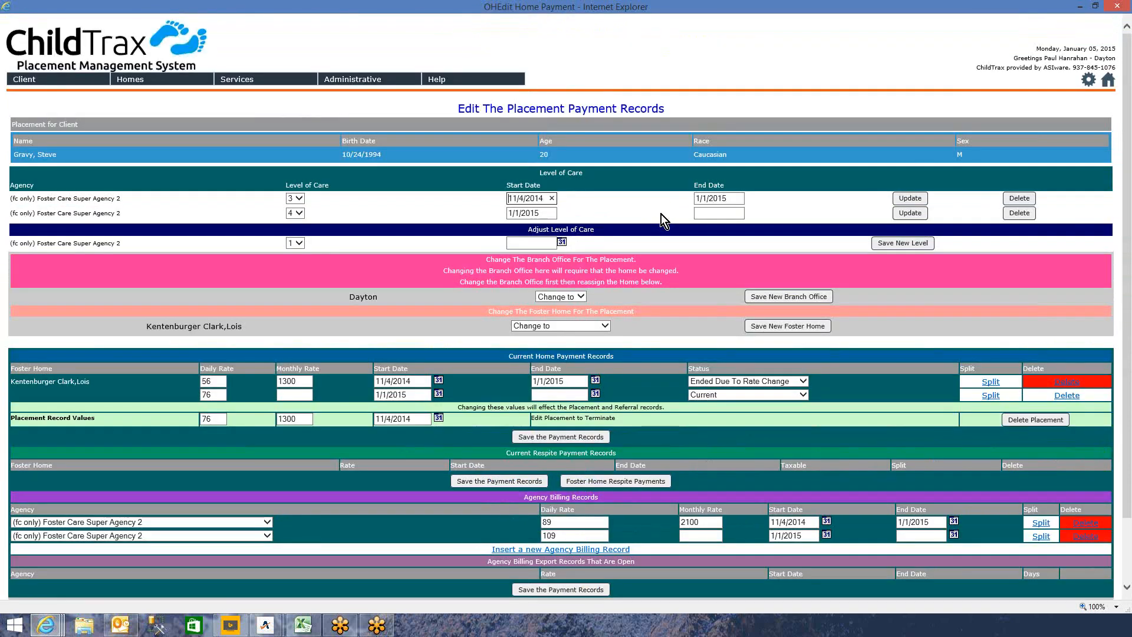
{"action": "left_click", "coordinate": [1117, 6]}
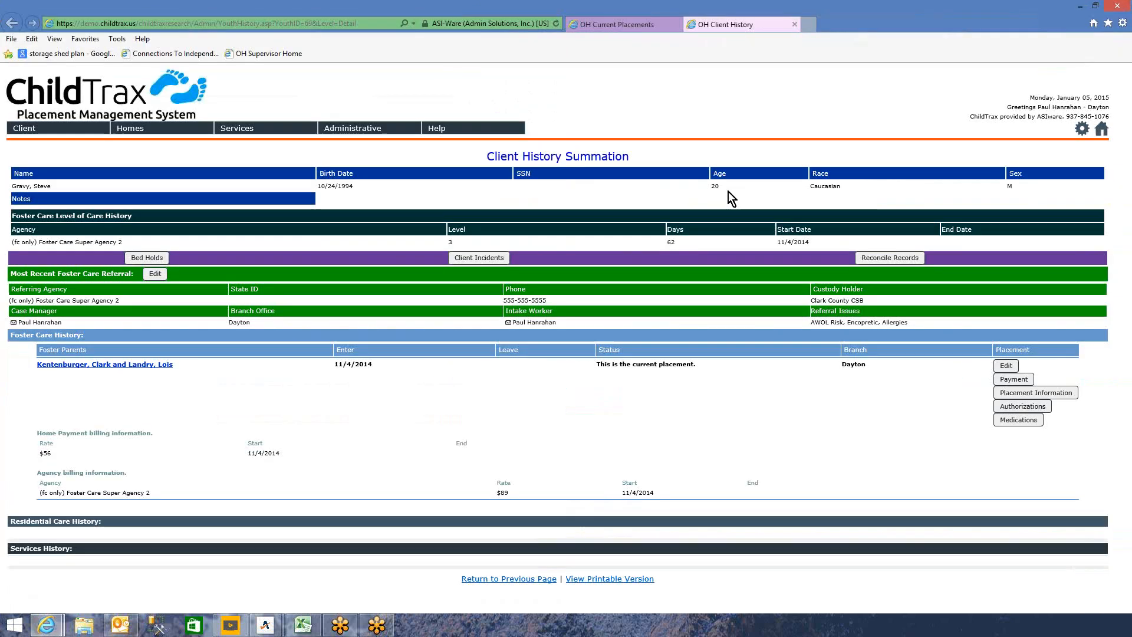
- Refresh the client history to review the 1/1/2015 rate splits, then close that tab
{"action": "right_click", "coordinate": [425, 372]}
{"action": "left_click", "coordinate": [457, 344]}
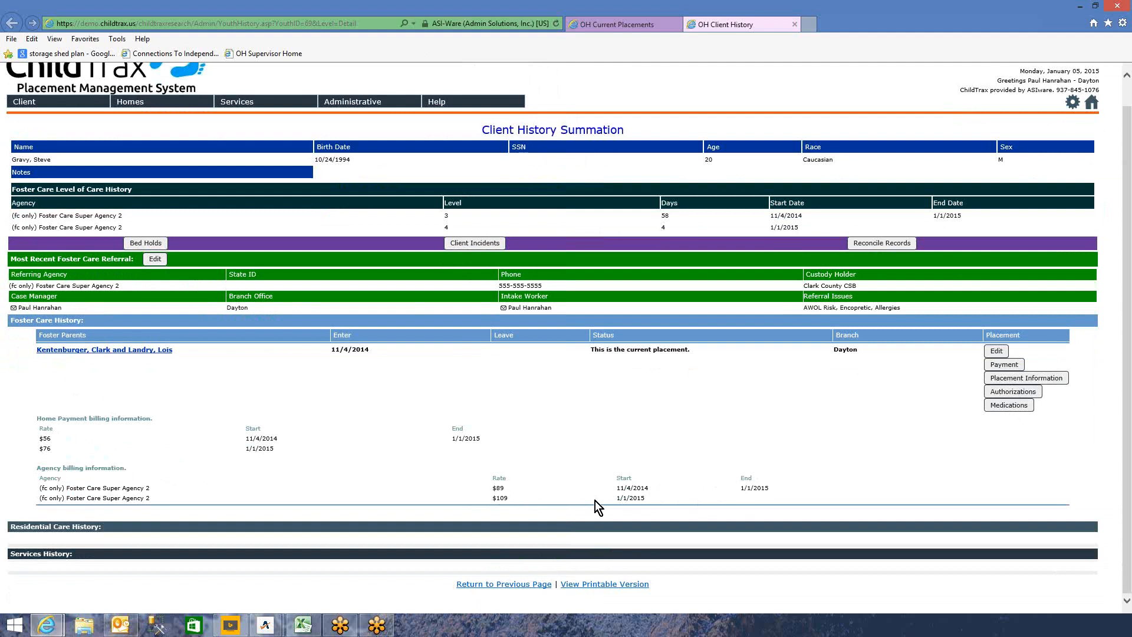
{"action": "scroll", "coordinate": [657, 362], "scroll_direction": "up", "scroll_amount": 1}
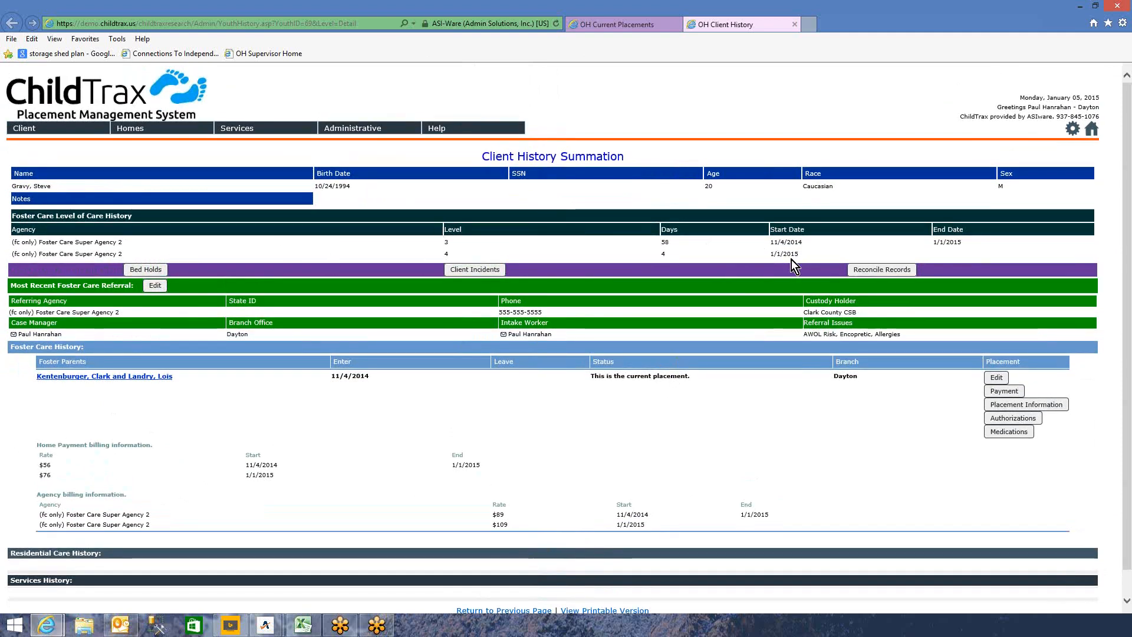
{"action": "left_click", "coordinate": [794, 25]}
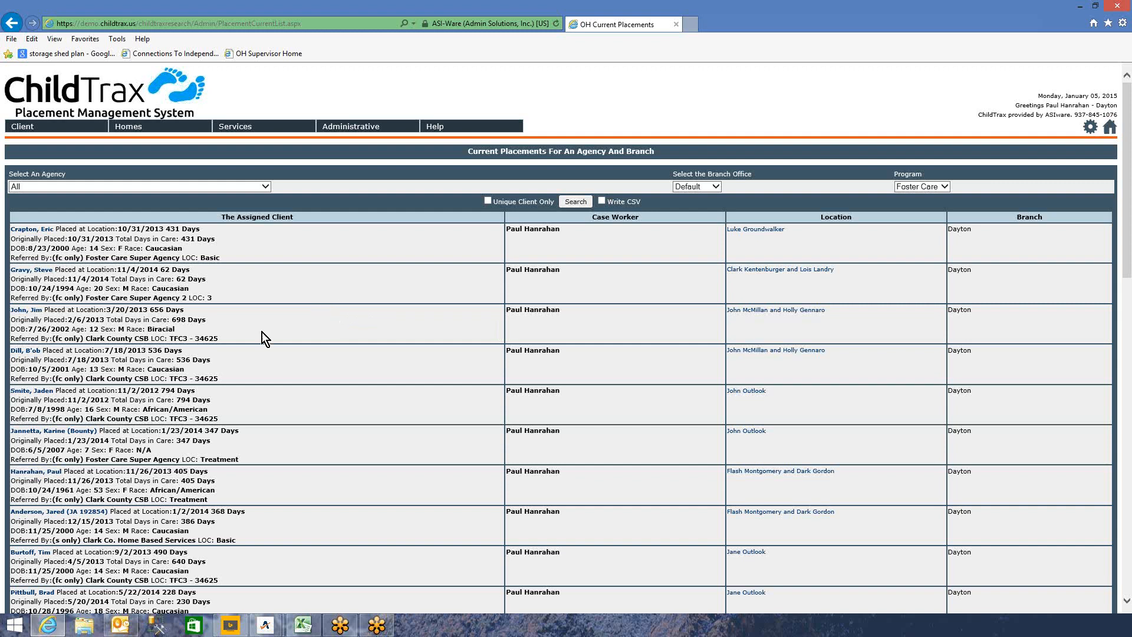
- Open the next client's history and review their 3/20/2013 Dayton placement and respite stays
{"action": "left_click", "coordinate": [36, 314]}
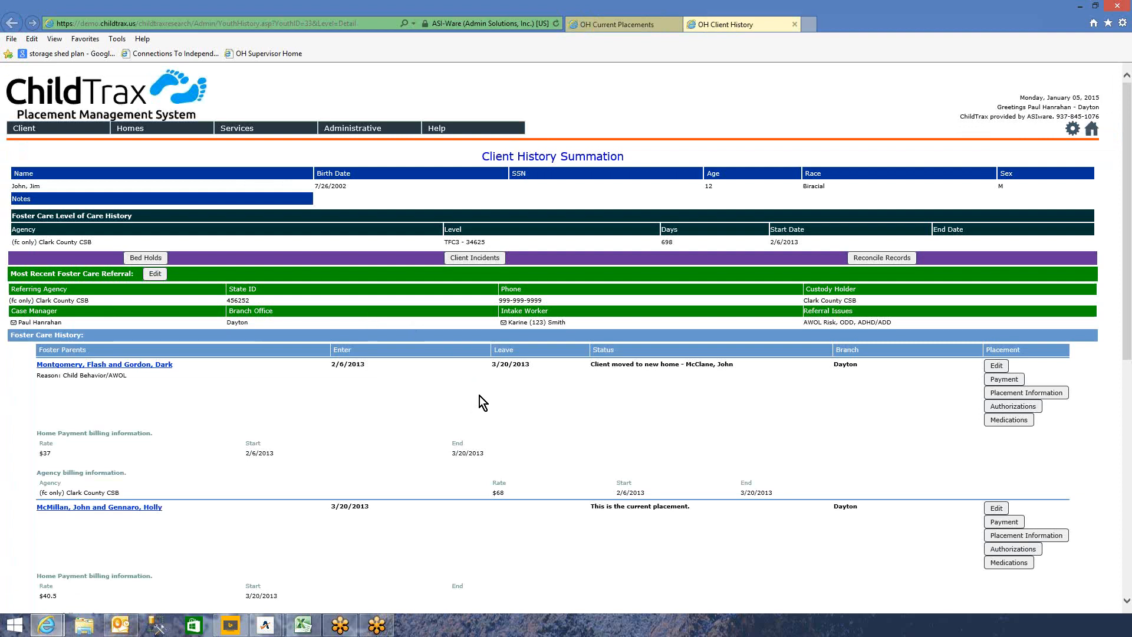
{"action": "scroll", "coordinate": [479, 395], "scroll_direction": "down", "scroll_amount": 8}
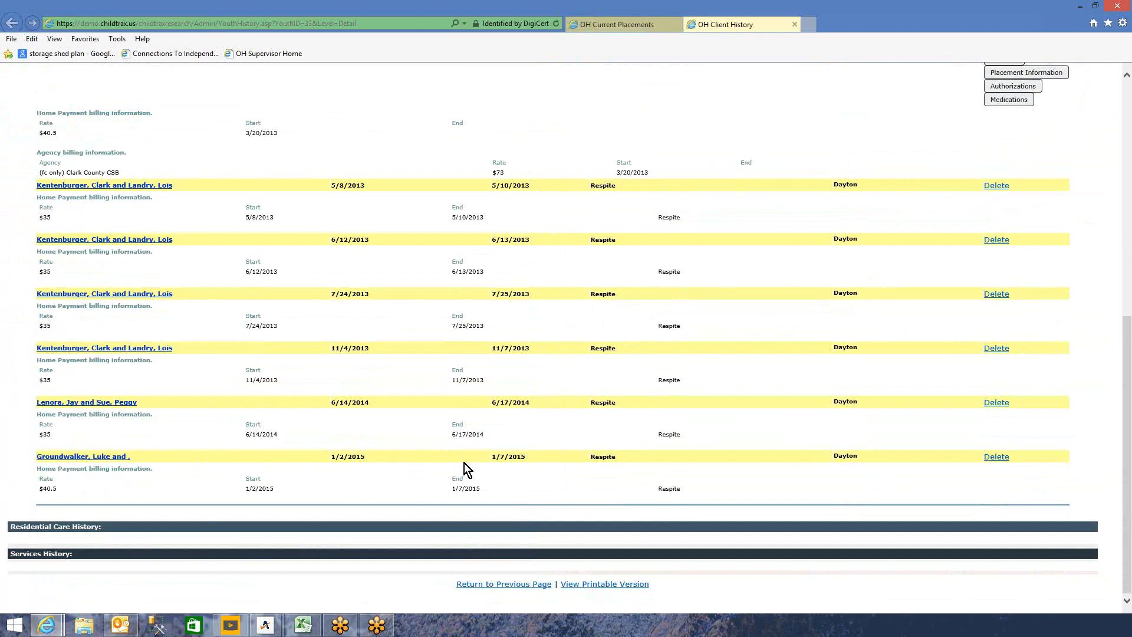
{"action": "scroll", "coordinate": [477, 341], "scroll_direction": "up", "scroll_amount": 5}
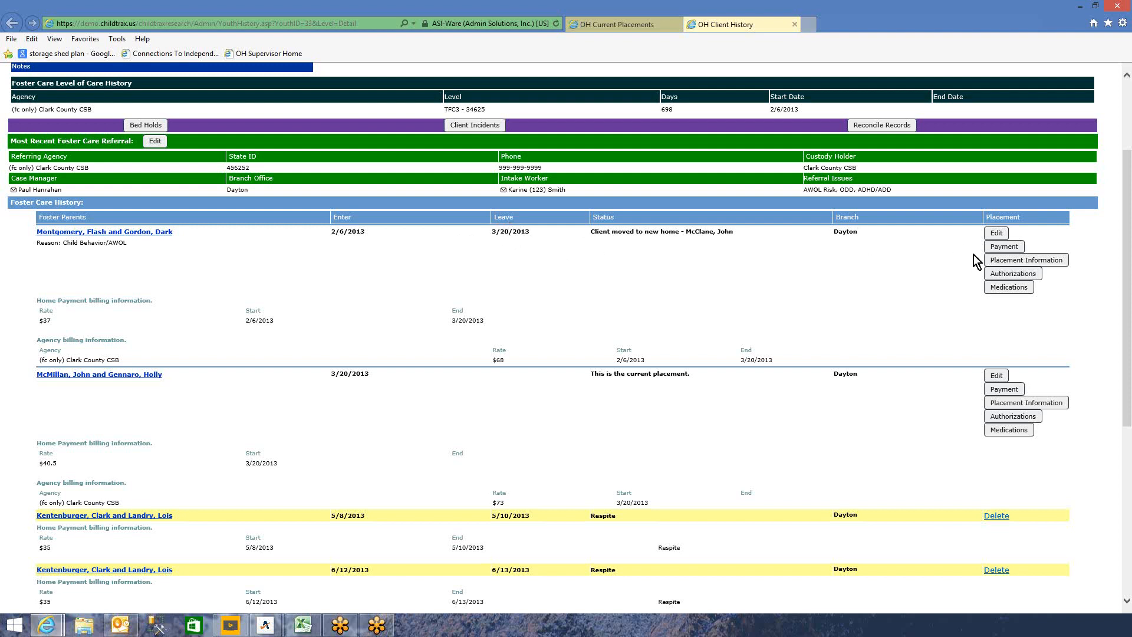
- Open the placement's payment records full screen and split the latest 40.5 respite payment (1/2/2015–1/7/2015)
{"action": "left_click", "coordinate": [1001, 392]}
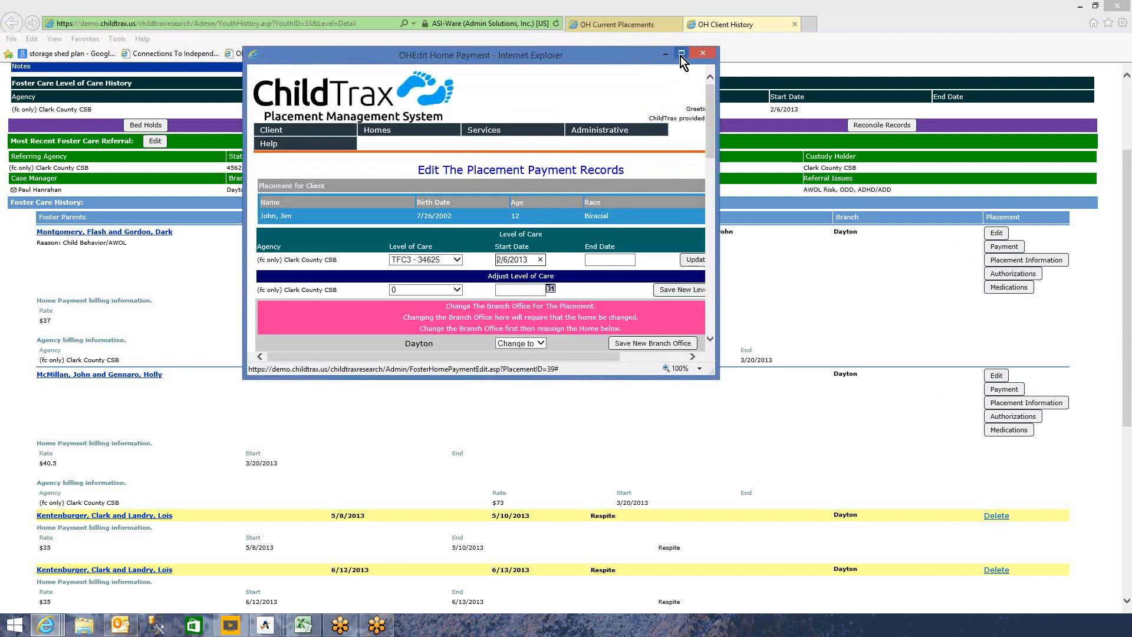
{"action": "left_click", "coordinate": [682, 55]}
{"action": "scroll", "coordinate": [459, 211], "scroll_direction": "down", "scroll_amount": 3}
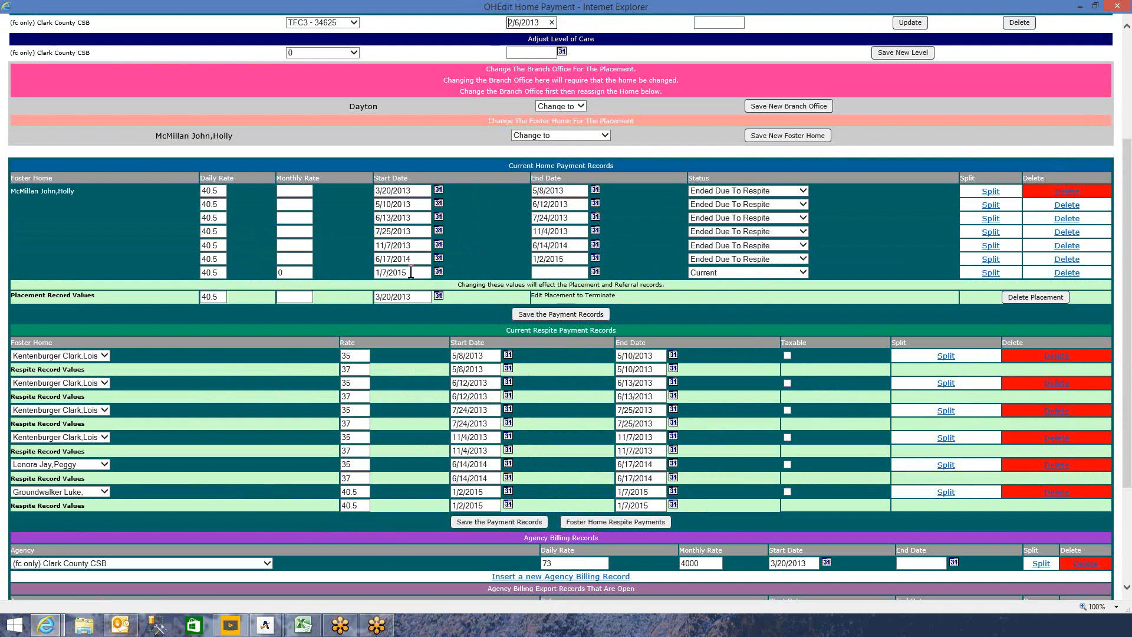
{"action": "scroll", "coordinate": [383, 352], "scroll_direction": "down", "scroll_amount": 3}
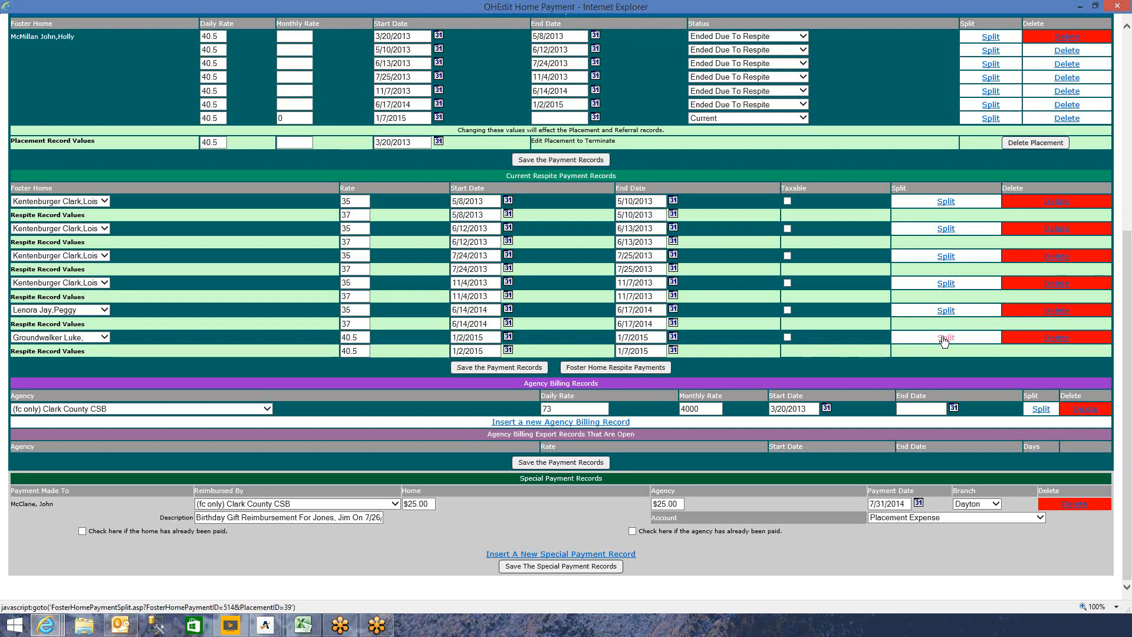
{"action": "left_click_drag", "start_coordinate": [506, 175], "coordinate": [616, 176]}
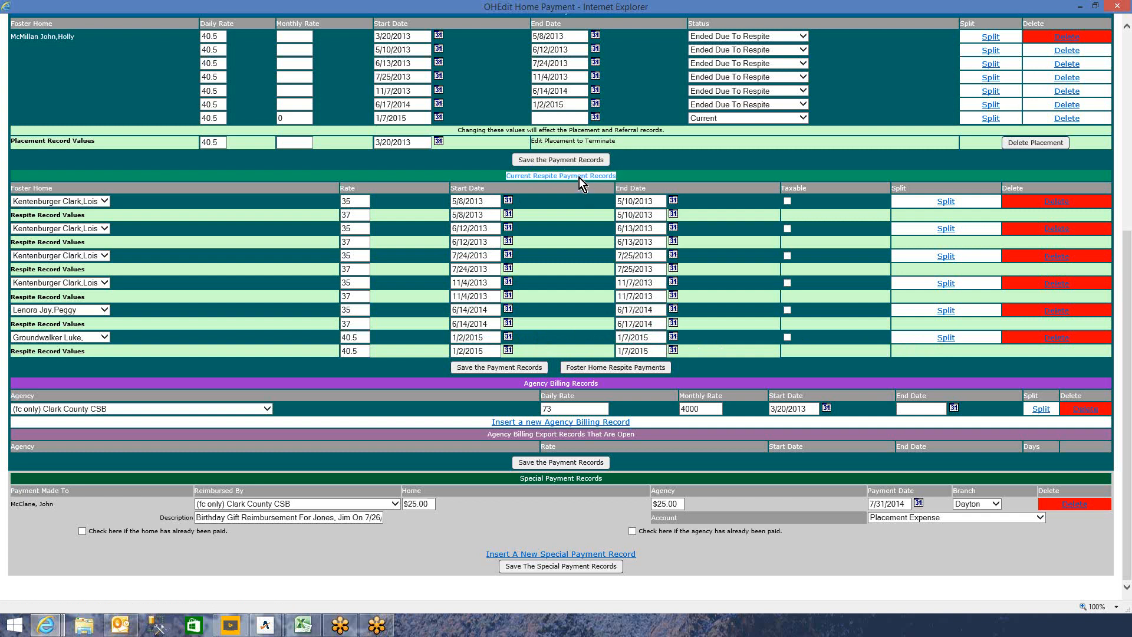
{"action": "scroll", "coordinate": [429, 134], "scroll_direction": "up", "scroll_amount": 3}
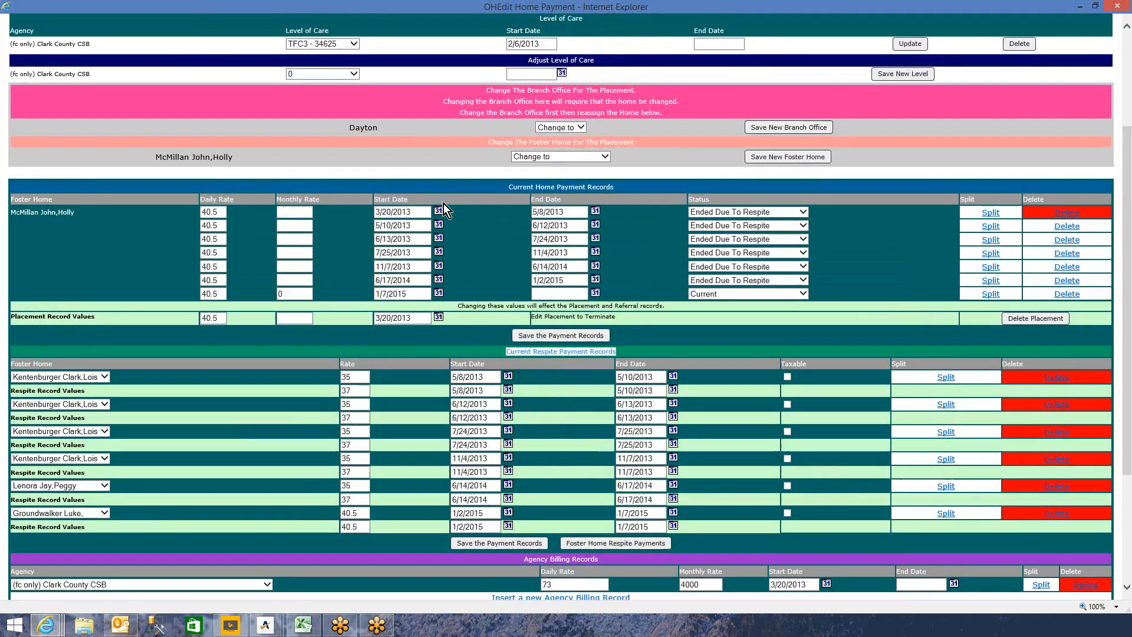
{"action": "left_click", "coordinate": [413, 281]}
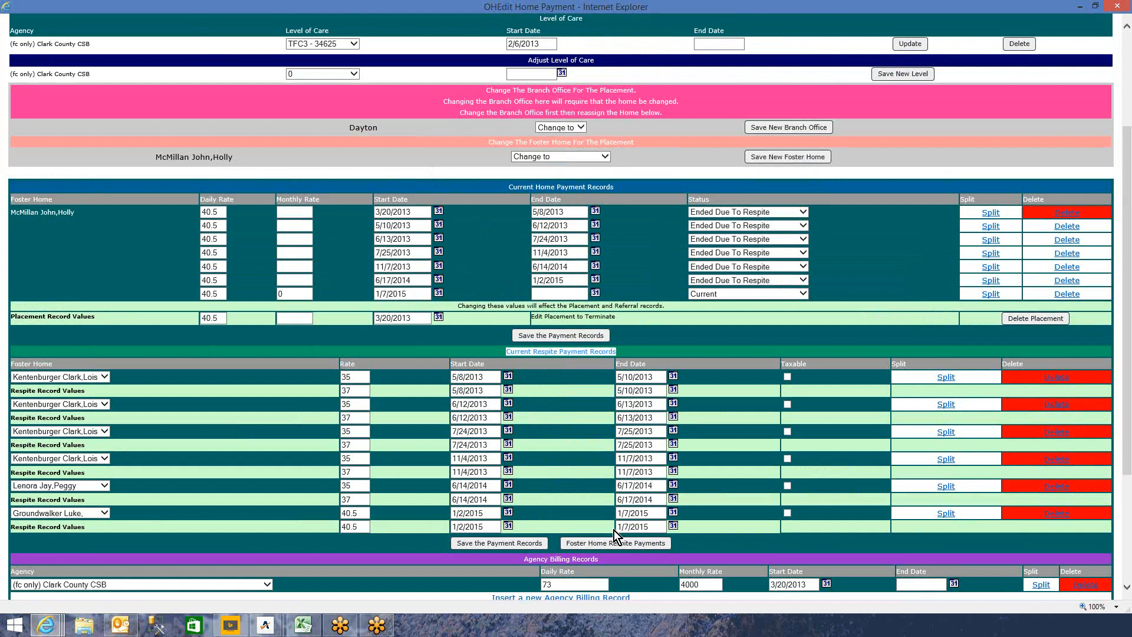
- Split the respite payment: end 40.5 on 1/5/2015 (rate change), start 60.5 from 1/5/2015, save
{"action": "left_click", "coordinate": [942, 514]}
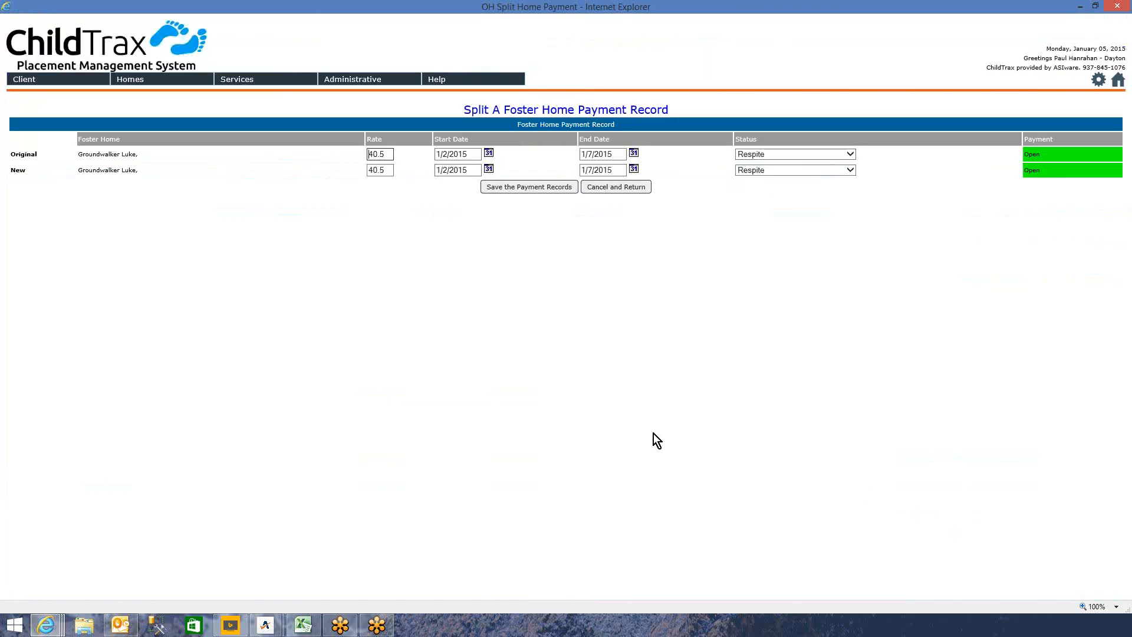
{"action": "double_click", "coordinate": [592, 155]}
{"action": "type", "text": "5"}
{"action": "left_click", "coordinate": [851, 156]}
{"action": "left_click", "coordinate": [822, 121]}
{"action": "left_click", "coordinate": [383, 170]}
{"action": "left_click_drag", "start_coordinate": [383, 171], "coordinate": [355, 179]}
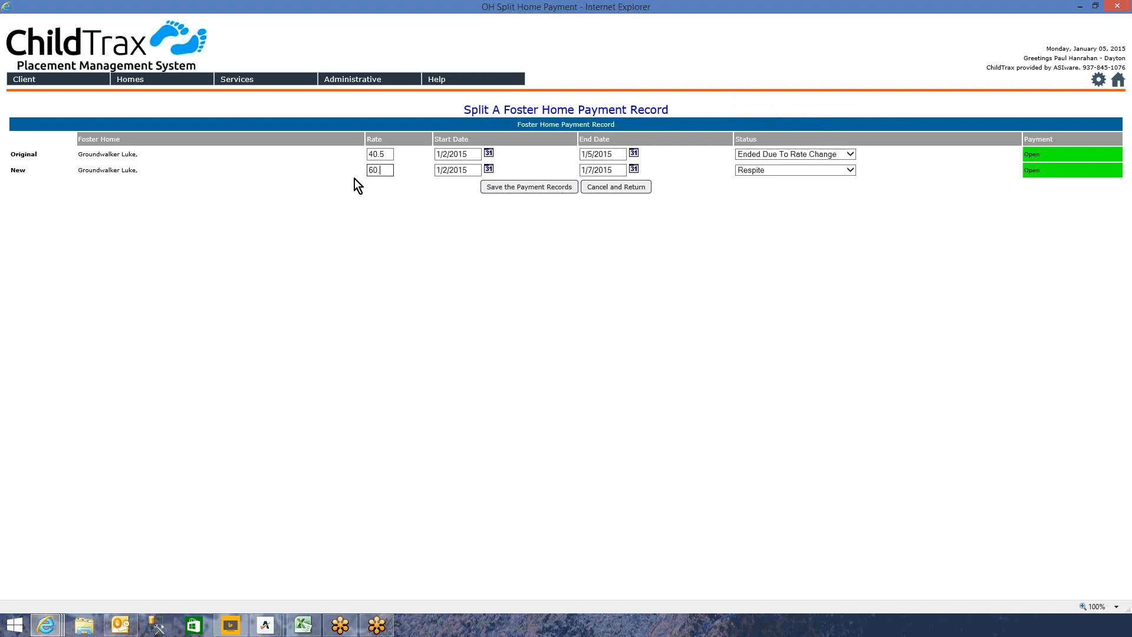
{"action": "left_click", "coordinate": [488, 170]}
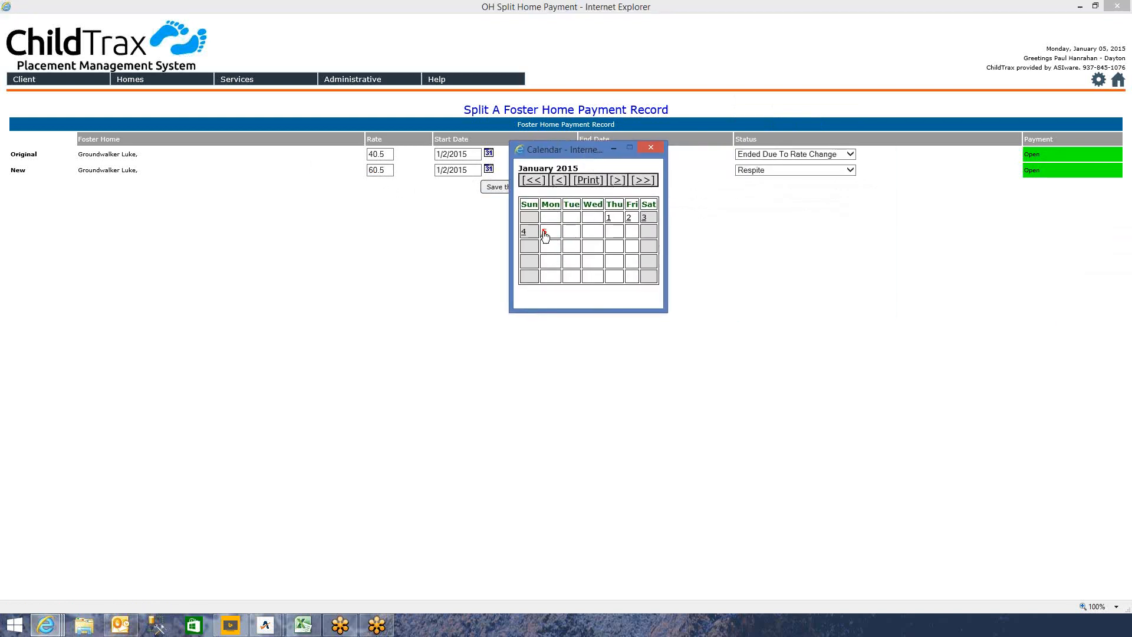
{"action": "left_click", "coordinate": [544, 234]}
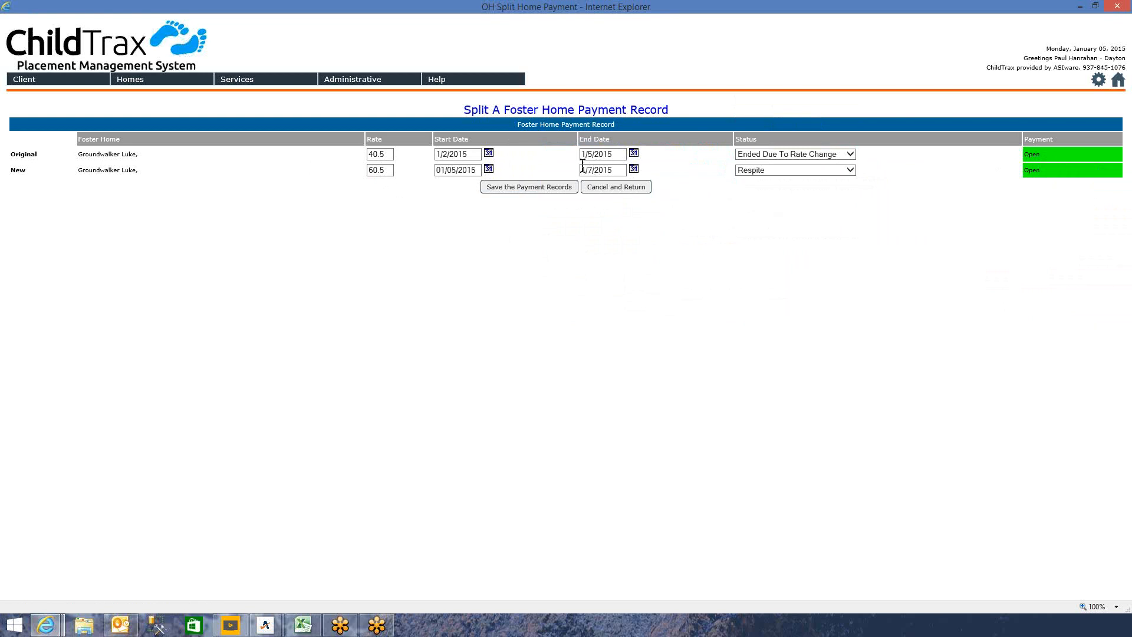
{"action": "left_click", "coordinate": [529, 187]}
- Change the current daily rate and the placement record rate from 40.5 to 60.5, then save and confirm
{"action": "scroll", "coordinate": [507, 292], "scroll_direction": "down", "scroll_amount": 5}
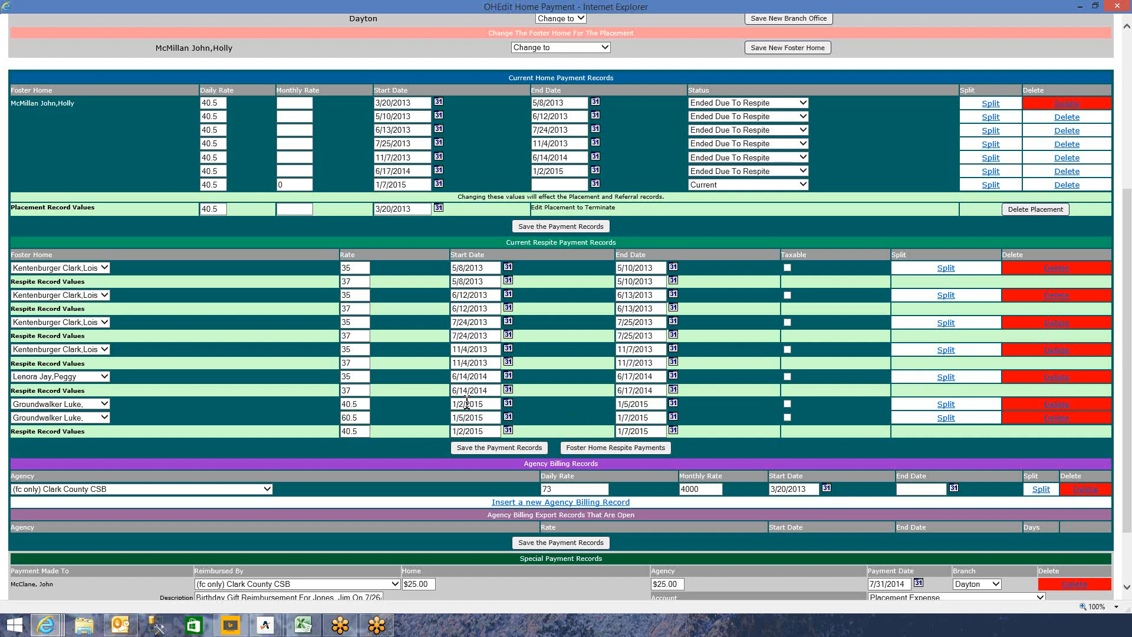
{"action": "scroll", "coordinate": [467, 404], "scroll_direction": "up", "scroll_amount": 3}
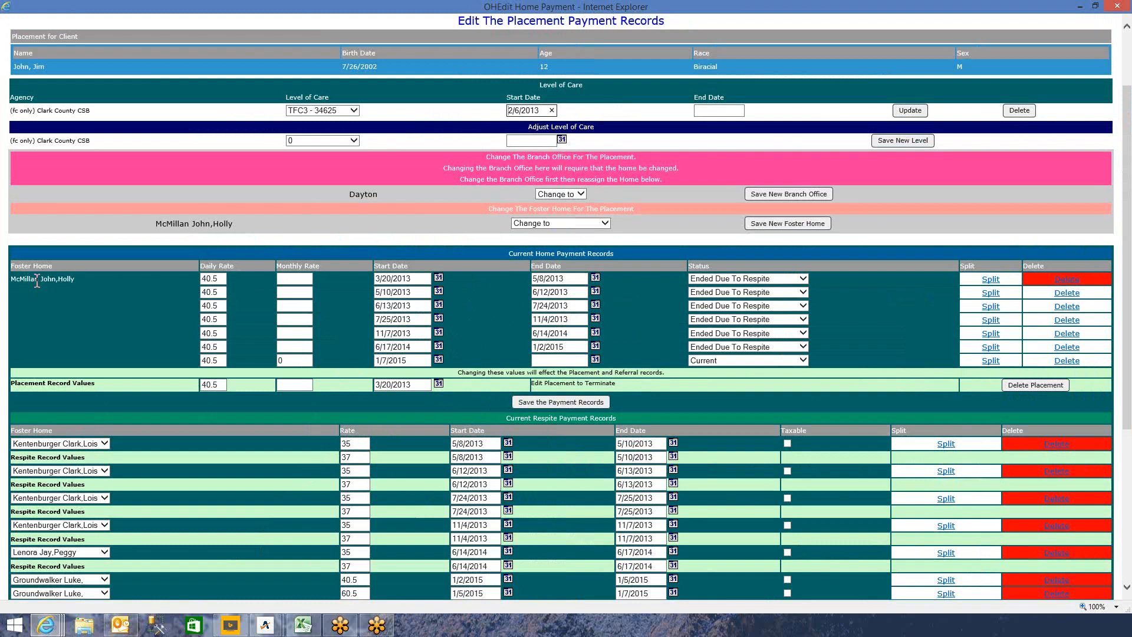
{"action": "left_click", "coordinate": [224, 359]}
{"action": "left_click_drag", "start_coordinate": [219, 361], "coordinate": [190, 358]}
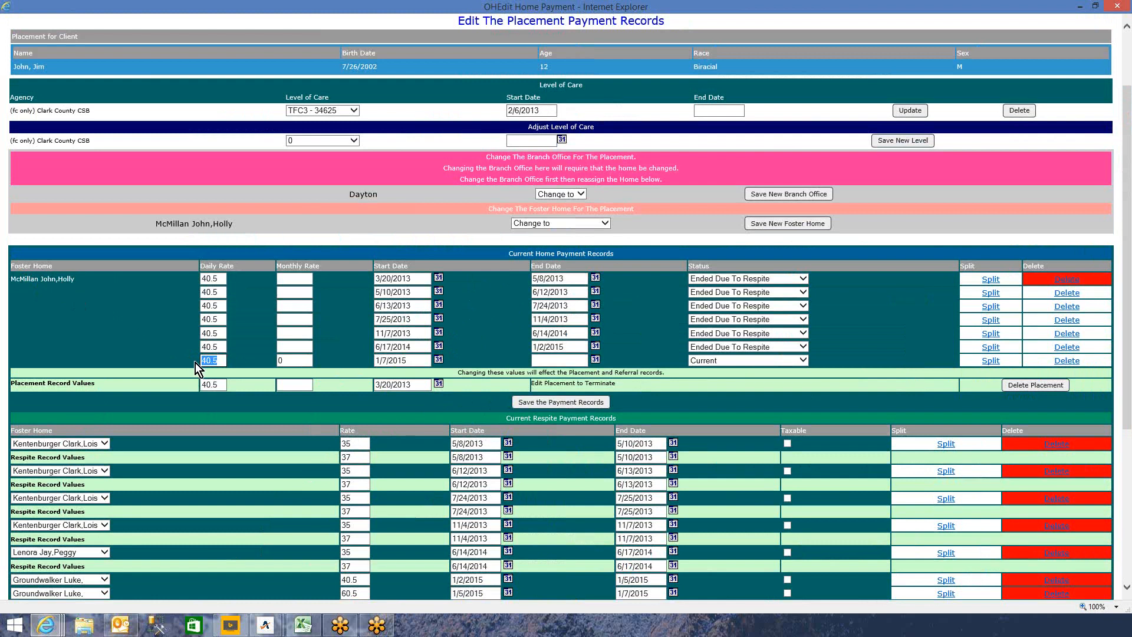
{"action": "type", "text": "60"}
{"action": "left_click_drag", "start_coordinate": [219, 385], "coordinate": [165, 376]}
{"action": "type", "text": "60.0"}
{"action": "type", "text": "5"}
{"action": "left_click", "coordinate": [572, 404]}
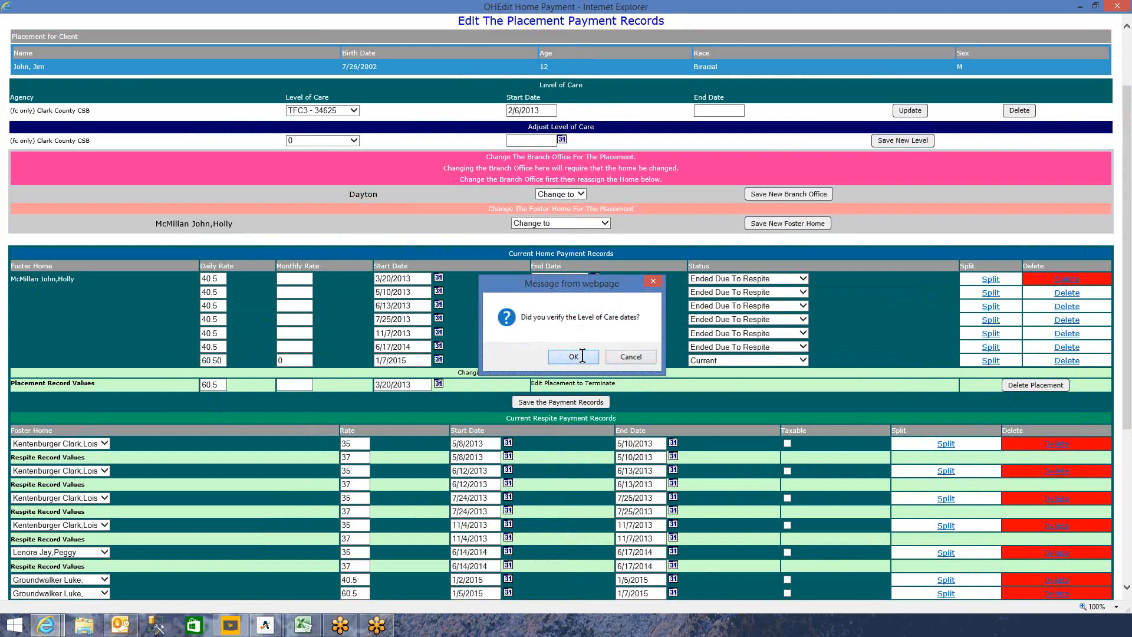
{"action": "left_click", "coordinate": [582, 358]}
{"action": "scroll", "coordinate": [473, 392], "scroll_direction": "down", "scroll_amount": 3}
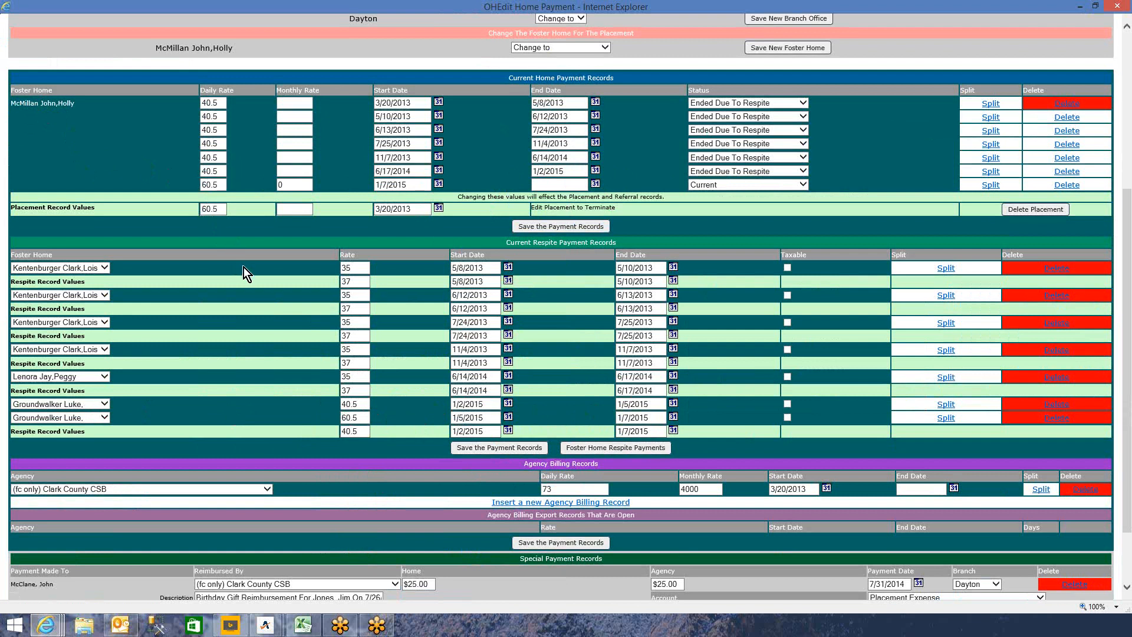
{"action": "scroll", "coordinate": [242, 267], "scroll_direction": "down", "scroll_amount": 3}
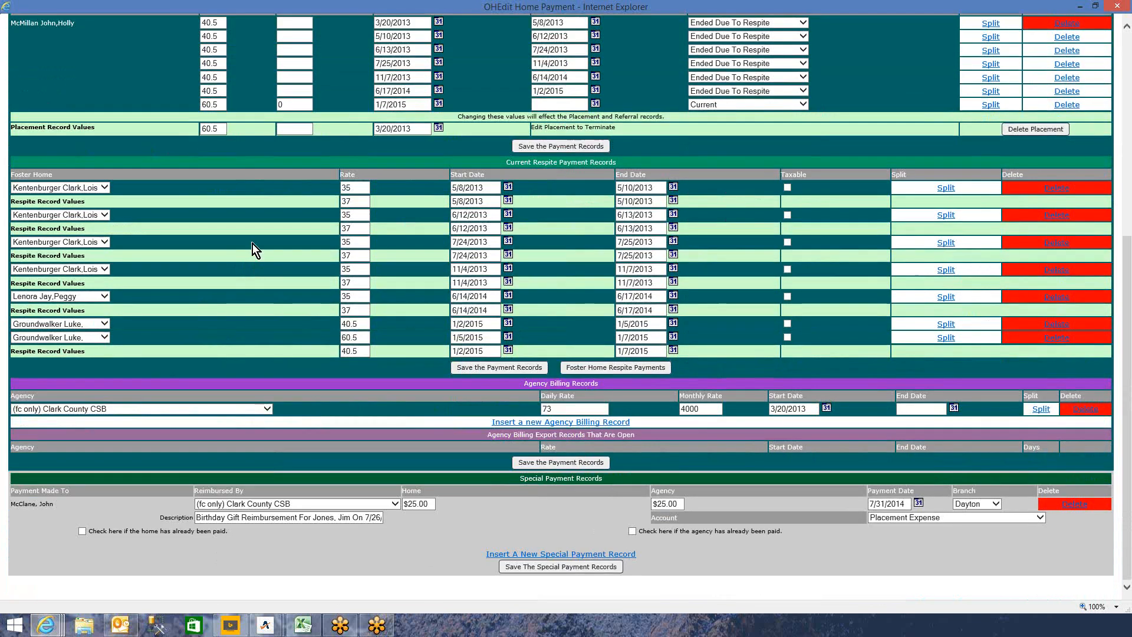
- Split the Clark County CSB agency billing, ending the 73 rate on 1/5/2015
{"action": "left_click", "coordinate": [1040, 409]}
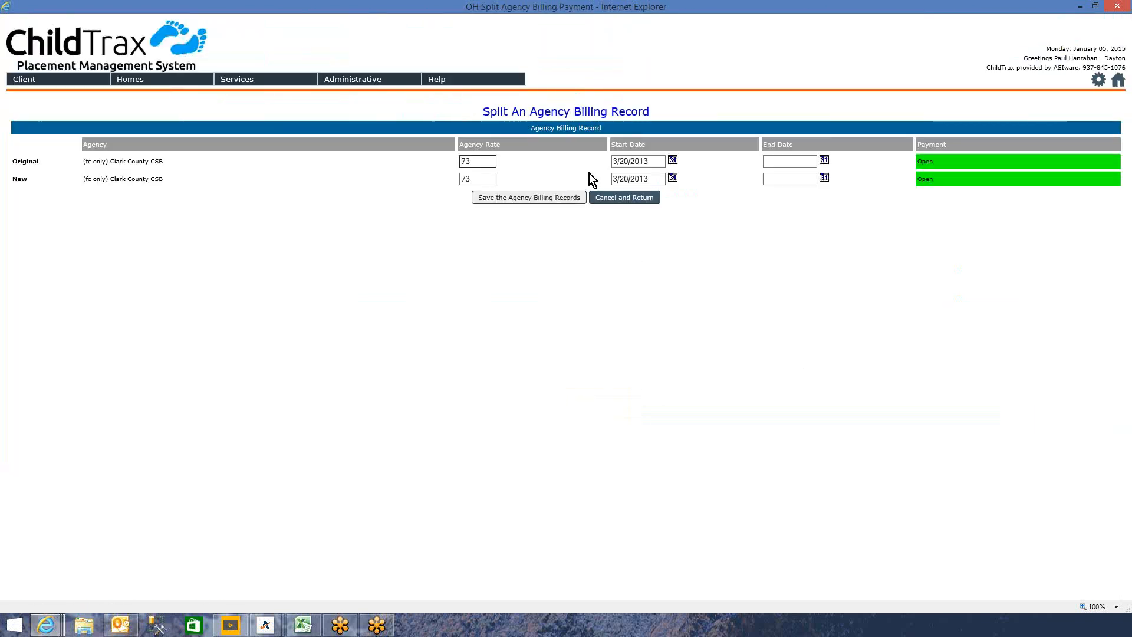
{"action": "left_click", "coordinate": [825, 161]}
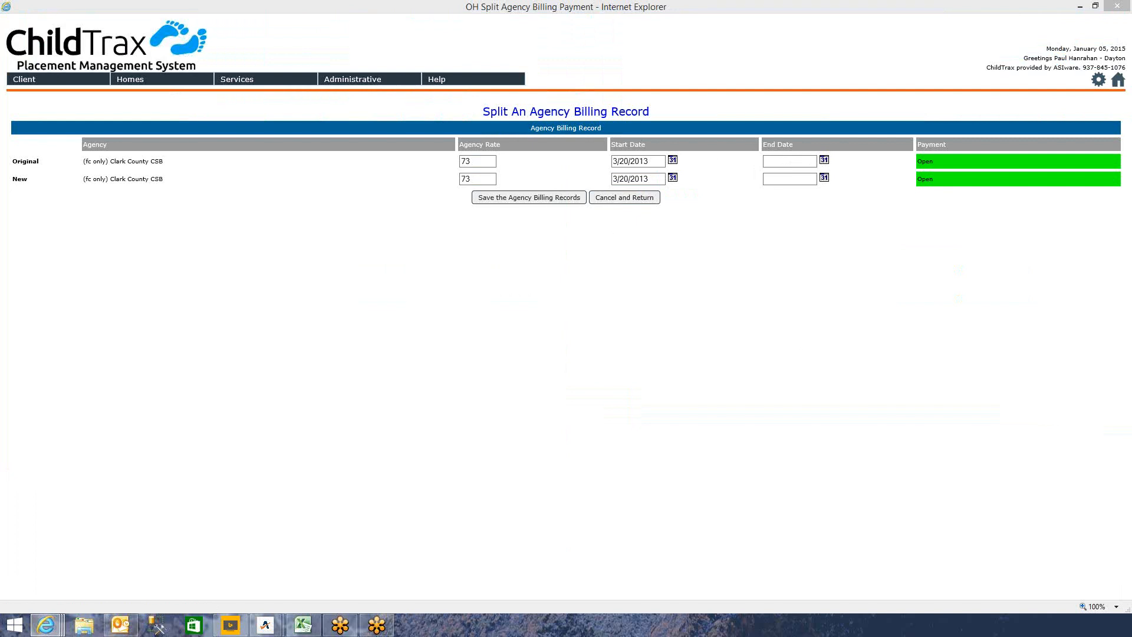
{"action": "left_click", "coordinate": [676, 262]}
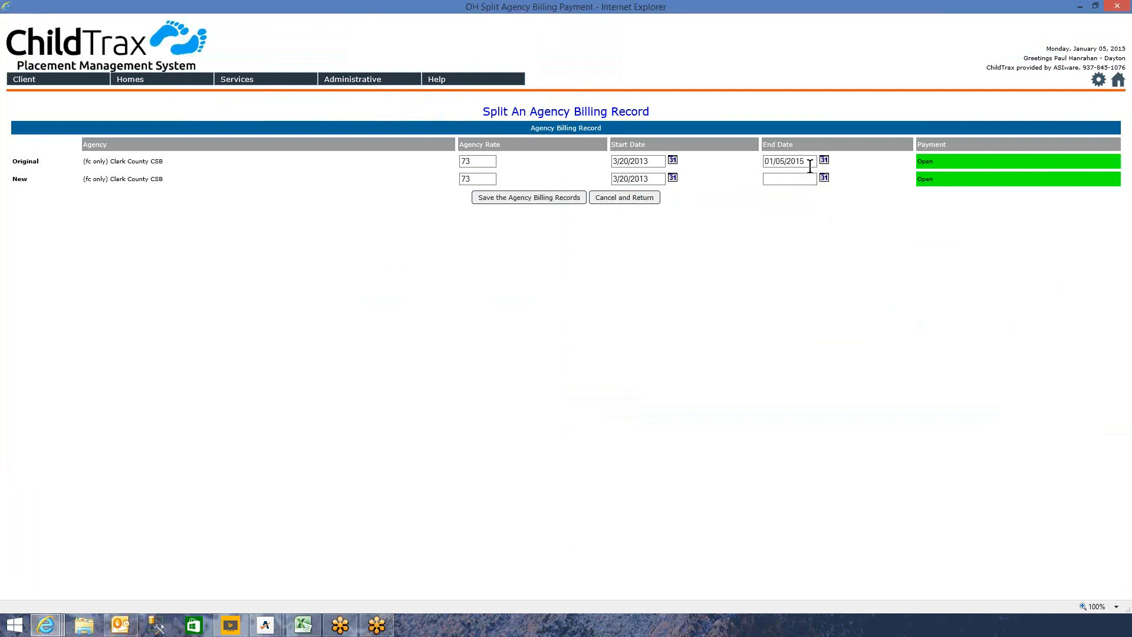
- Copy 01/05/2015 into the new row's start date, set its agency rate to 93, and save
{"action": "left_click_drag", "start_coordinate": [808, 161], "coordinate": [774, 163]}
{"action": "right_click", "coordinate": [776, 162]}
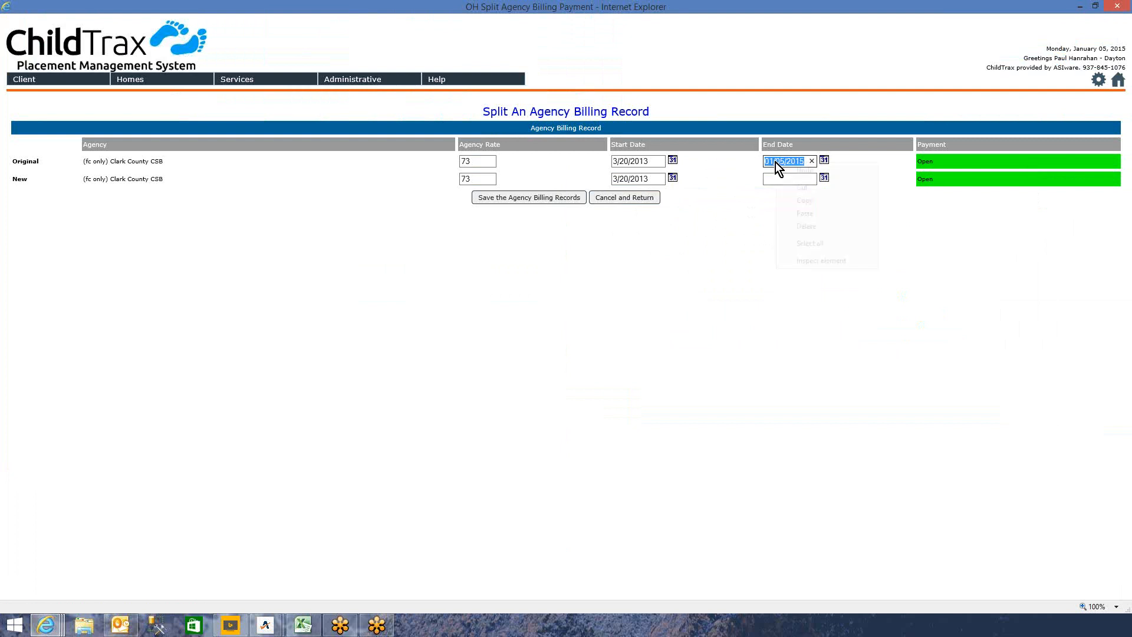
{"action": "left_click", "coordinate": [805, 200]}
{"action": "left_click_drag", "start_coordinate": [652, 178], "coordinate": [586, 181]}
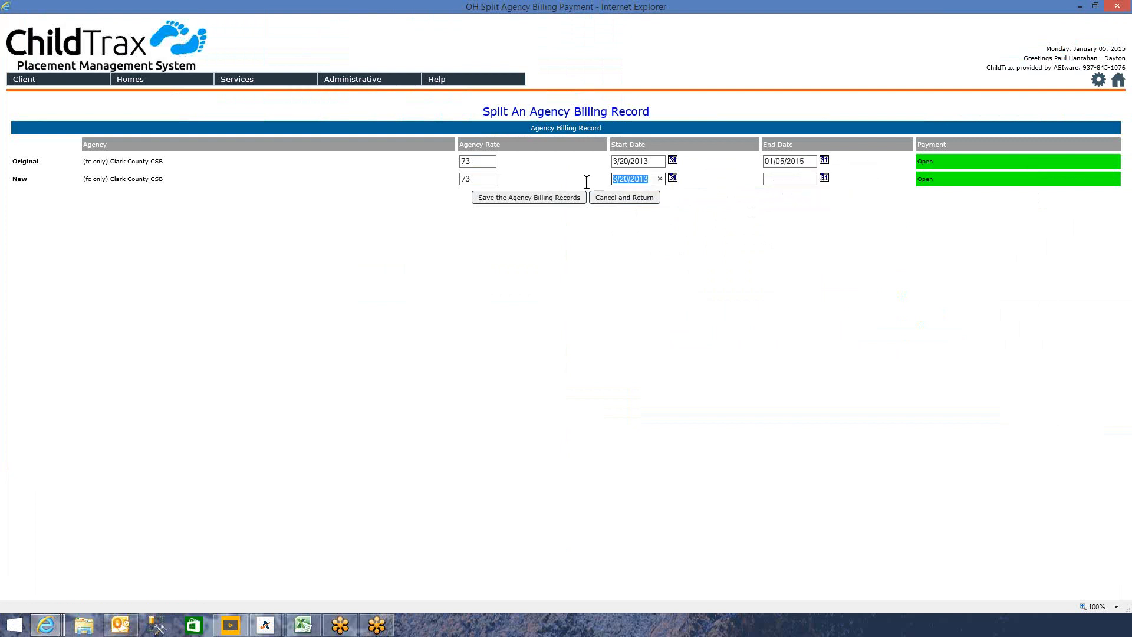
{"action": "right_click", "coordinate": [627, 177]}
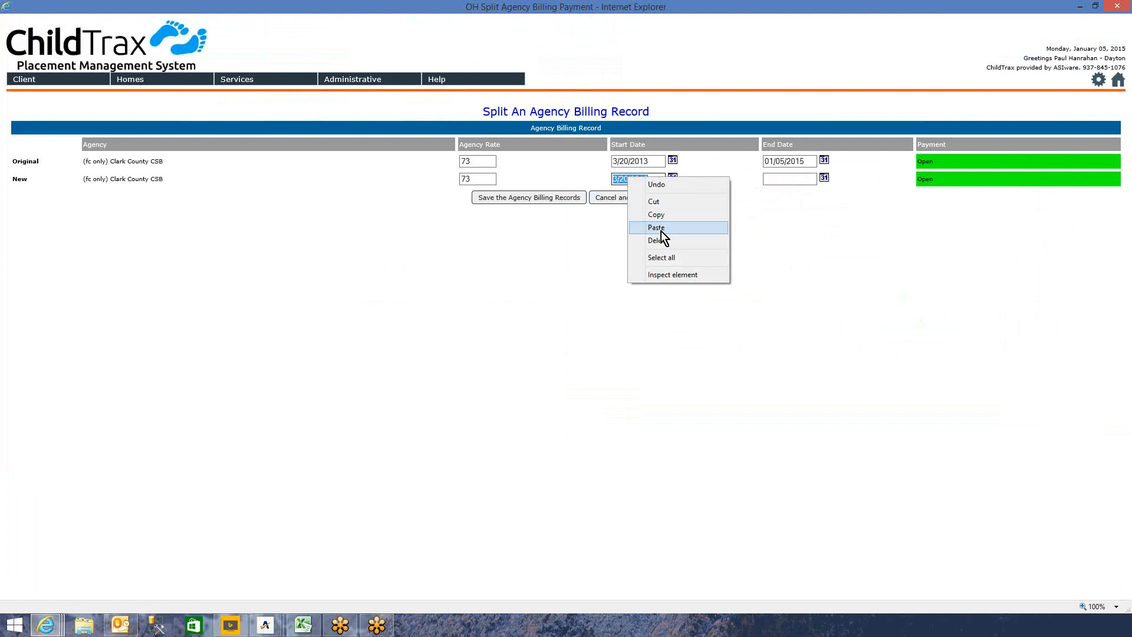
{"action": "left_click", "coordinate": [657, 228]}
{"action": "left_click_drag", "start_coordinate": [475, 179], "coordinate": [435, 176]}
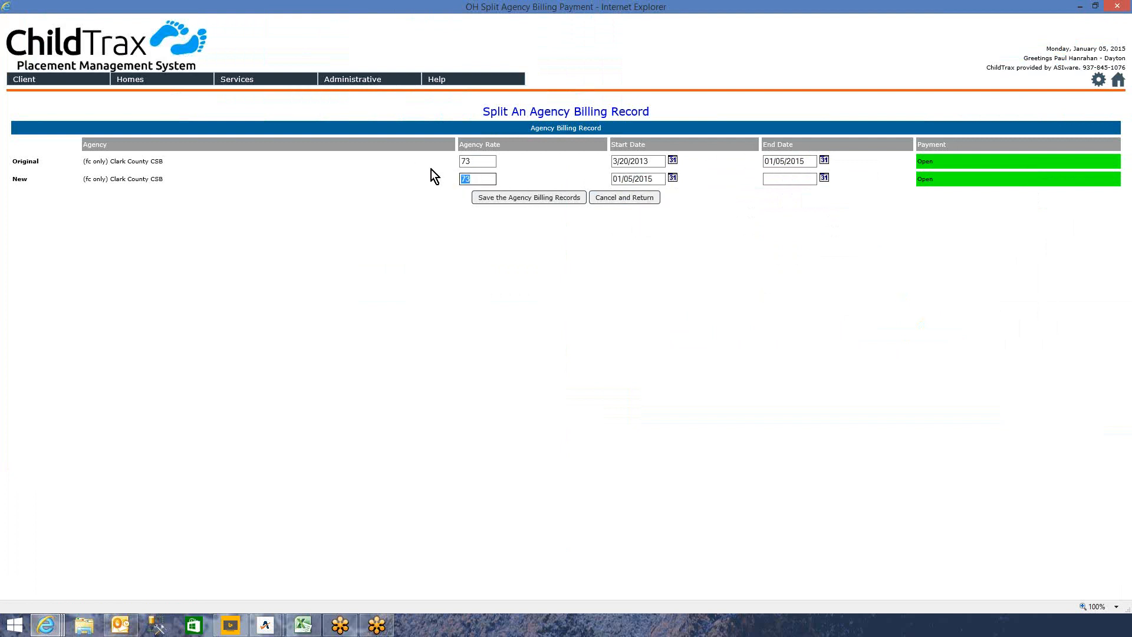
{"action": "type", "text": "93"}
{"action": "left_click", "coordinate": [550, 198]}
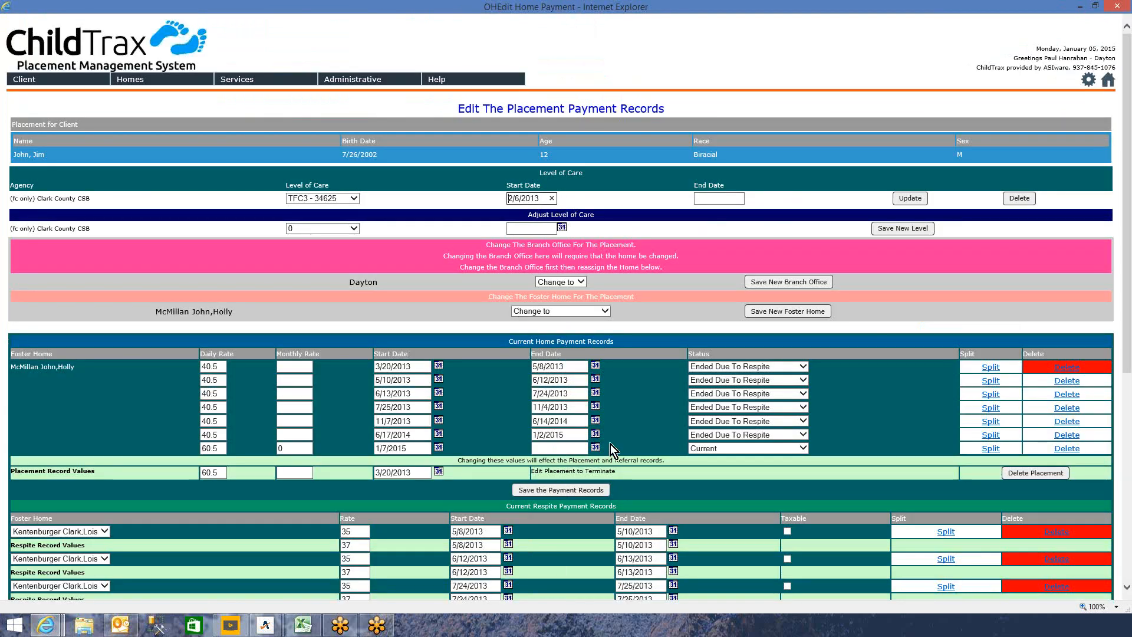
- Enter a 4000 monthly rate on the new 93 agency billing row, then save and confirm
{"action": "scroll", "coordinate": [649, 373], "scroll_direction": "down", "scroll_amount": 5}
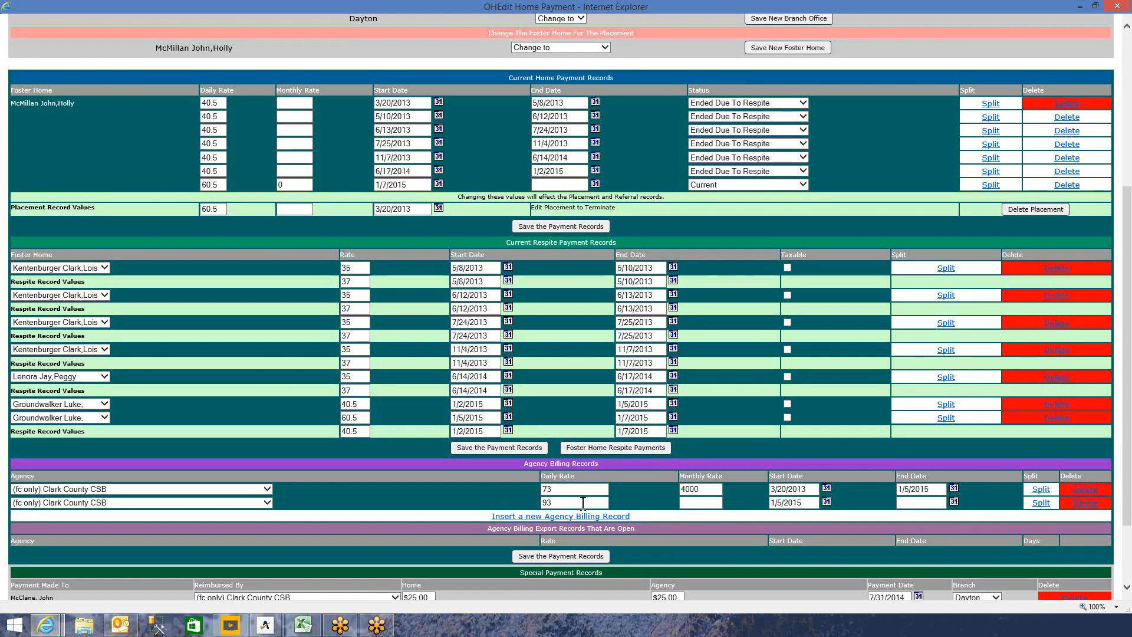
{"action": "left_click", "coordinate": [691, 502]}
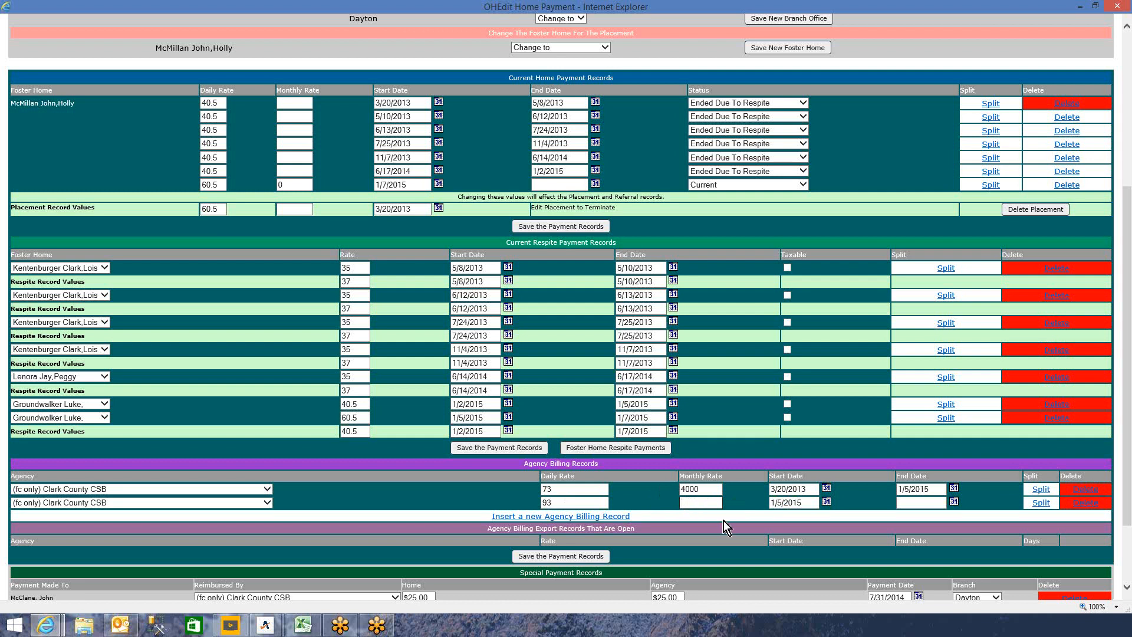
{"action": "type", "text": "4000"}
{"action": "left_click", "coordinate": [528, 448]}
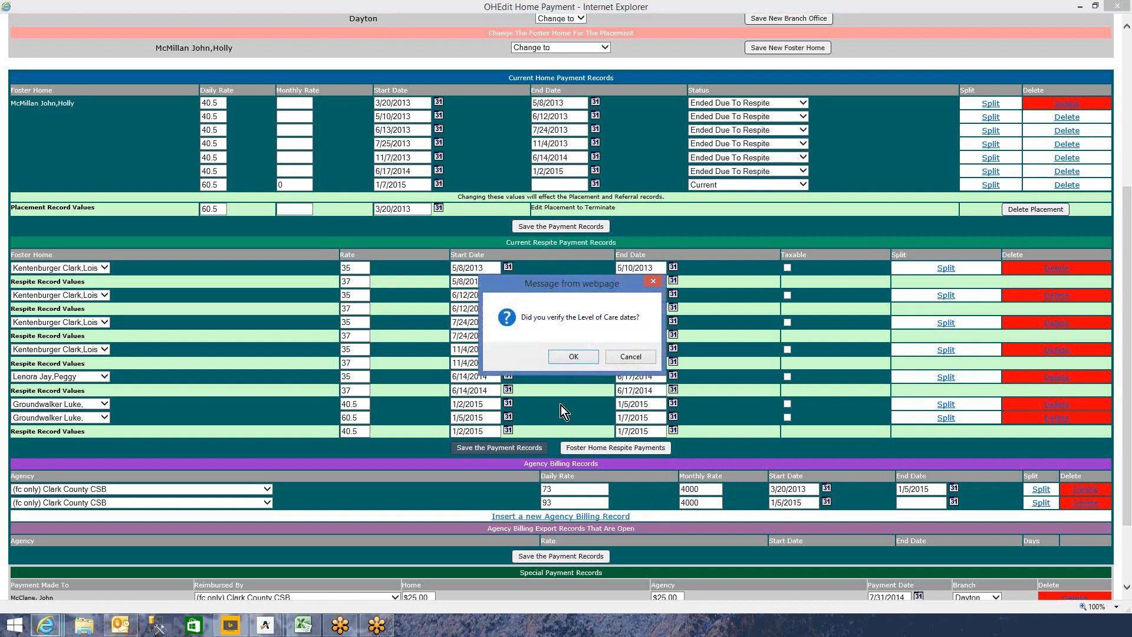
{"action": "left_click", "coordinate": [573, 358]}
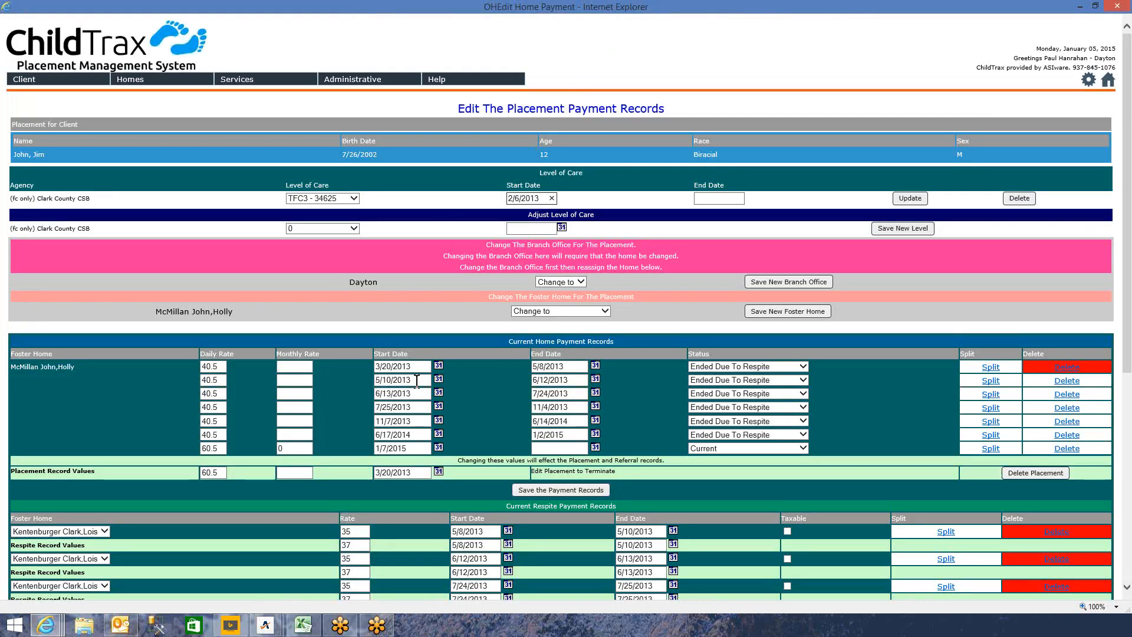
{"action": "scroll", "coordinate": [417, 381], "scroll_direction": "down", "scroll_amount": 5}
{"action": "scroll", "coordinate": [800, 281], "scroll_direction": "up", "scroll_amount": 5}
{"action": "scroll", "coordinate": [461, 402], "scroll_direction": "down", "scroll_amount": 5}
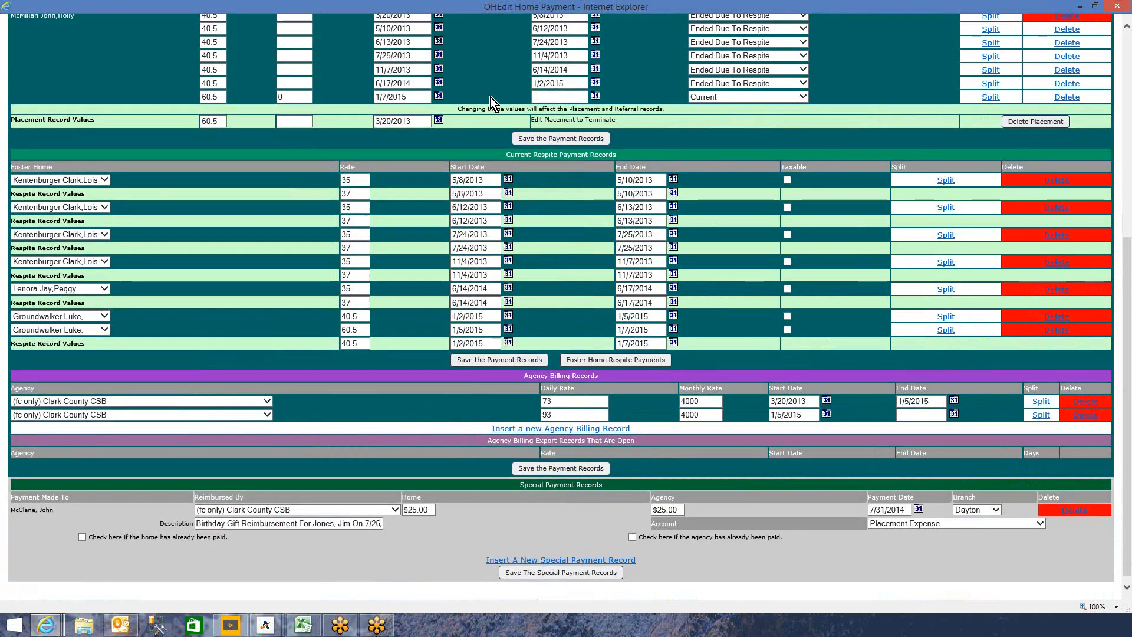
- Add an Exceptional level of care starting January 5, 2015, then close the payment records window
{"action": "scroll", "coordinate": [484, 179], "scroll_direction": "up", "scroll_amount": 5}
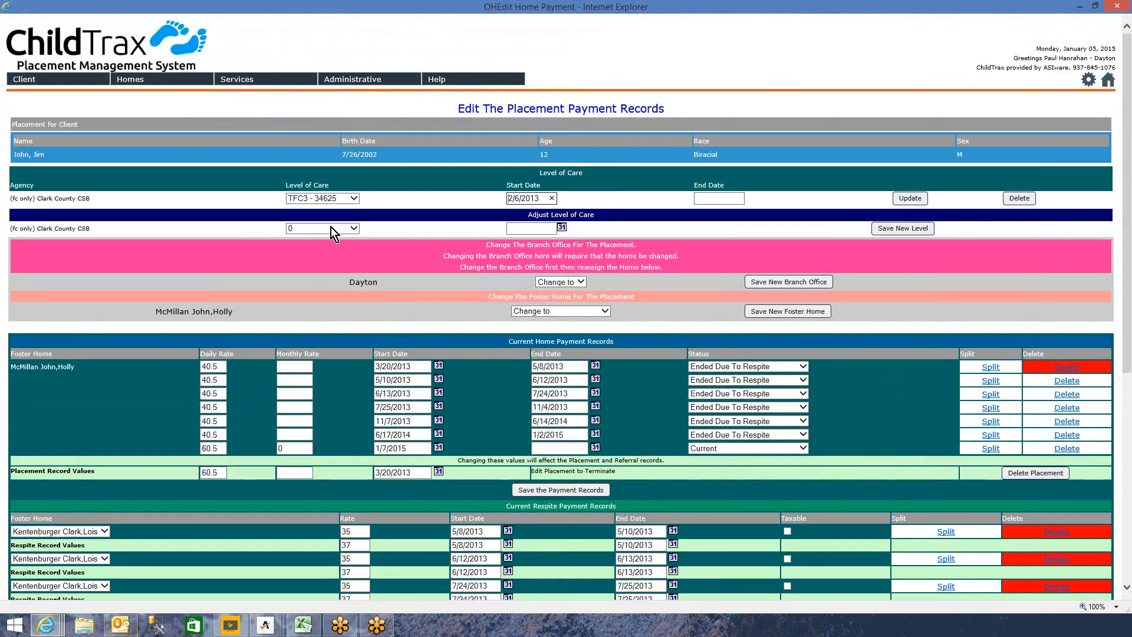
{"action": "left_click", "coordinate": [354, 229]}
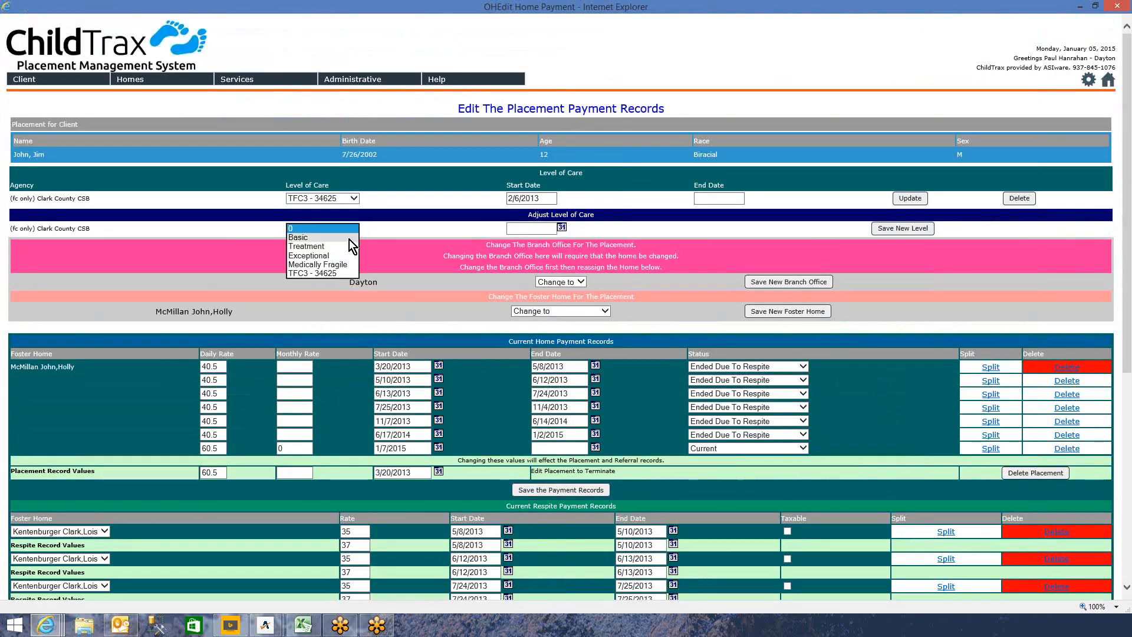
{"action": "left_click", "coordinate": [344, 259]}
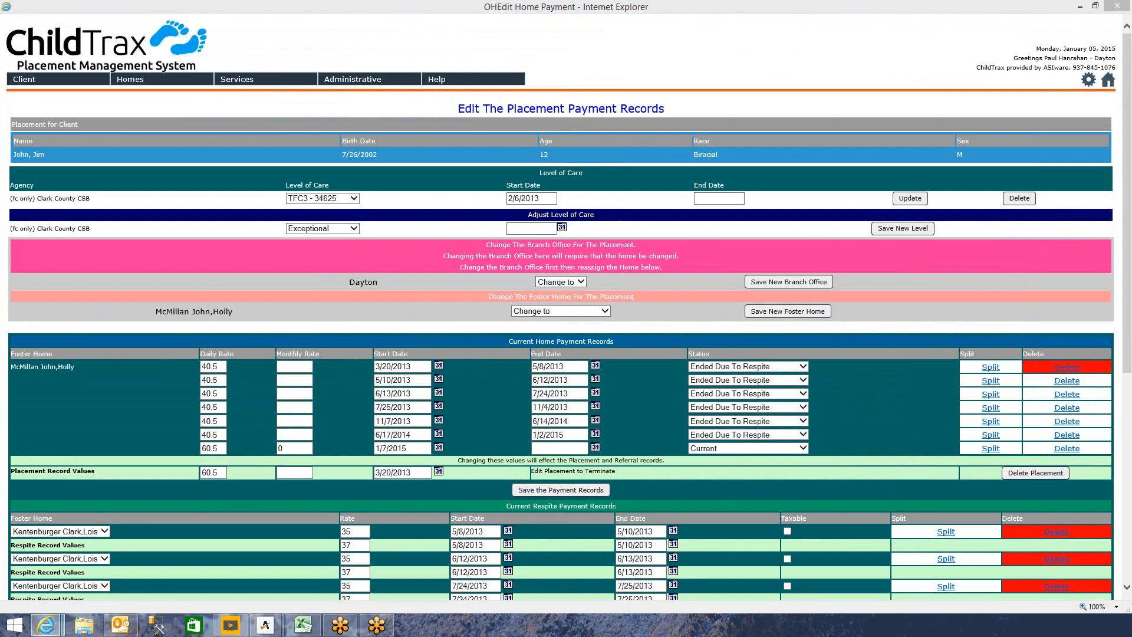
{"action": "left_click", "coordinate": [561, 227]}
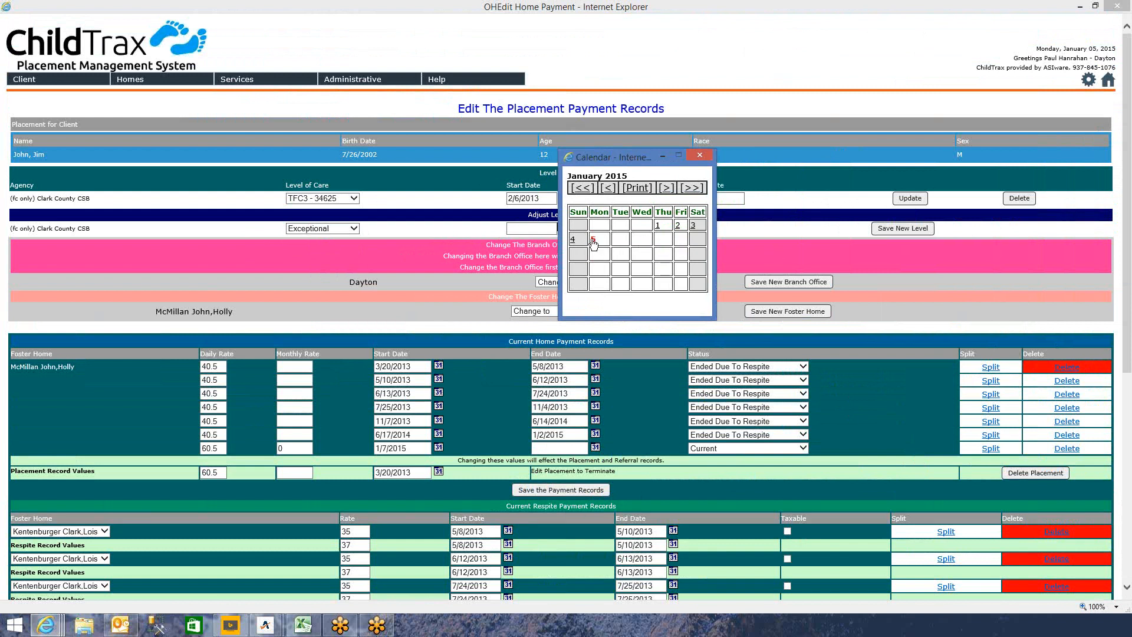
{"action": "left_click", "coordinate": [593, 240]}
{"action": "left_click", "coordinate": [905, 229]}
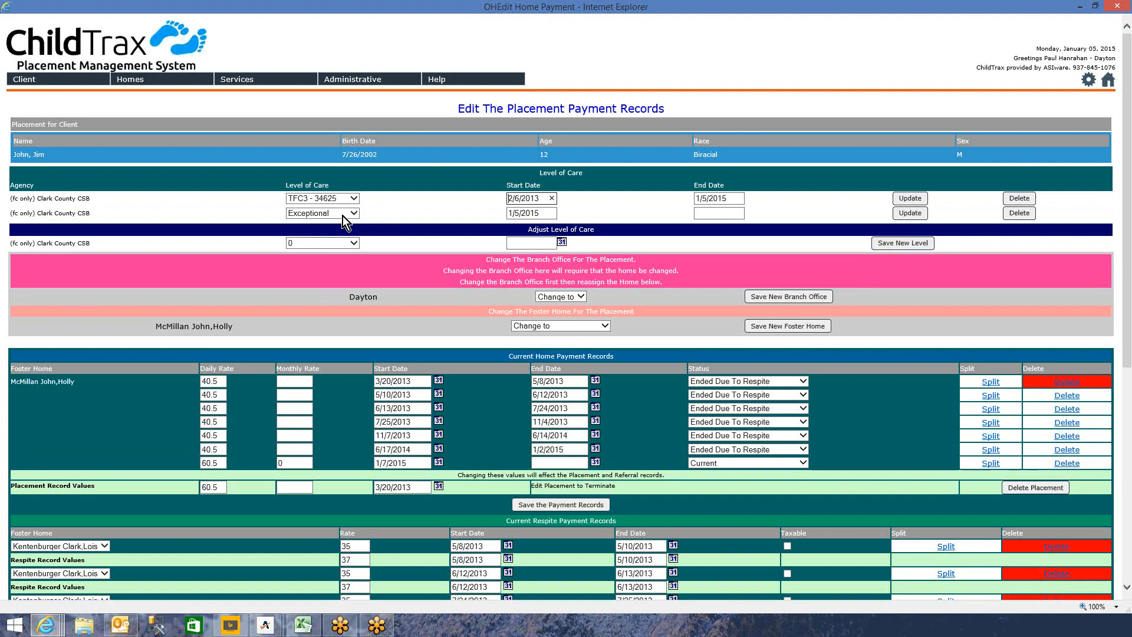
{"action": "left_click", "coordinate": [1118, 7]}
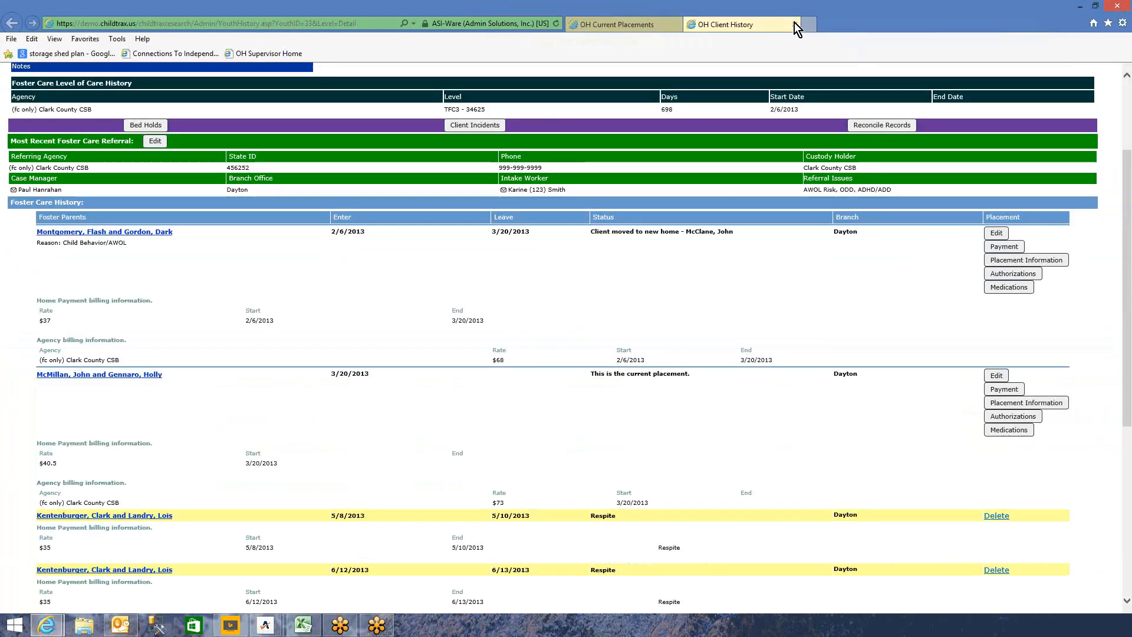
- Close the OH Client History tab and scroll through the Current Placements list
{"action": "left_click", "coordinate": [794, 25]}
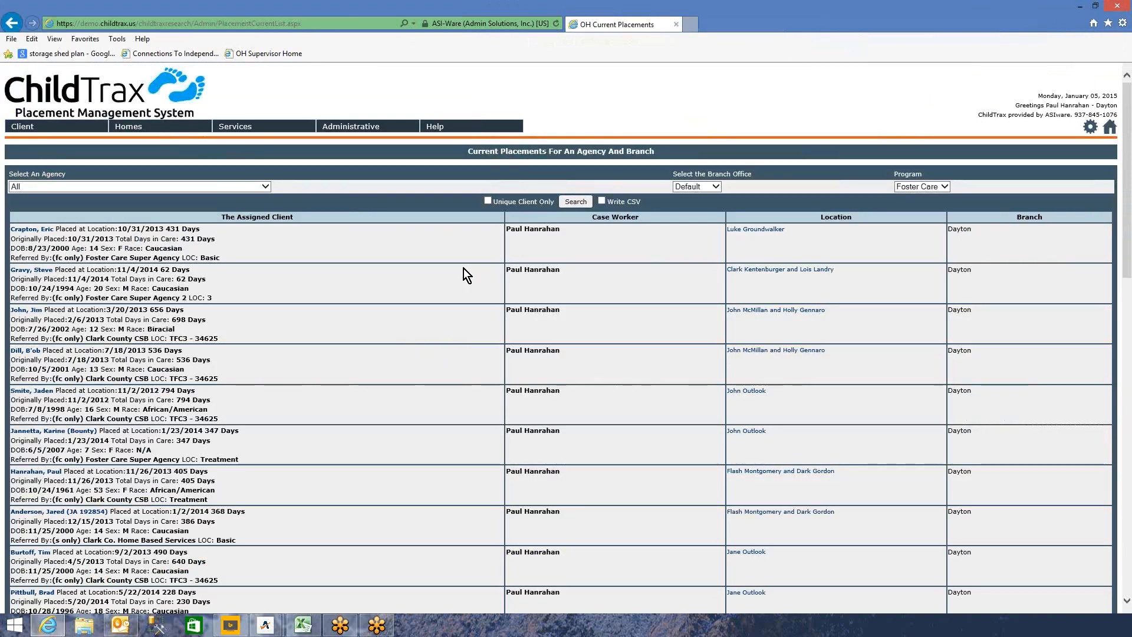
{"action": "scroll", "coordinate": [432, 291], "scroll_direction": "down", "scroll_amount": 3}
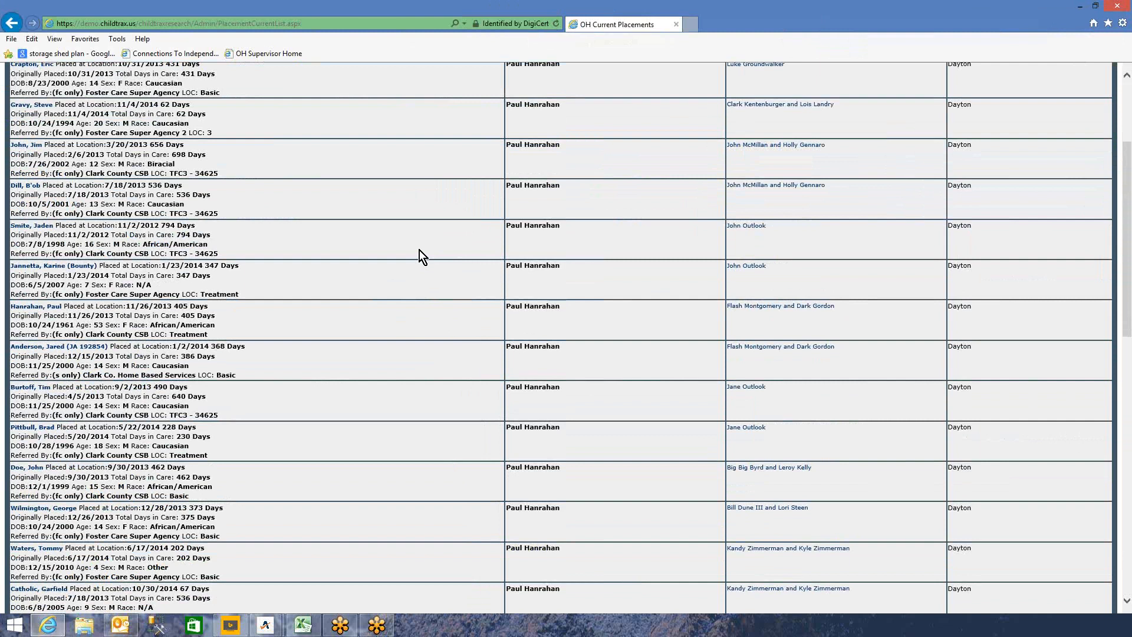
{"action": "scroll", "coordinate": [419, 250], "scroll_direction": "down", "scroll_amount": 1}
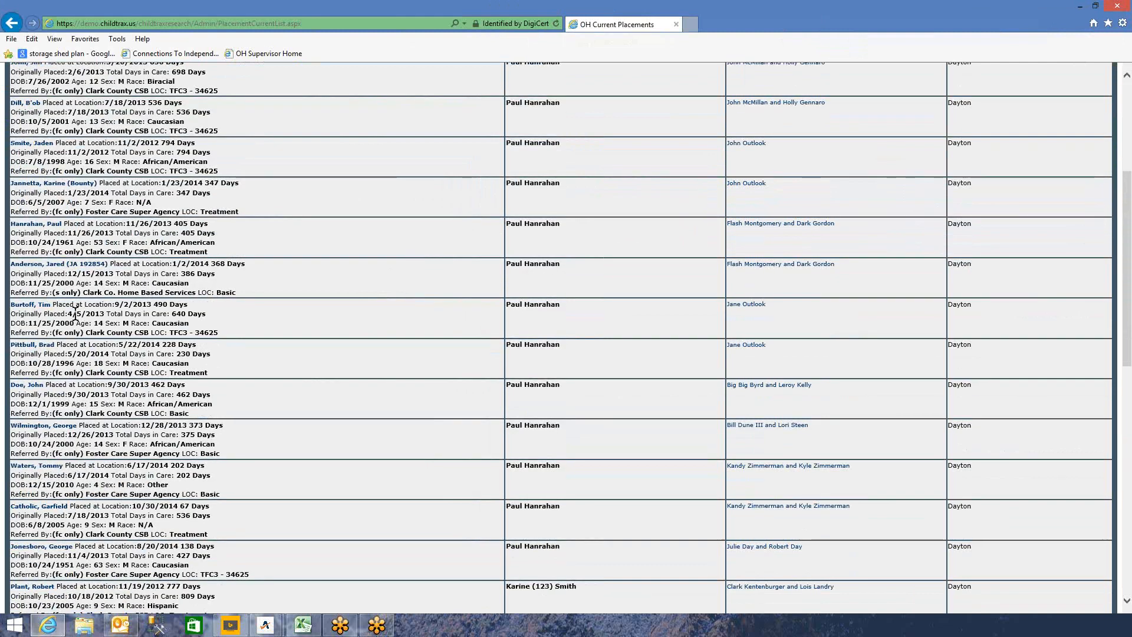
- Log back in with the account e-mail and password, then close the OH Supervisor Home tab
{"action": "left_click", "coordinate": [42, 306]}
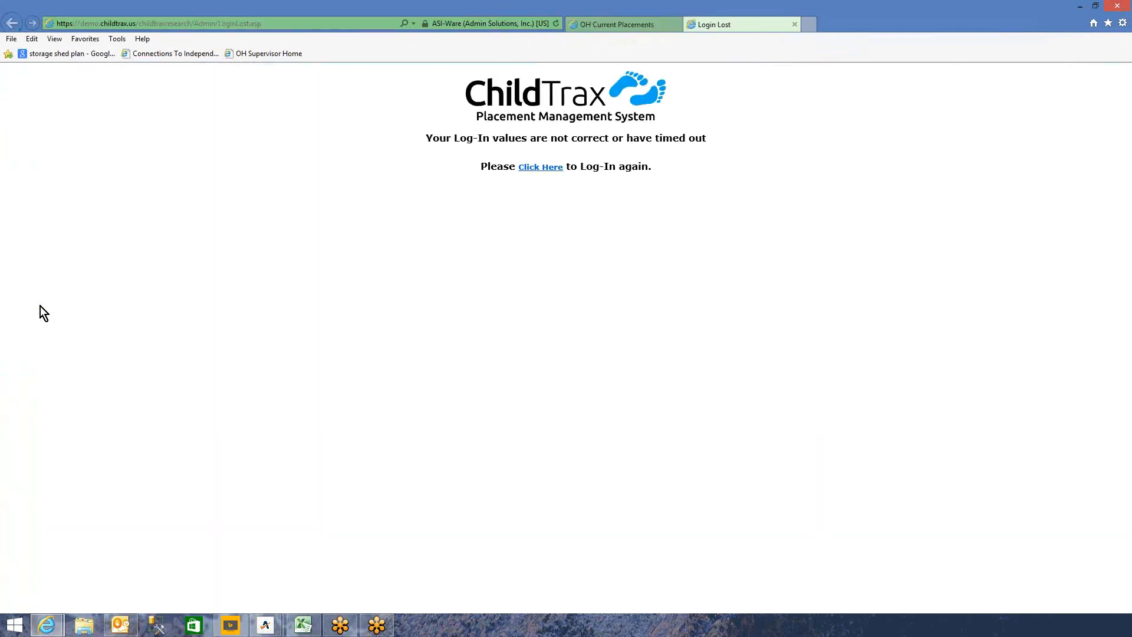
{"action": "left_click", "coordinate": [540, 168]}
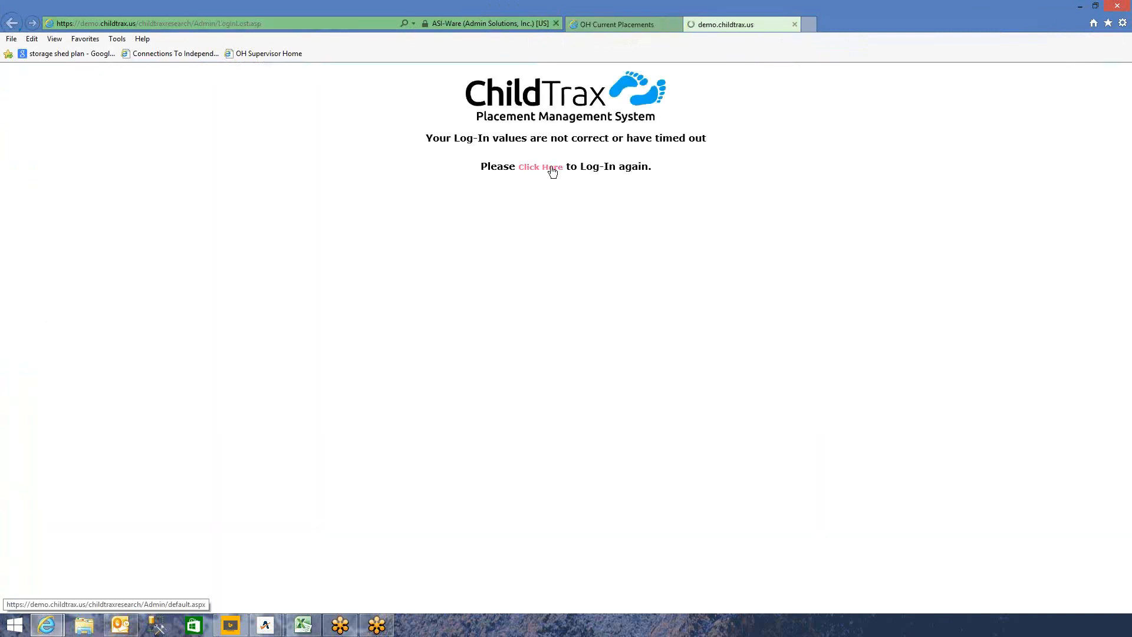
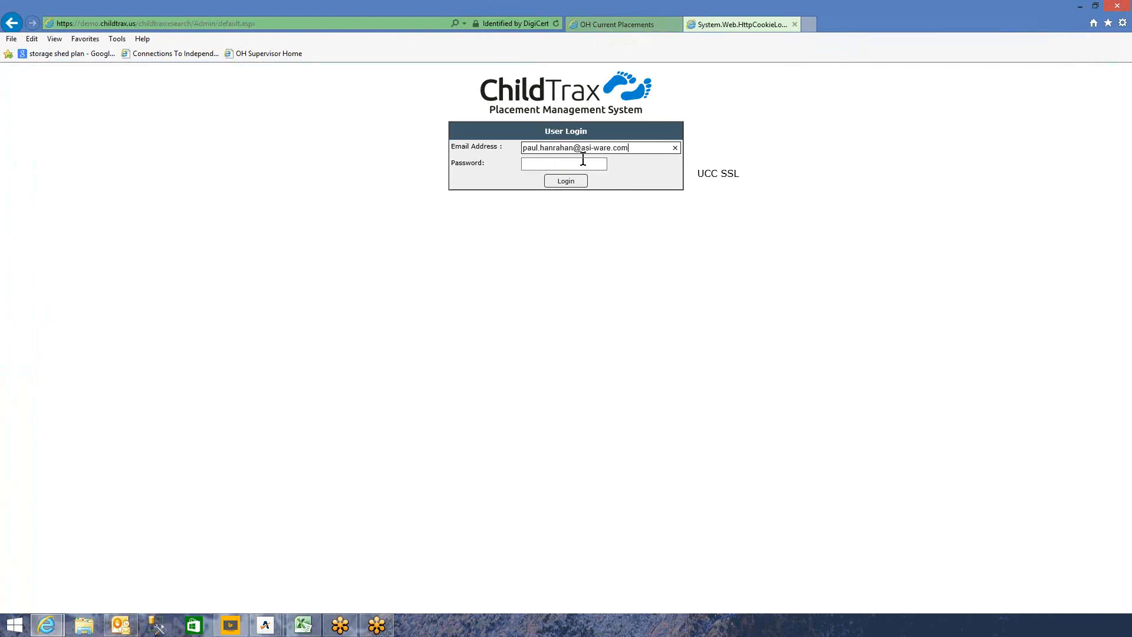
{"action": "key", "text": "Tab"}
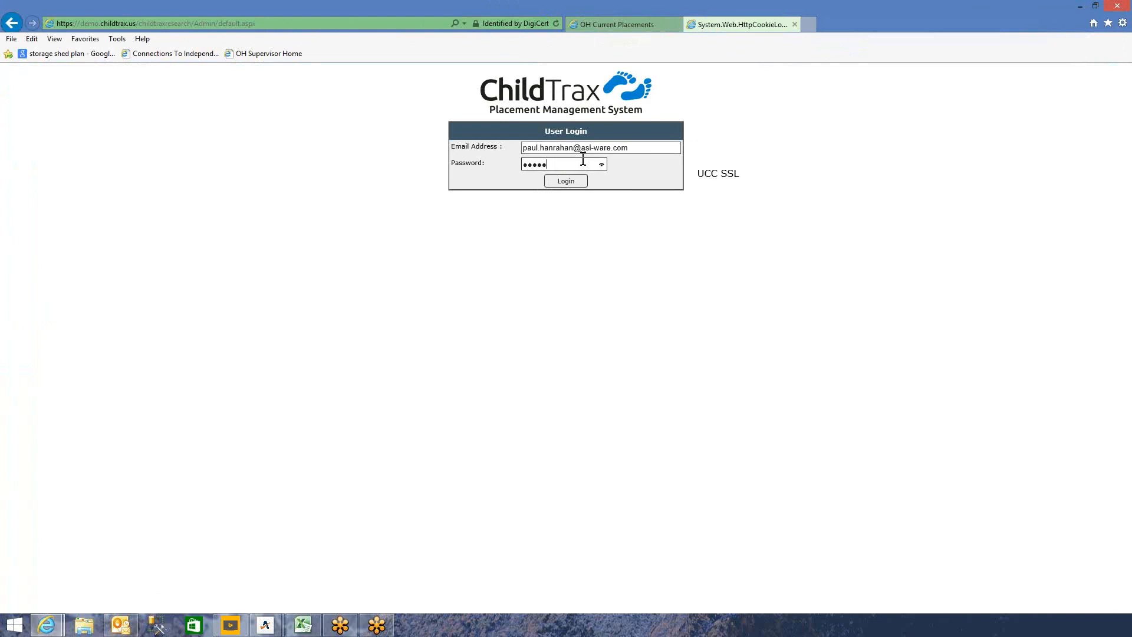
{"action": "key", "text": "Return"}
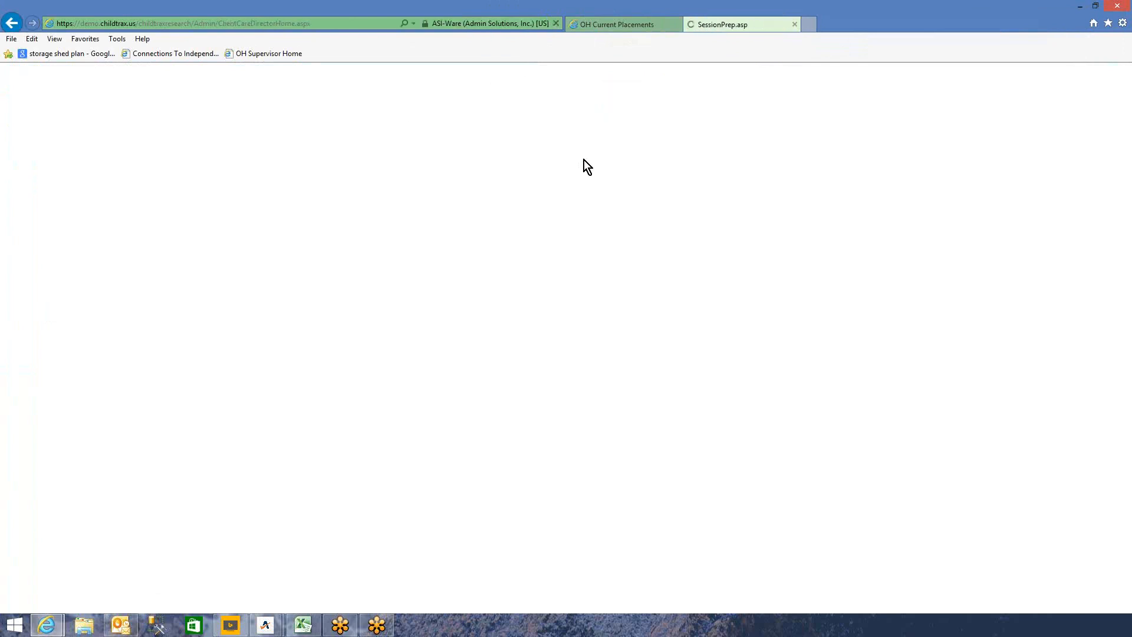
{"action": "left_click", "coordinate": [795, 24]}
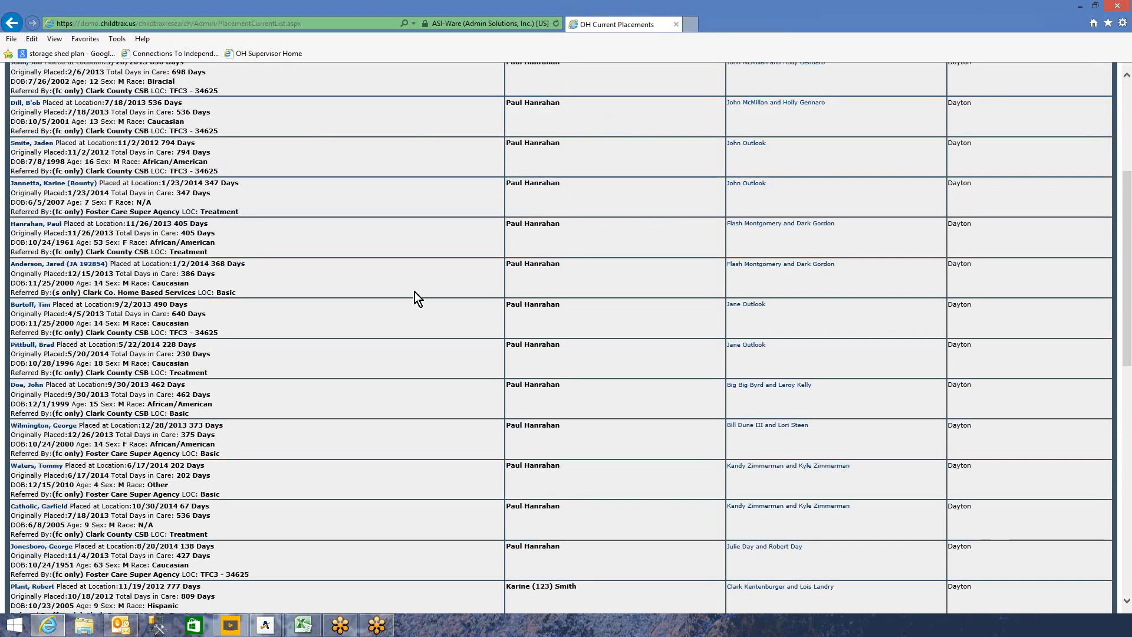
- Open the third client's history and the payment records for the placement ending 1/5/2015
{"action": "left_click", "coordinate": [27, 305]}
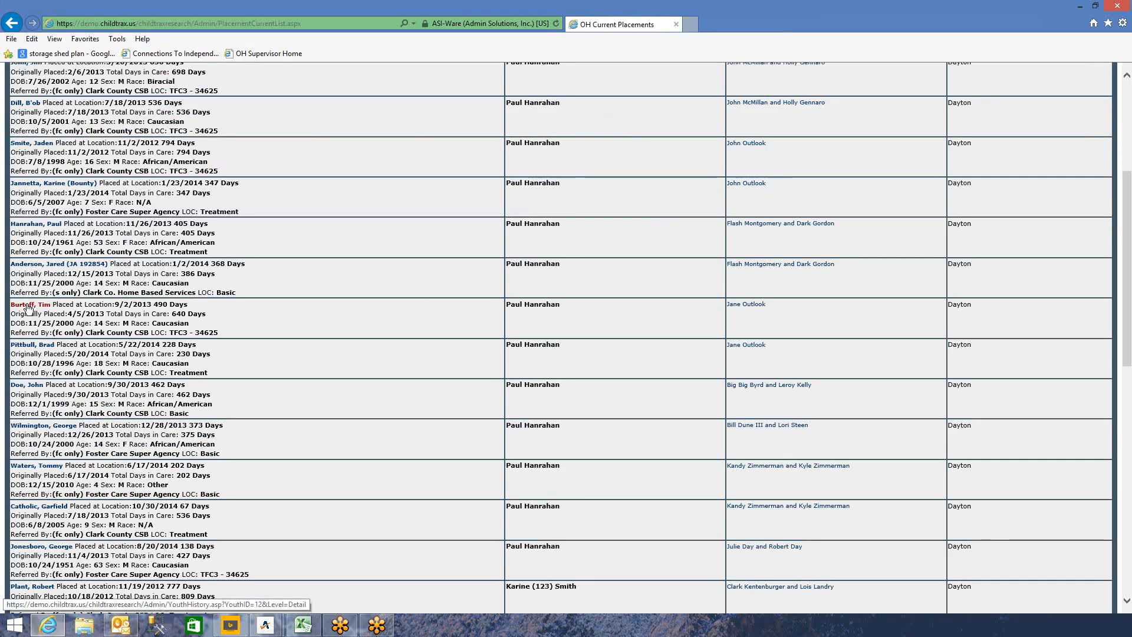
{"action": "scroll", "coordinate": [556, 265], "scroll_direction": "down", "scroll_amount": 15}
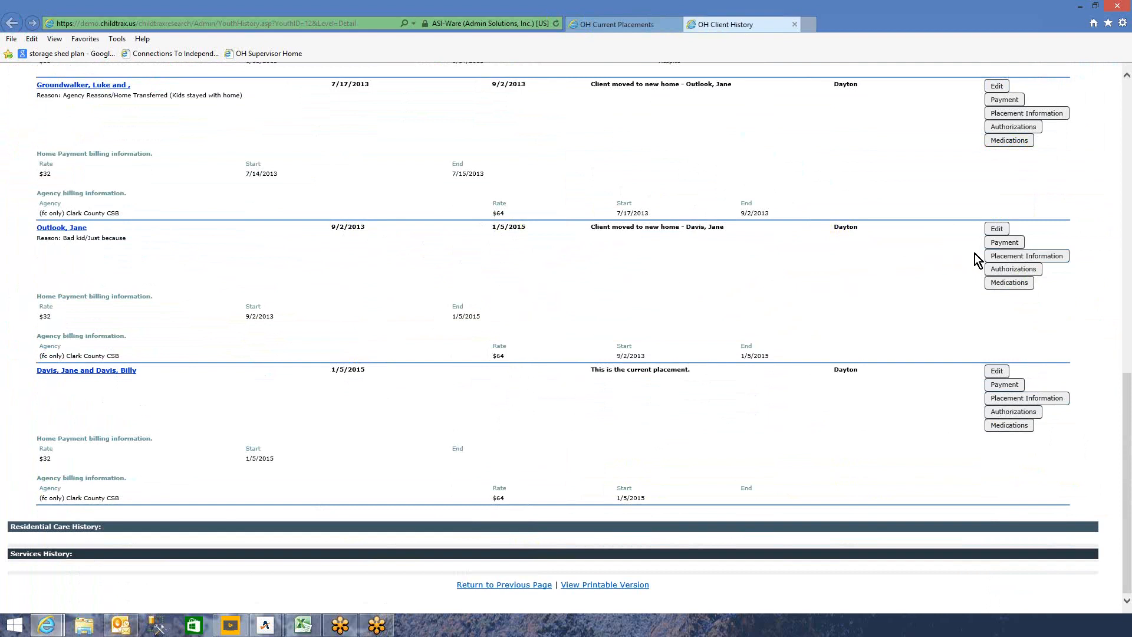
{"action": "left_click", "coordinate": [1010, 245]}
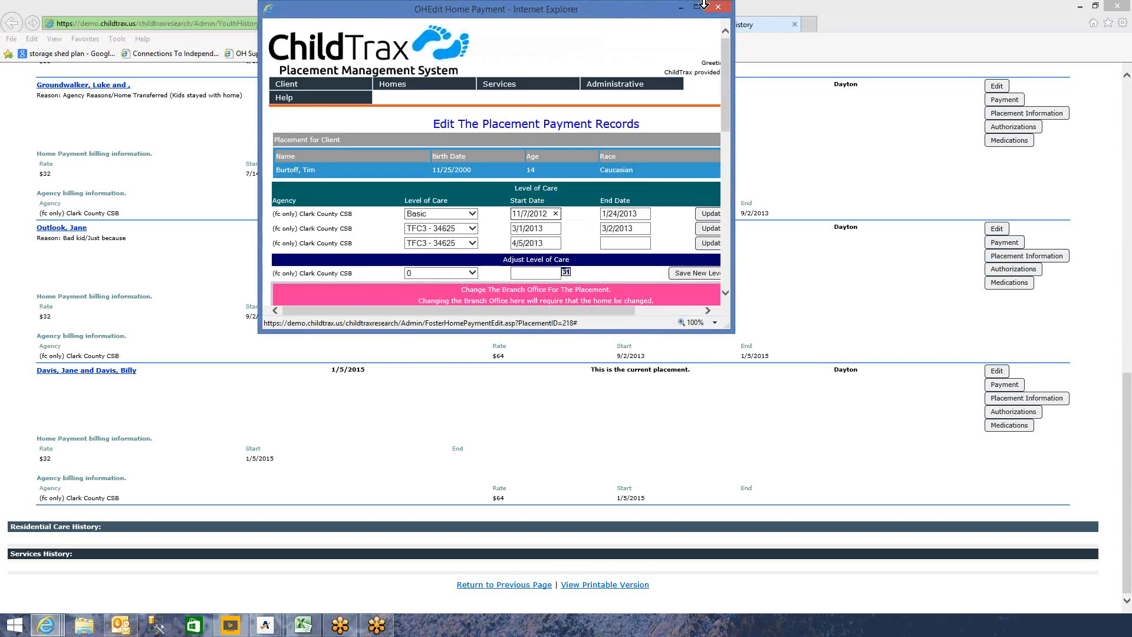
- Split the home payment, ending the $32 rate on 1/1/2015 as Ended Due To Rate Change
{"action": "left_click", "coordinate": [698, 8]}
{"action": "scroll", "coordinate": [464, 441], "scroll_direction": "down", "scroll_amount": 3}
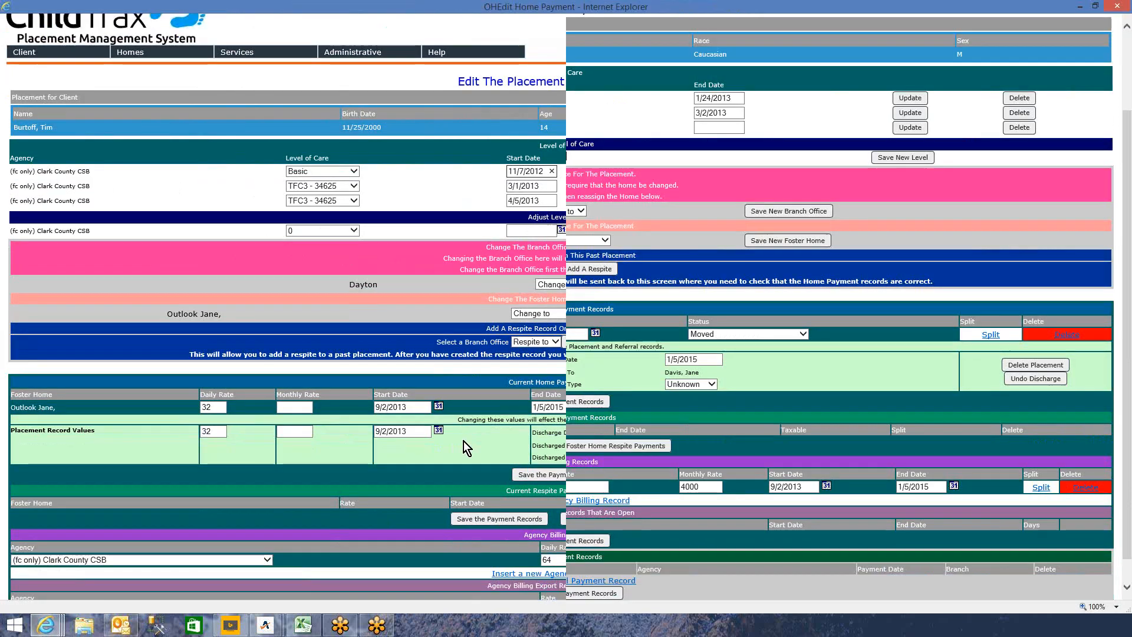
{"action": "left_click", "coordinate": [989, 307]}
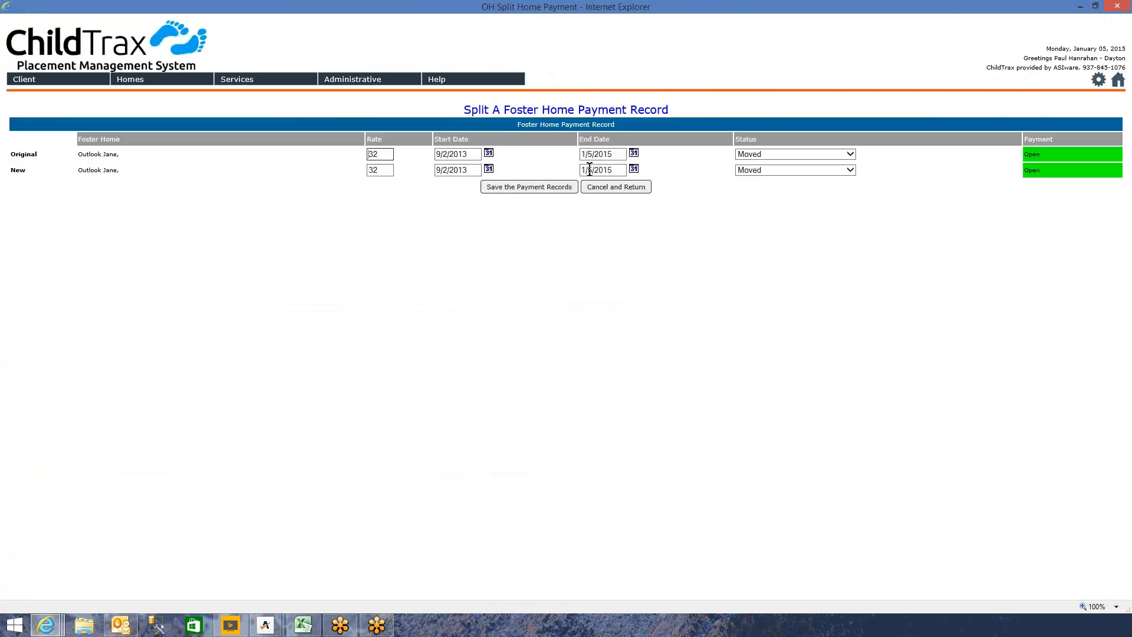
{"action": "left_click", "coordinate": [590, 154]}
{"action": "double_click", "coordinate": [589, 154]}
{"action": "type", "text": "1"}
{"action": "left_click", "coordinate": [851, 154]}
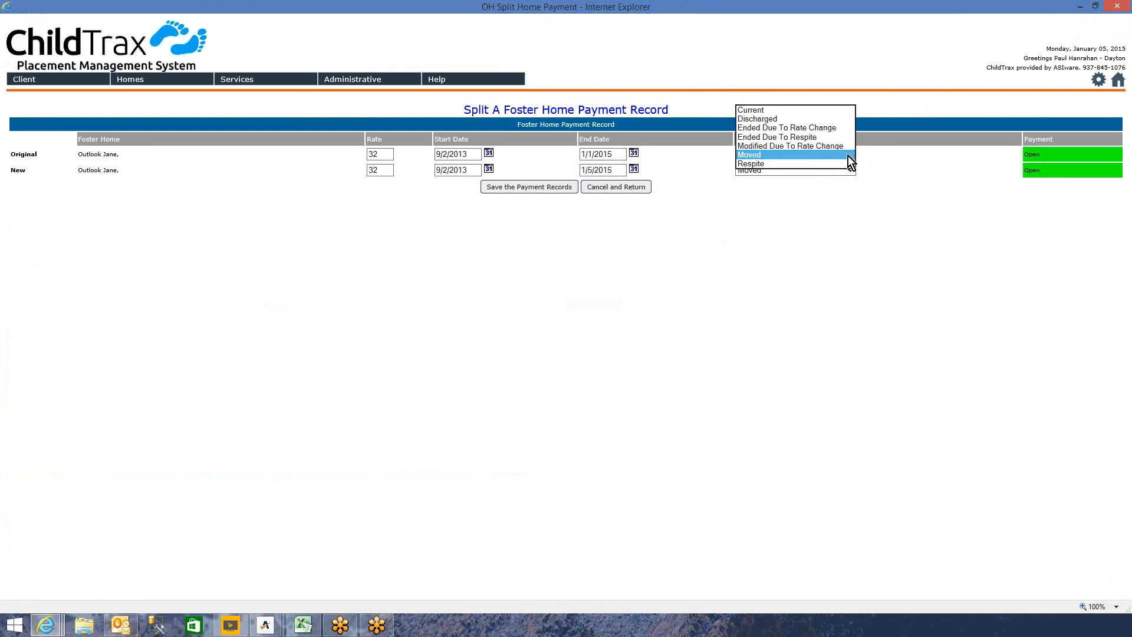
{"action": "left_click", "coordinate": [834, 128]}
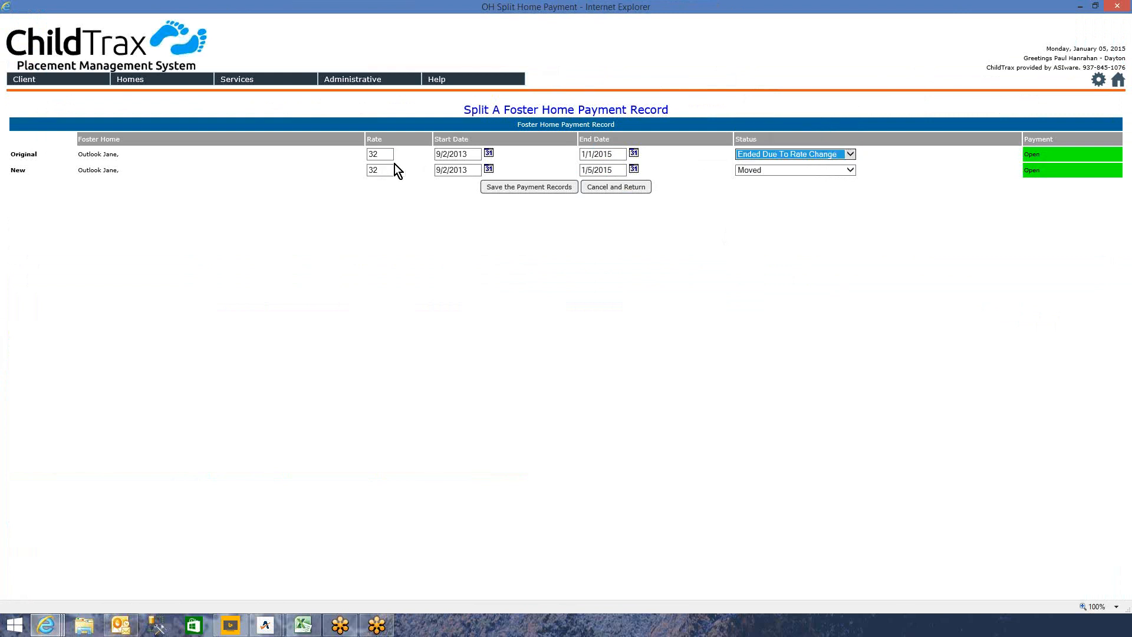
- Start the new $20 payment on 01/01/2015 and save the split records
{"action": "double_click", "coordinate": [443, 170]}
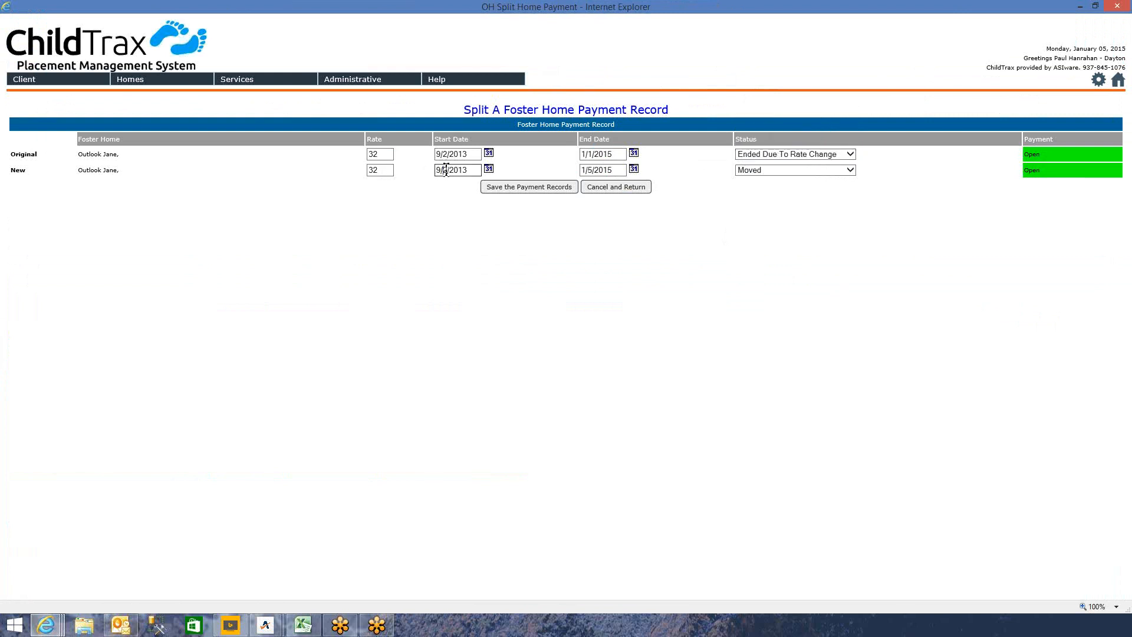
{"action": "left_click_drag", "start_coordinate": [447, 170], "coordinate": [430, 170]}
{"action": "right_click", "coordinate": [490, 171]}
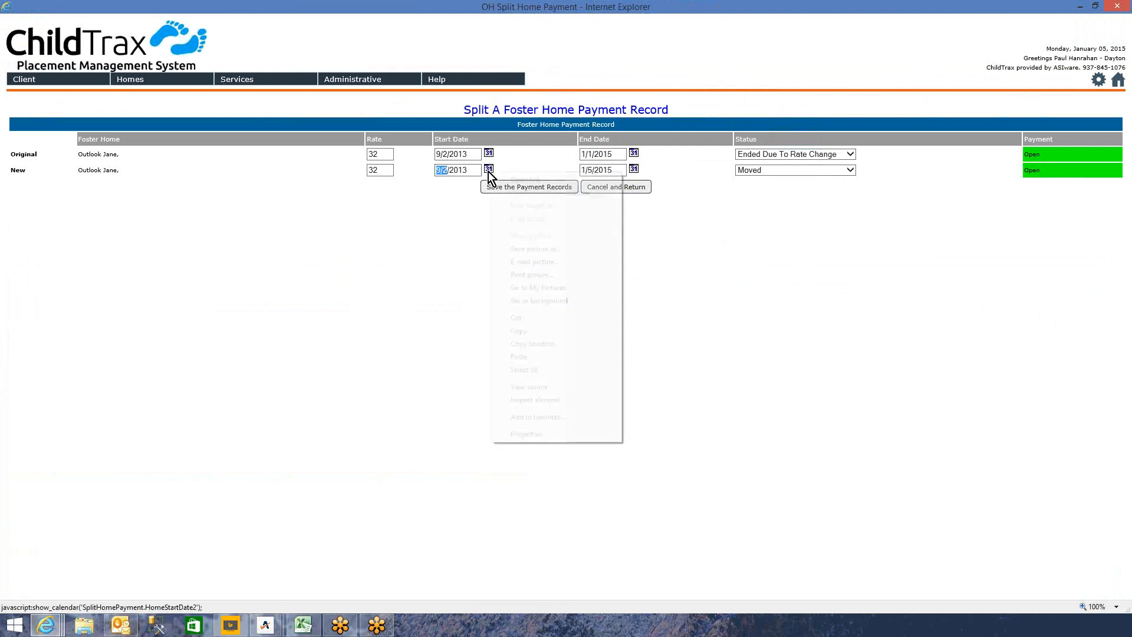
{"action": "key", "text": "Escape"}
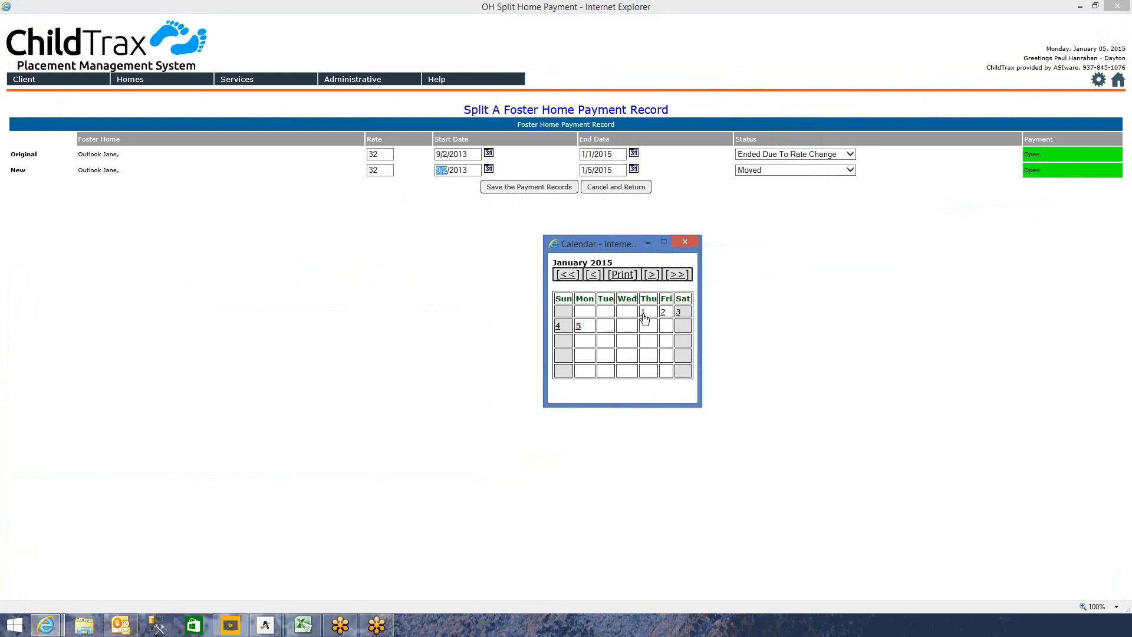
{"action": "left_click", "coordinate": [643, 313]}
{"action": "double_click", "coordinate": [383, 171]}
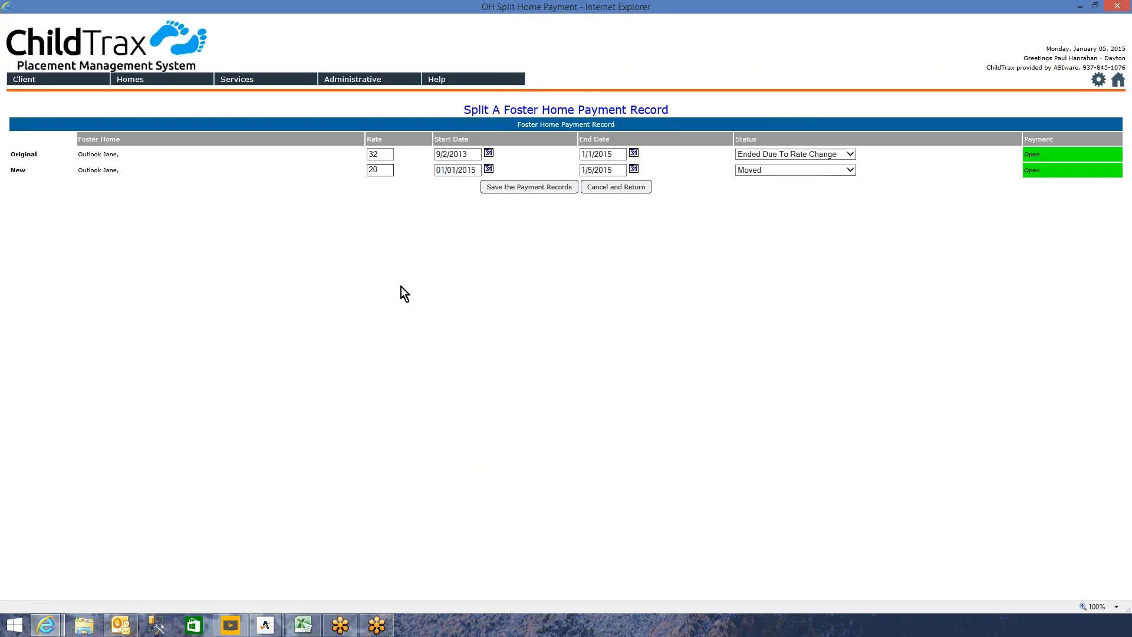
{"action": "left_click", "coordinate": [552, 186]}
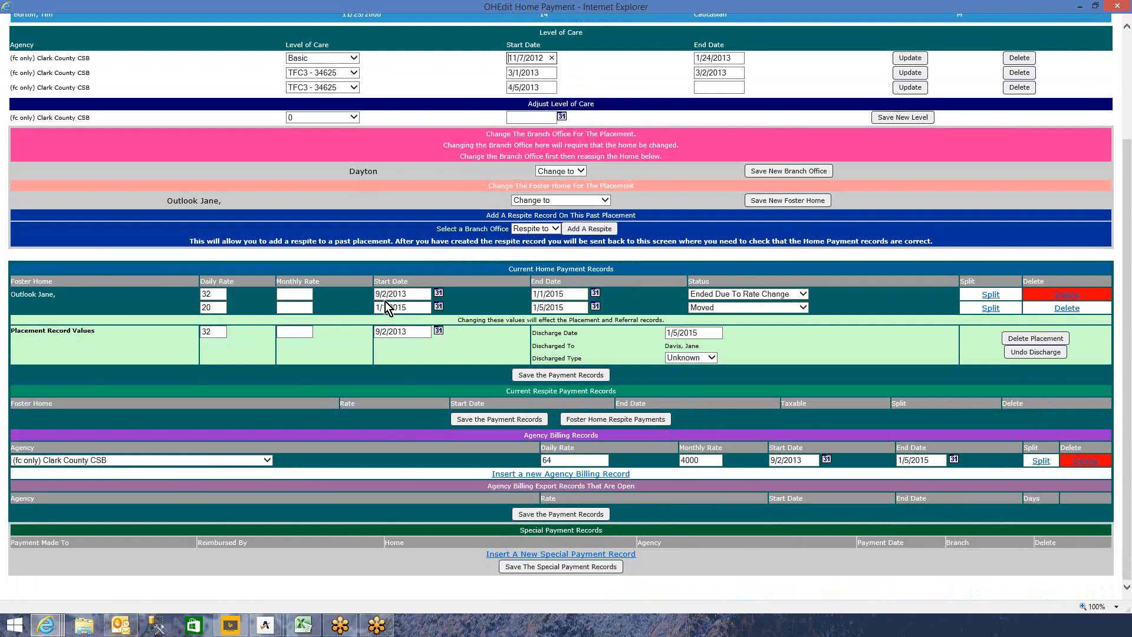
- Change the placement record daily rate from 32 to 20, then save and confirm
{"action": "left_click", "coordinate": [212, 307]}
{"action": "double_click", "coordinate": [212, 331]}
{"action": "type", "text": "20"}
{"action": "left_click", "coordinate": [536, 374]}
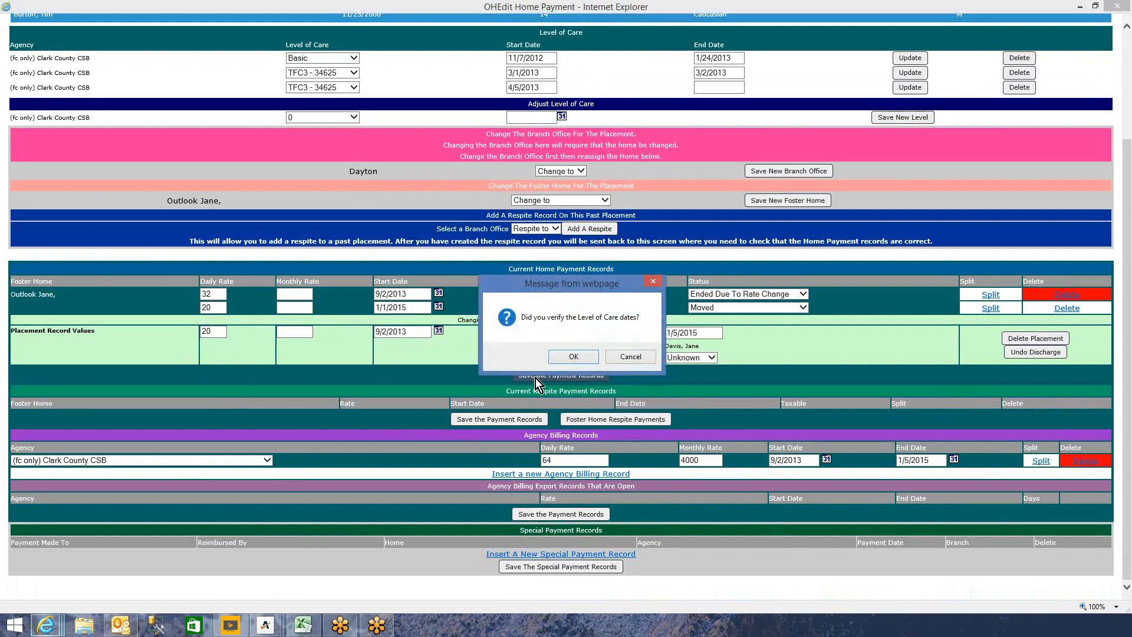
{"action": "left_click", "coordinate": [574, 357]}
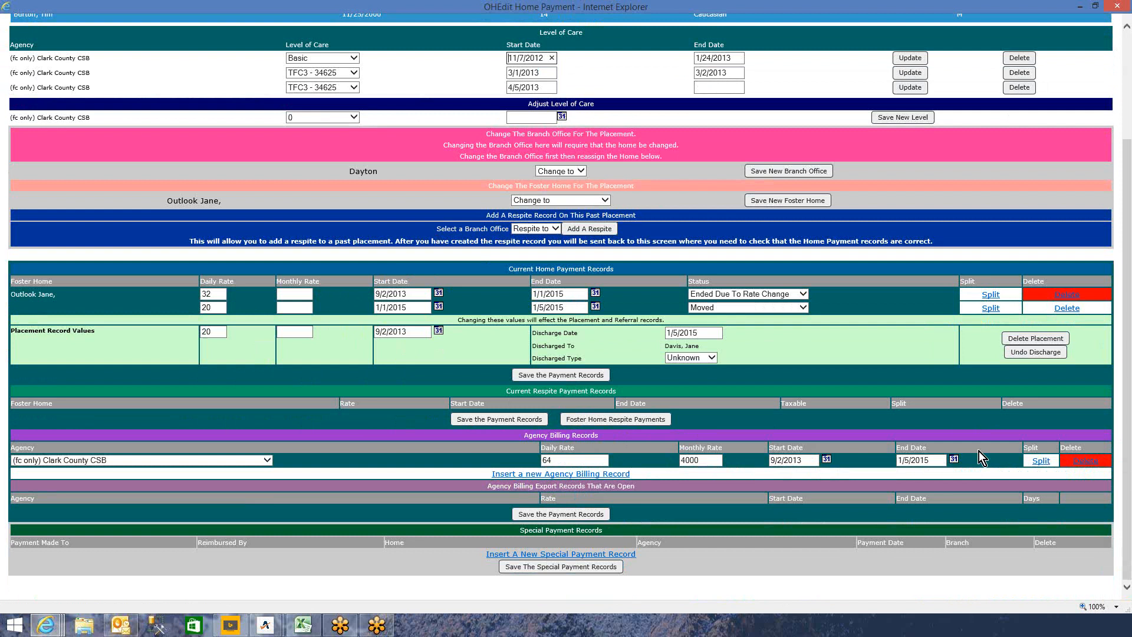
- Split the Clark County CSB agency billing at 1/1/2015 into $64 and a new $44 rate, then save
{"action": "left_click", "coordinate": [1040, 460]}
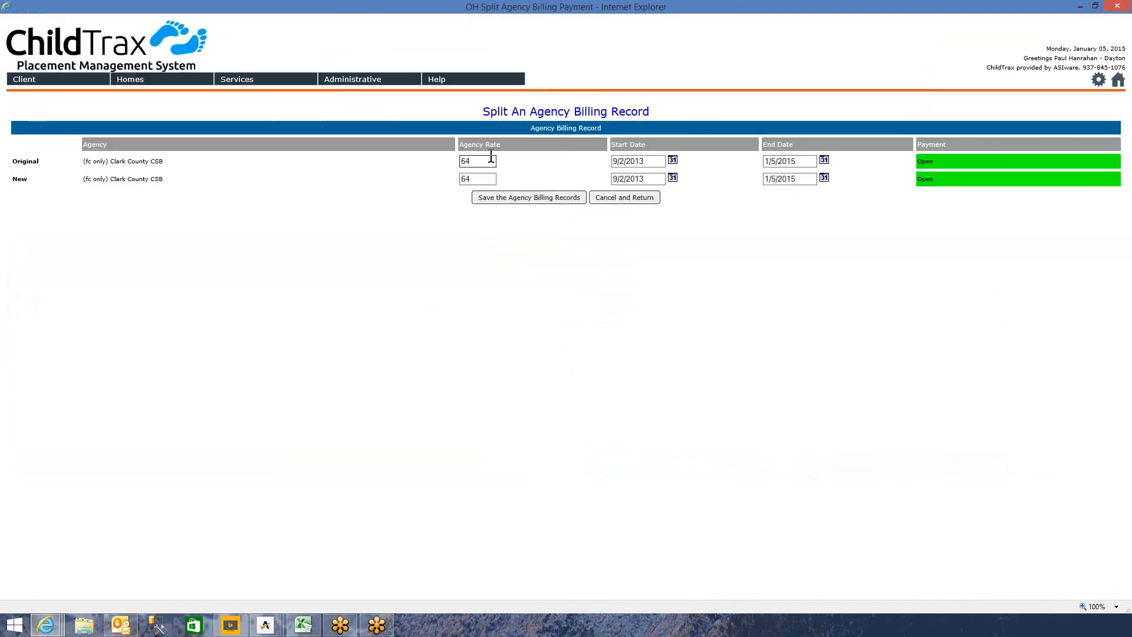
{"action": "double_click", "coordinate": [467, 179]}
{"action": "type", "text": "44"}
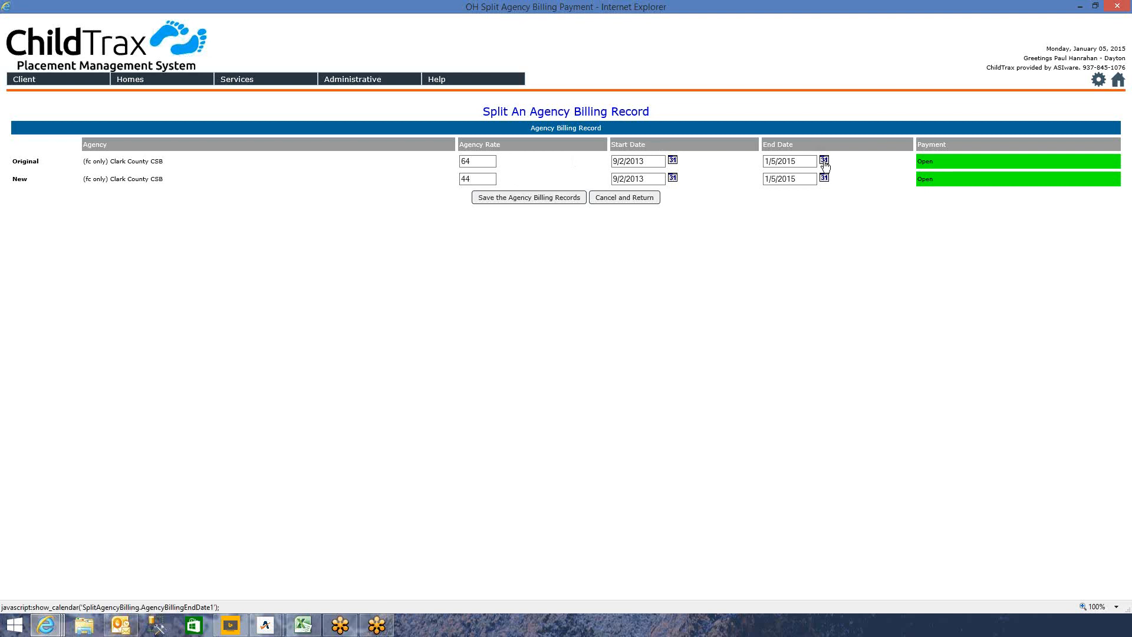
{"action": "left_click", "coordinate": [824, 162]}
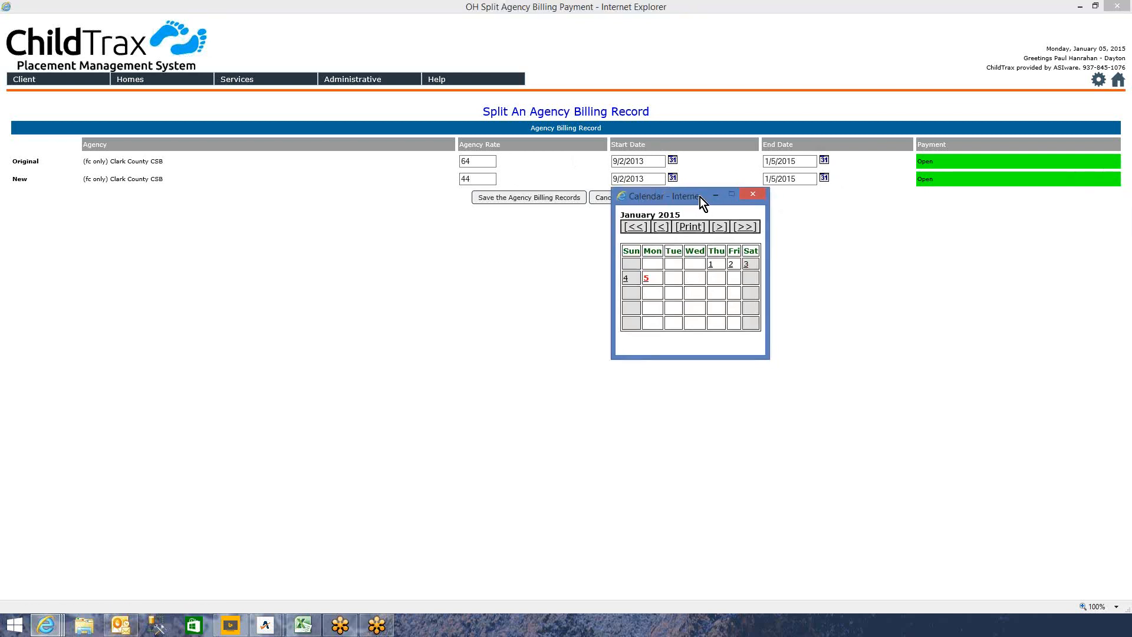
{"action": "left_click", "coordinate": [712, 266]}
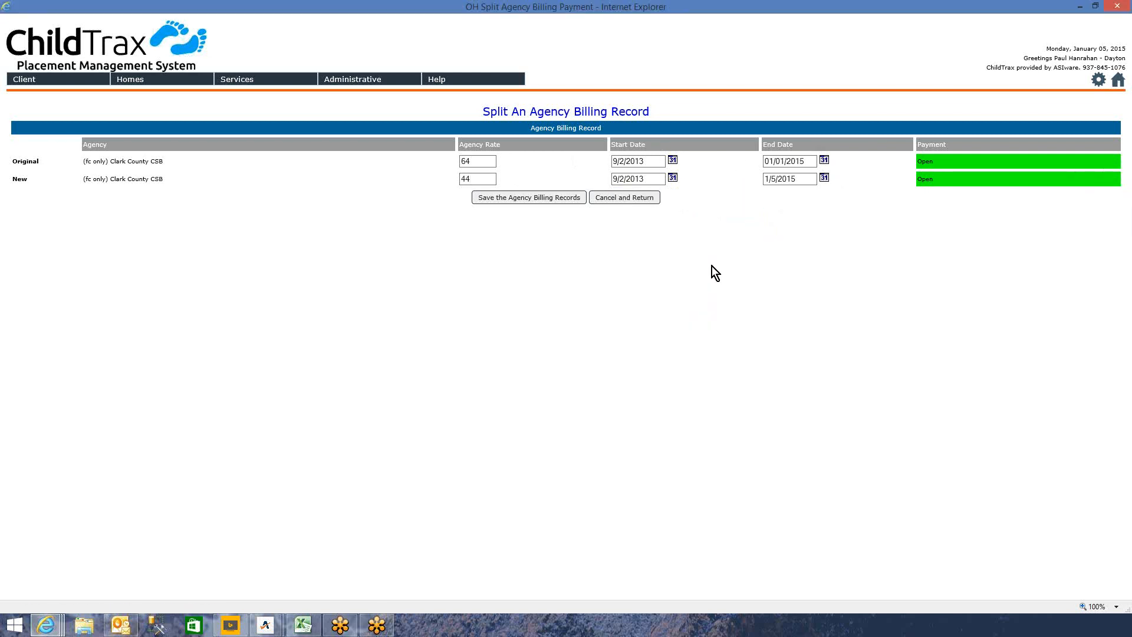
{"action": "left_click", "coordinate": [673, 178]}
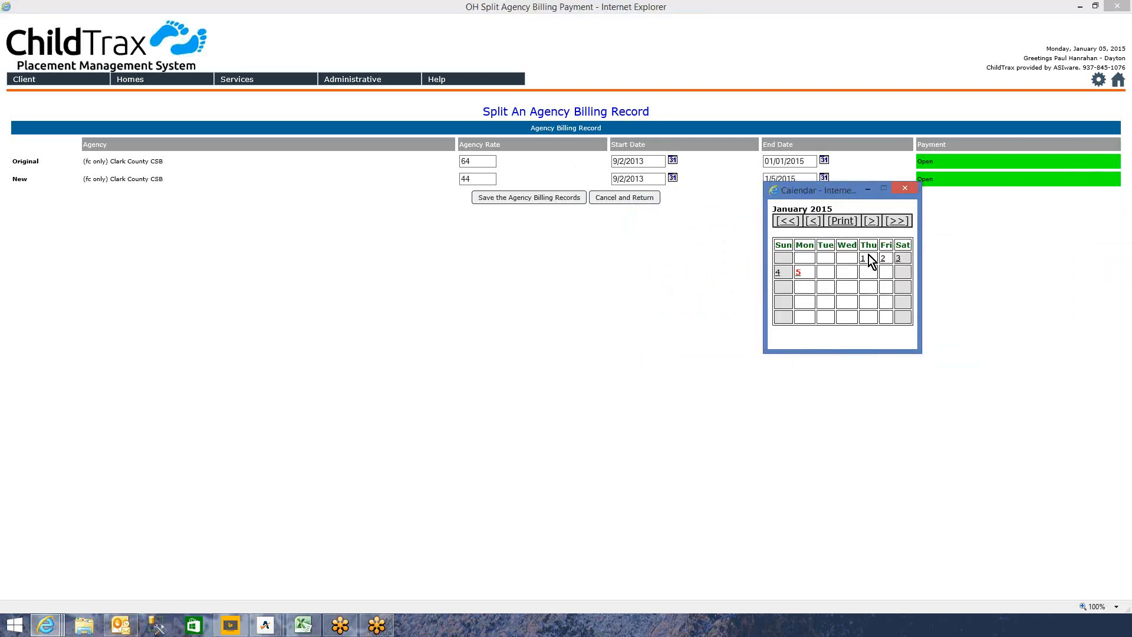
{"action": "left_click", "coordinate": [864, 262]}
{"action": "left_click", "coordinate": [541, 198]}
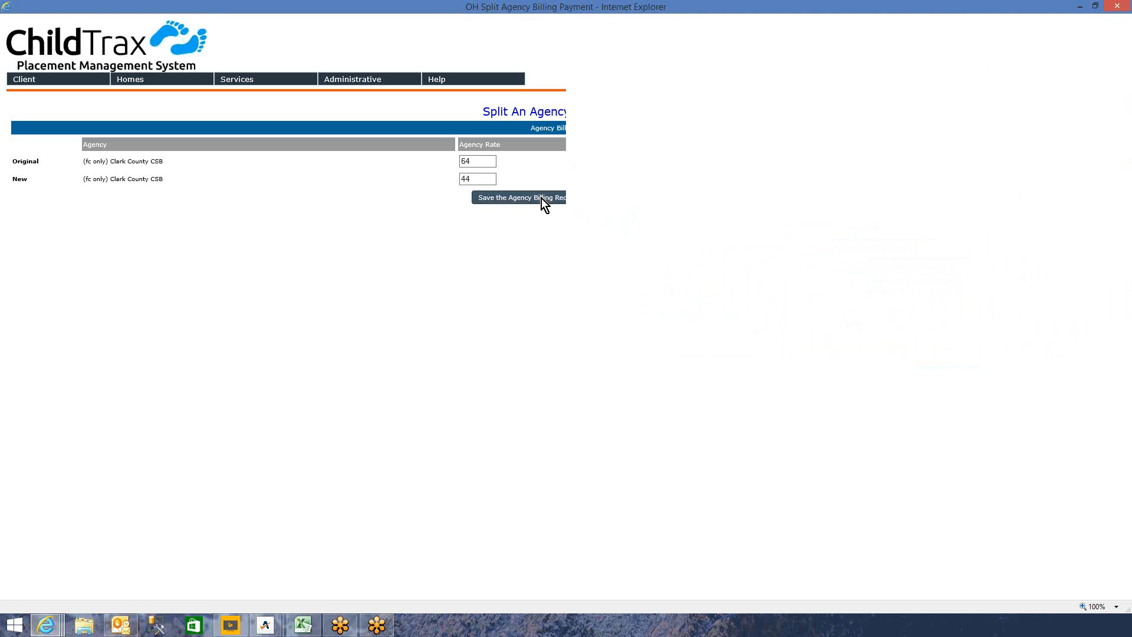
{"action": "scroll", "coordinate": [448, 413], "scroll_direction": "down", "scroll_amount": 3}
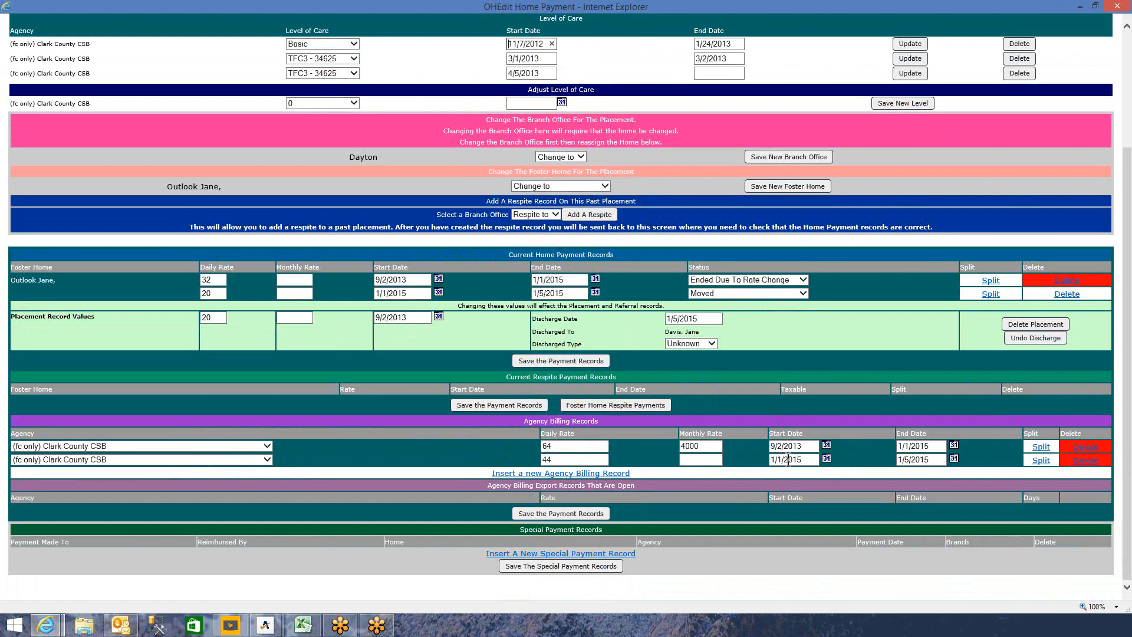
- Give the new $44 agency billing row a 4000 monthly rate and save the payment records
{"action": "left_click", "coordinate": [696, 459]}
{"action": "type", "text": "4000"}
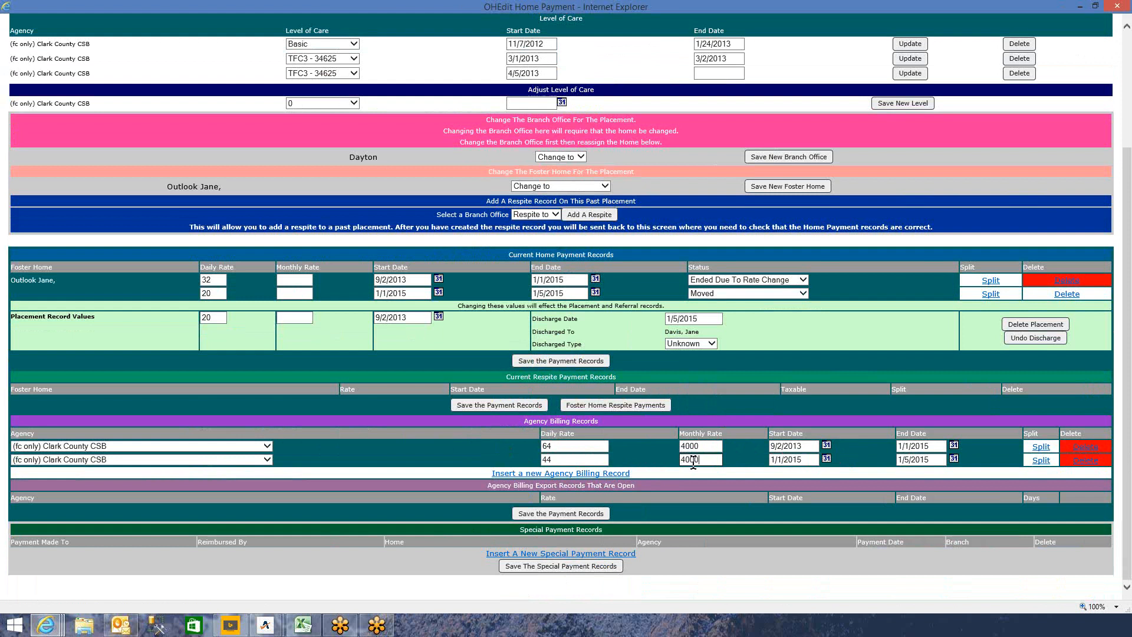
{"action": "left_click", "coordinate": [585, 513]}
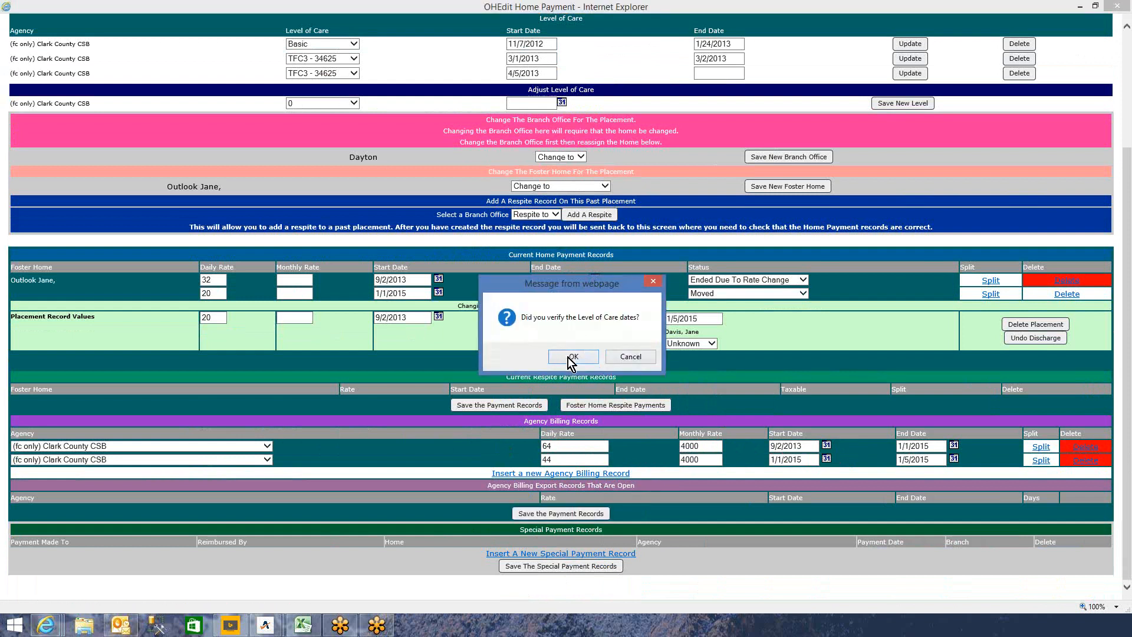
{"action": "left_click", "coordinate": [576, 356]}
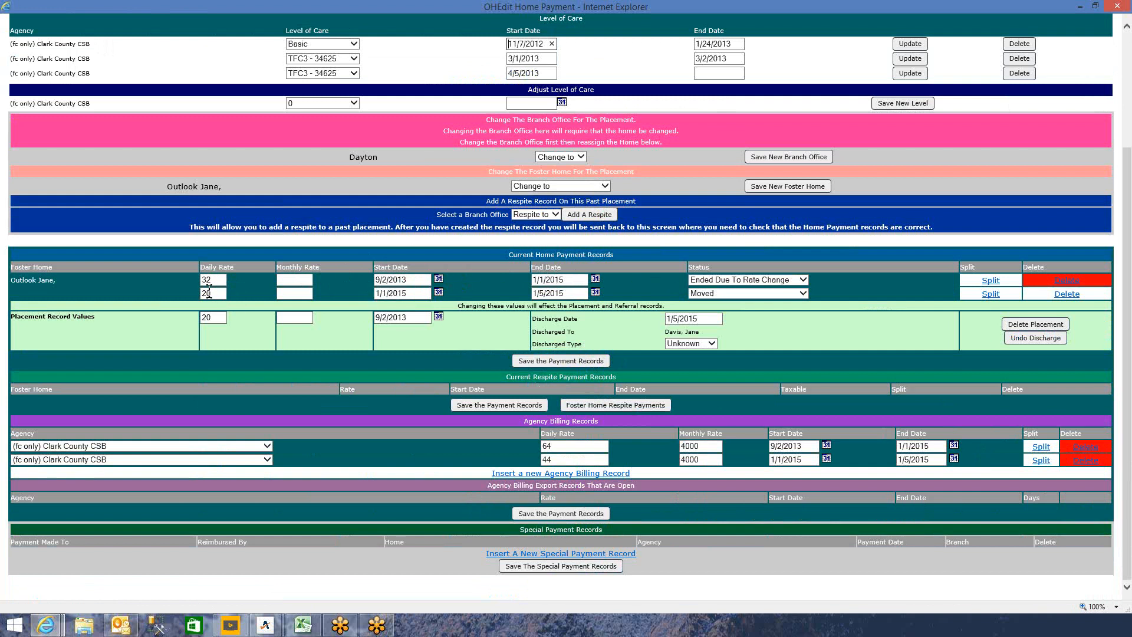
{"action": "left_click", "coordinate": [212, 319]}
- Add a Basic level of care starting January 1, 2015 and save it
{"action": "scroll", "coordinate": [363, 283], "scroll_direction": "up", "scroll_amount": 3}
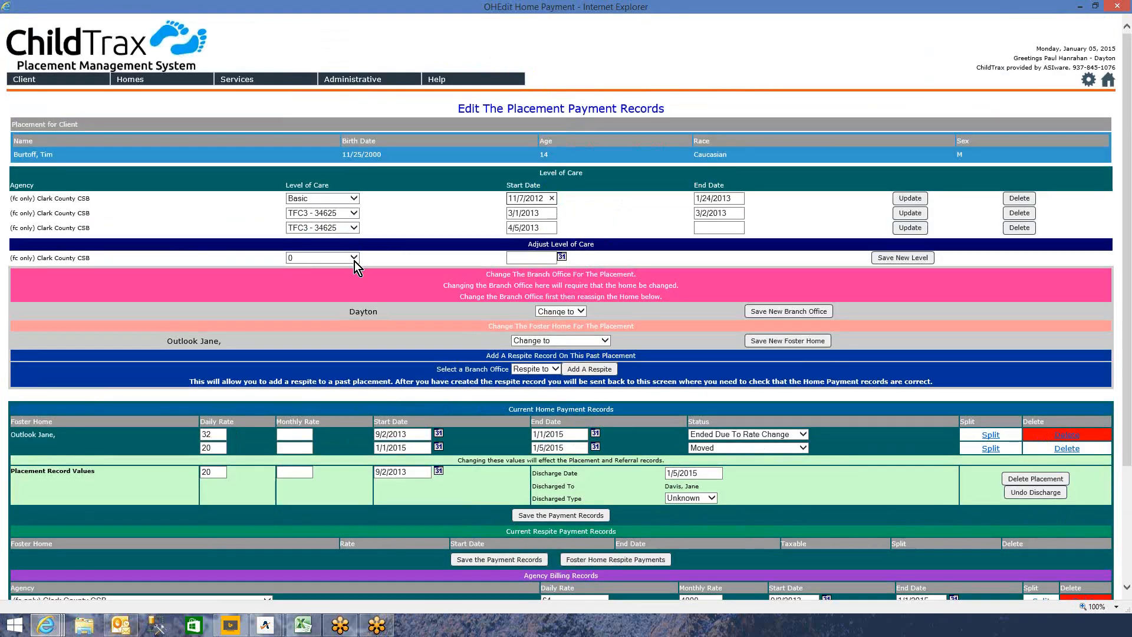
{"action": "left_click", "coordinate": [354, 261]}
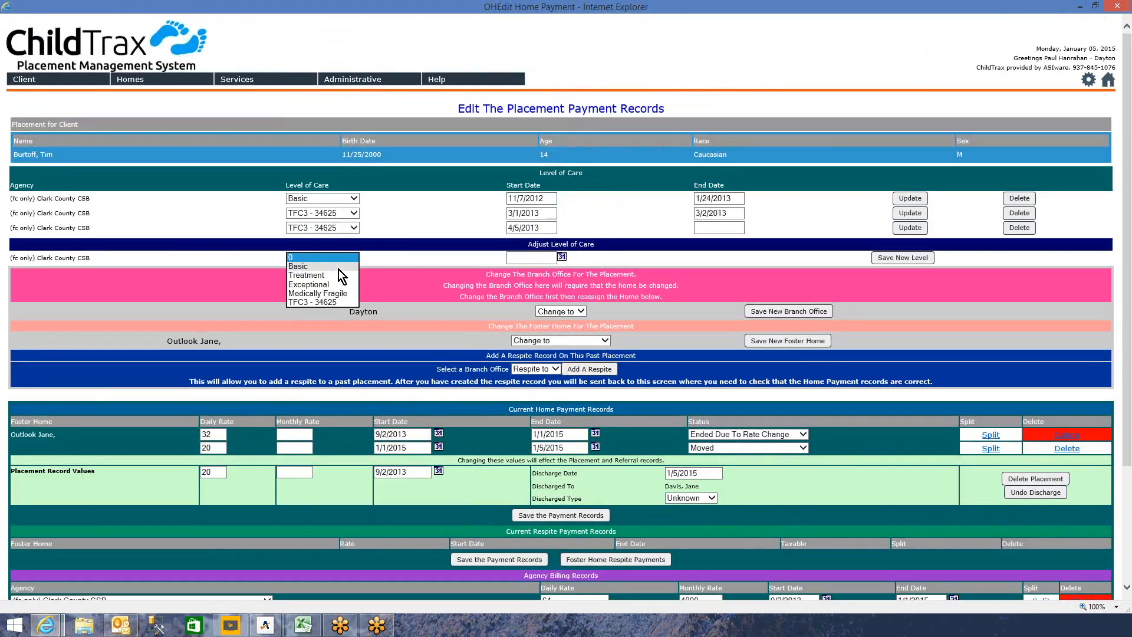
{"action": "left_click", "coordinate": [341, 268]}
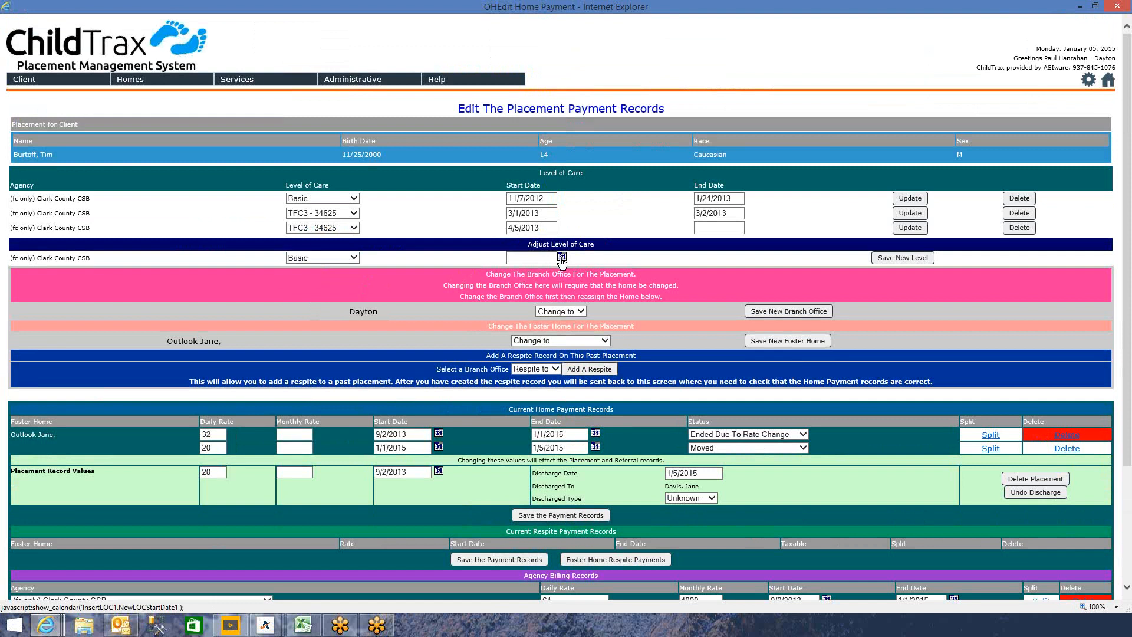
{"action": "left_click", "coordinate": [561, 256]}
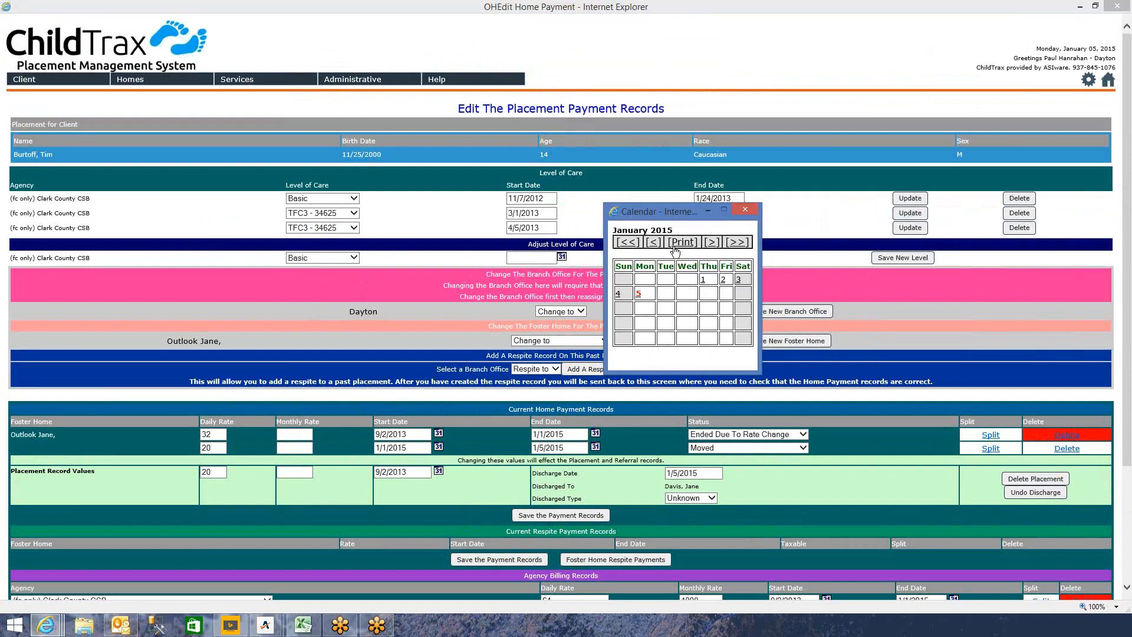
{"action": "left_click", "coordinate": [706, 281]}
{"action": "left_click", "coordinate": [925, 232]}
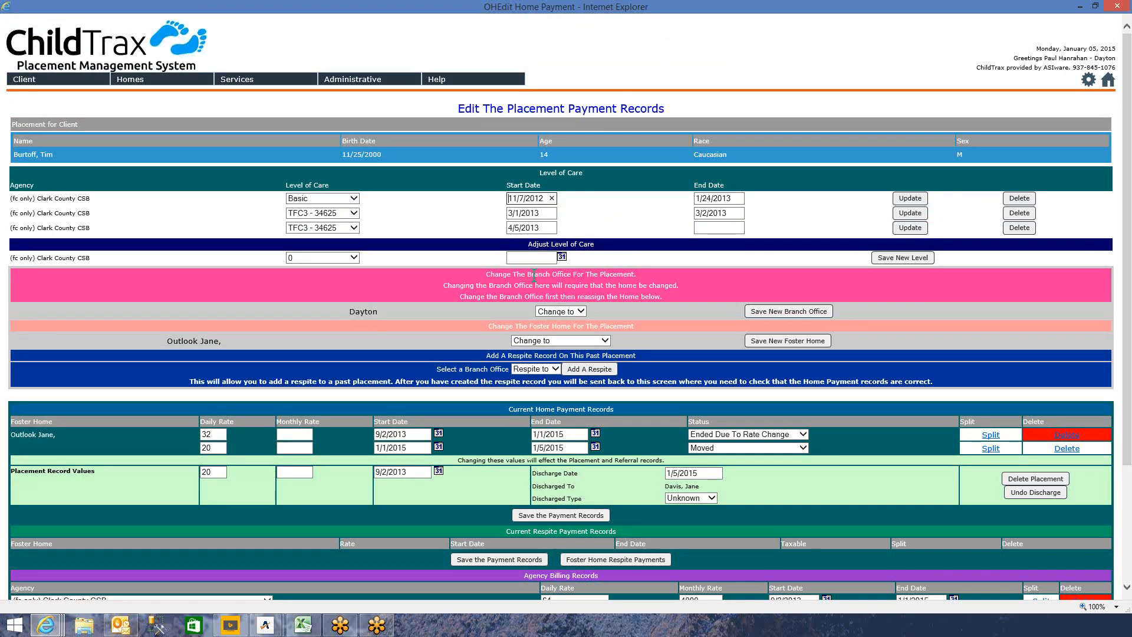
- Re-select Basic with a 1/1/2015 start date and save the new level again
{"action": "left_click", "coordinate": [353, 258]}
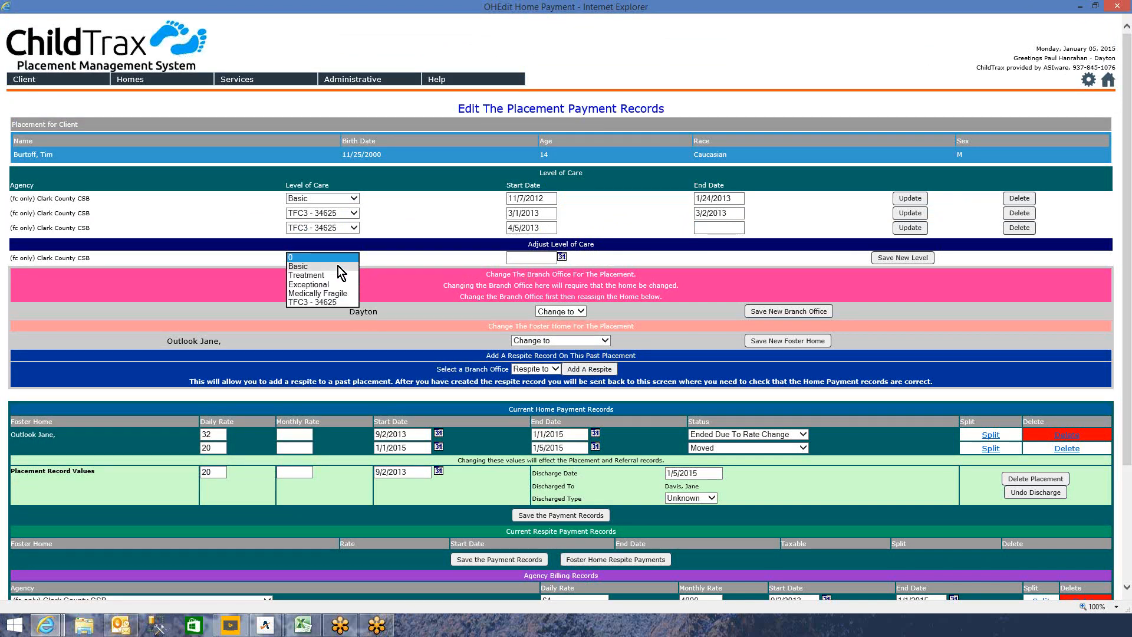
{"action": "left_click", "coordinate": [338, 266]}
{"action": "left_click", "coordinate": [562, 258]}
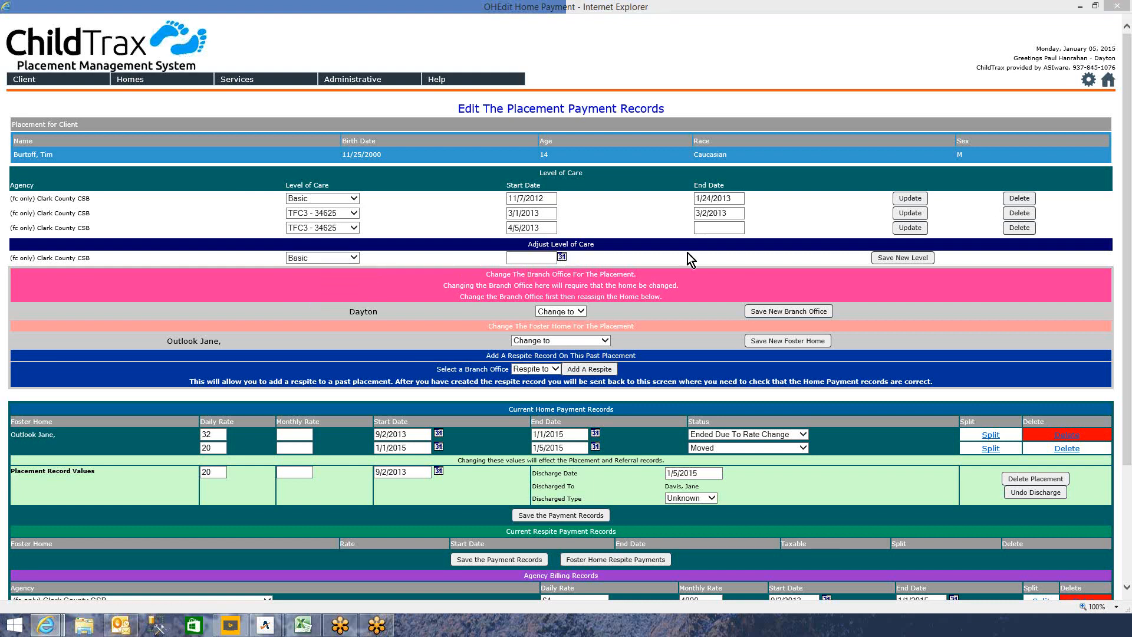
{"action": "left_click_drag", "start_coordinate": [1131, 224], "coordinate": [744, 217]}
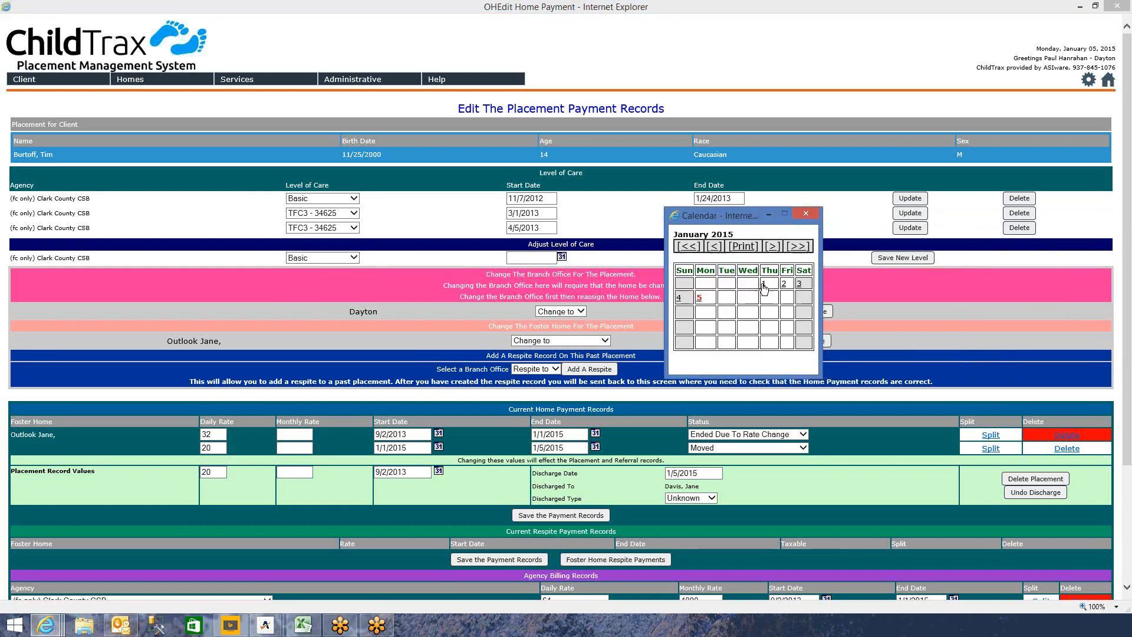
{"action": "left_click", "coordinate": [764, 286]}
{"action": "left_click", "coordinate": [900, 261]}
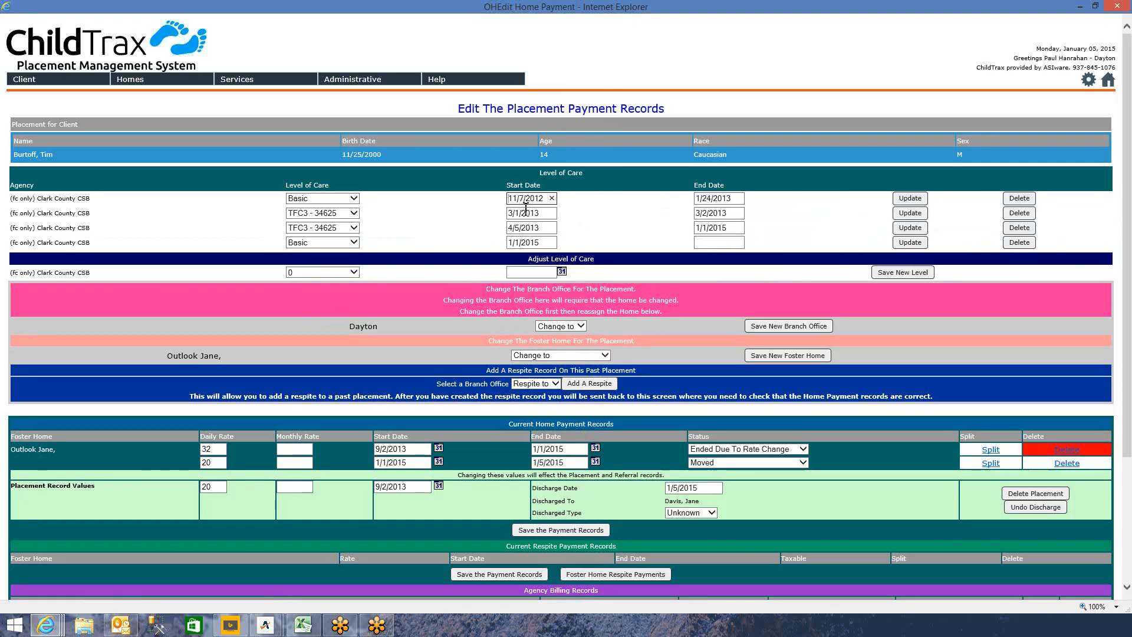
- Close the payment records window and refresh the client history page
{"action": "left_click", "coordinate": [1117, 7]}
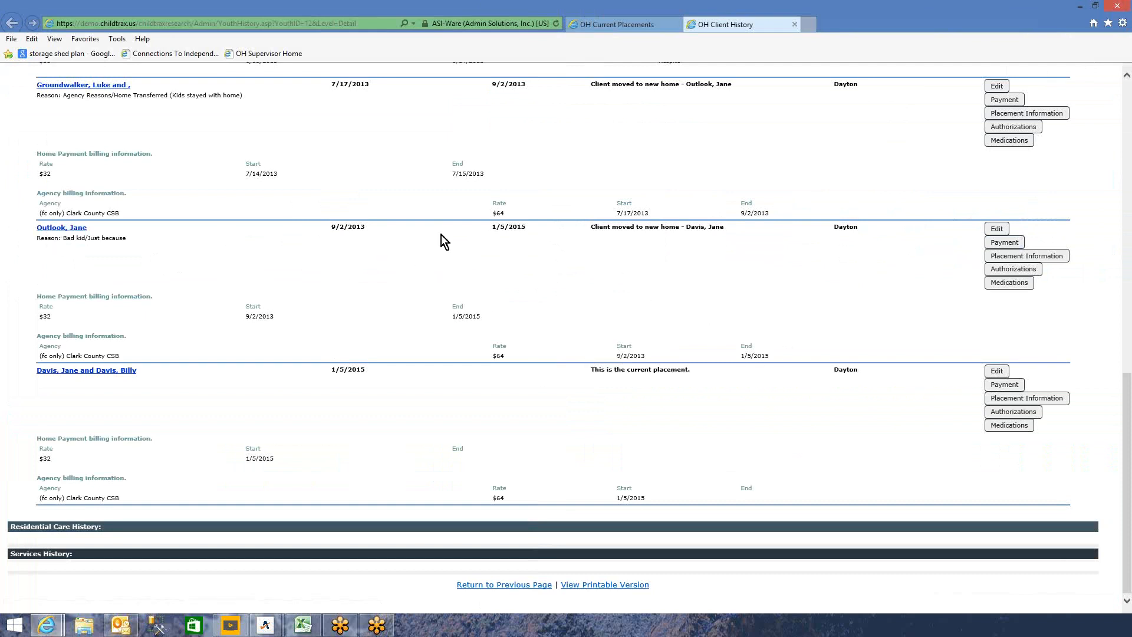
{"action": "right_click", "coordinate": [602, 267]}
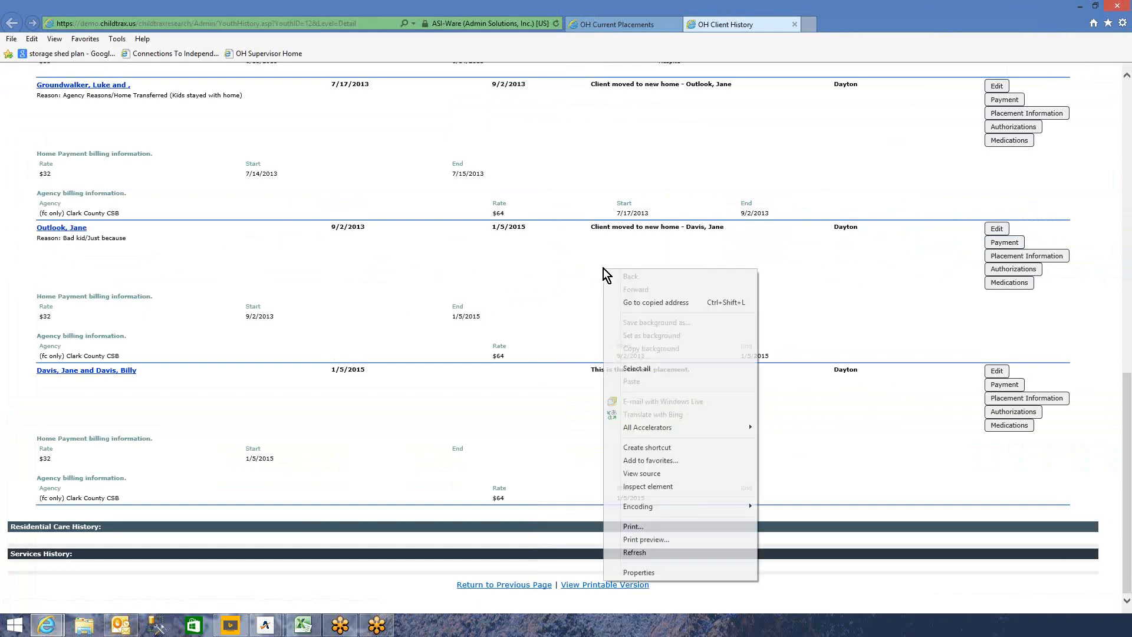
{"action": "left_click", "coordinate": [669, 551]}
- Log back into ChildTrax with the user's e-mail and password after the session timeout
{"action": "left_click", "coordinate": [545, 168]}
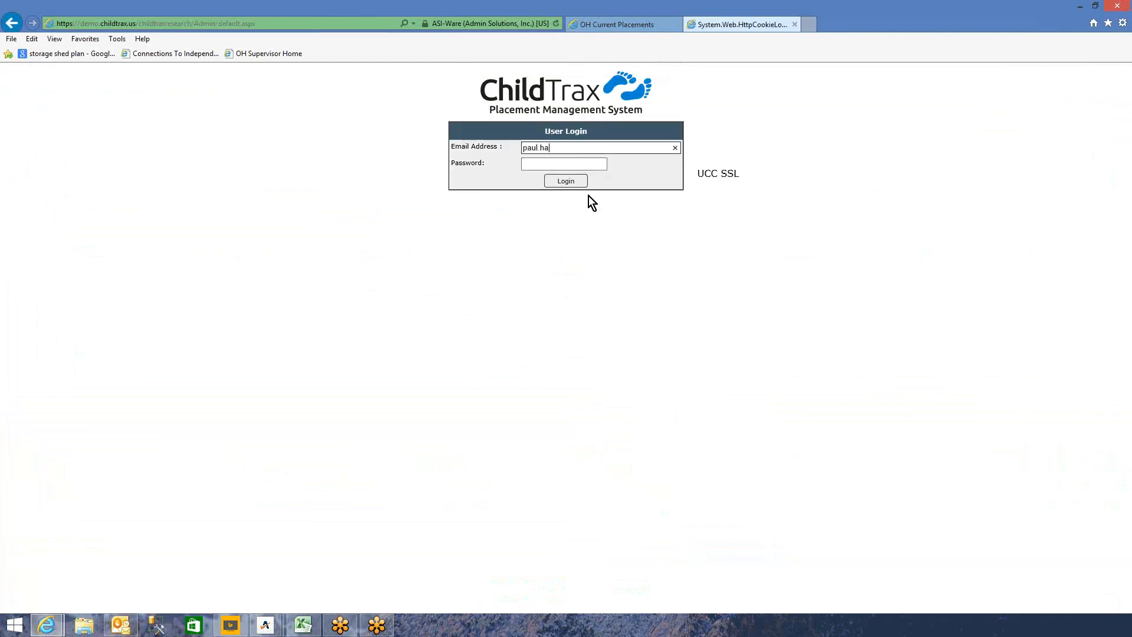
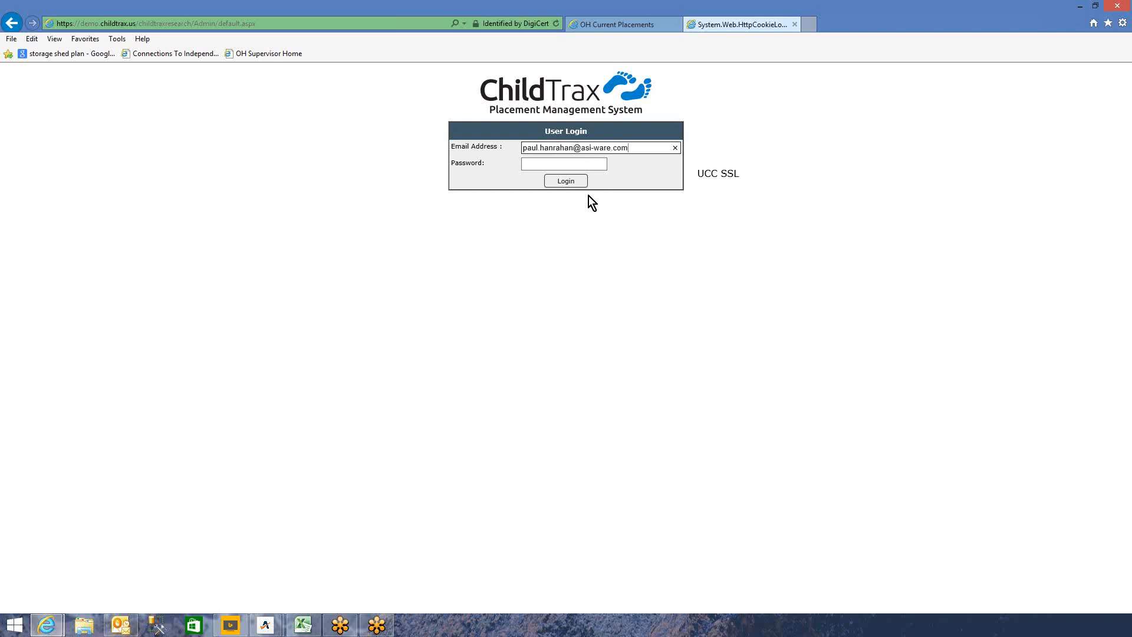
{"action": "key", "text": "Tab"}
{"action": "type", "text": "•••••••"}
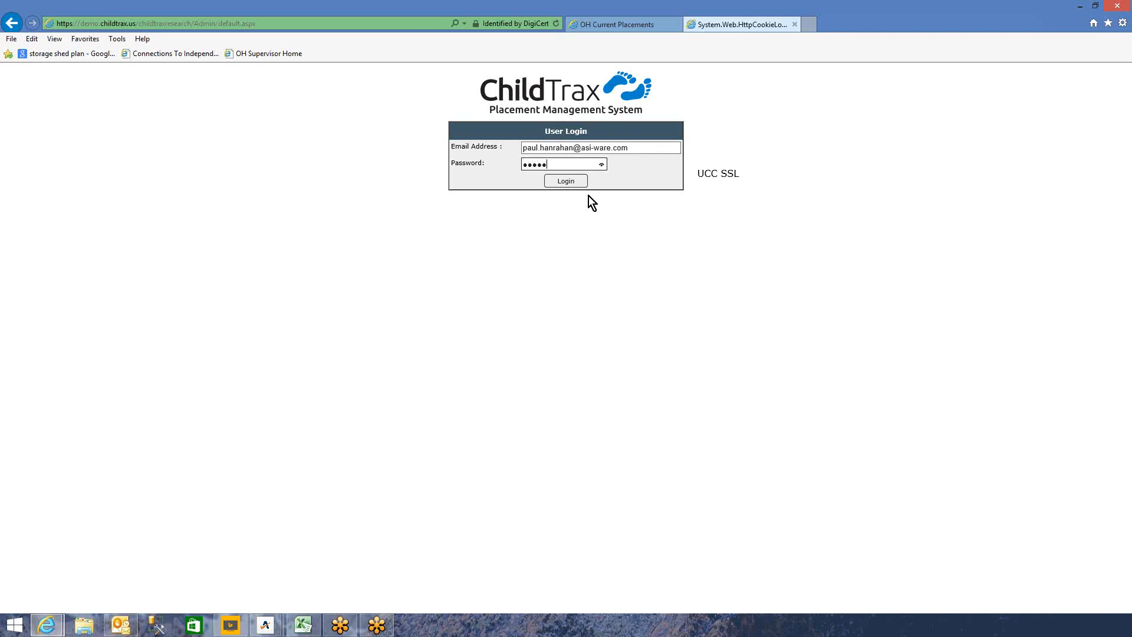
{"action": "key", "text": "Return"}
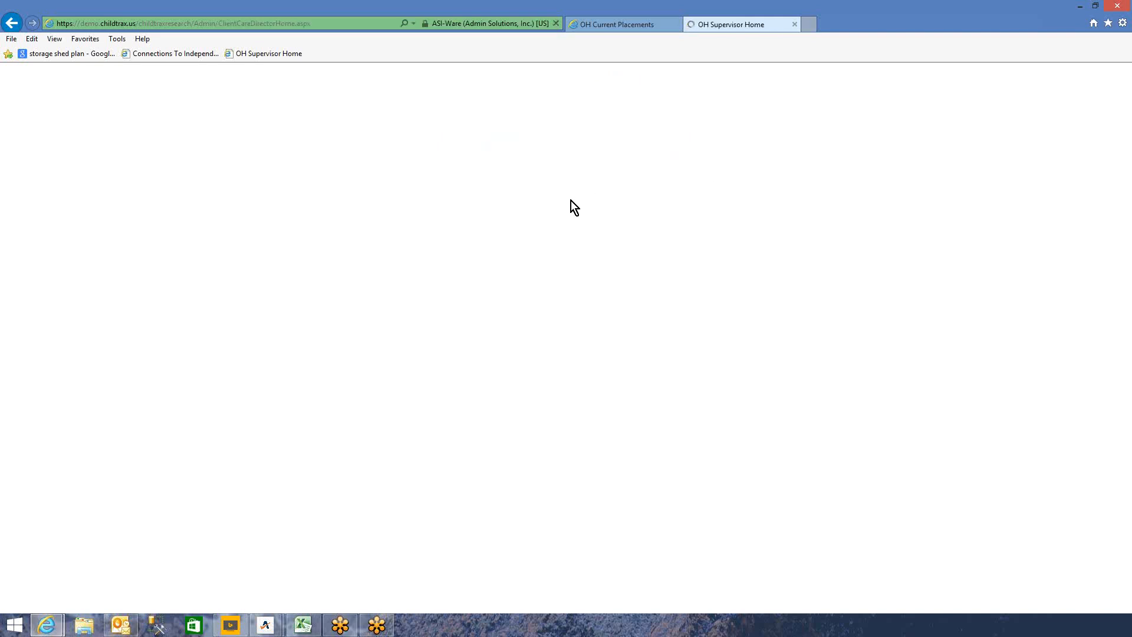
- Close Supervisor Home and reopen the client's history to review the split 1/1/2015 rates
{"action": "left_click", "coordinate": [795, 24]}
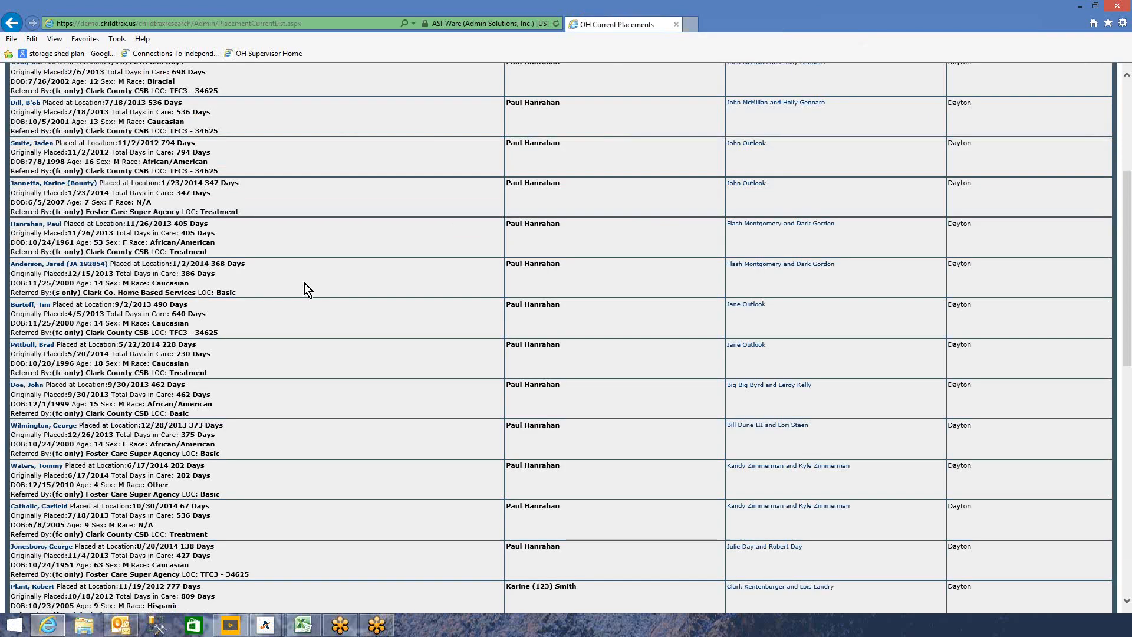
{"action": "left_click", "coordinate": [40, 304]}
{"action": "scroll", "coordinate": [489, 295], "scroll_direction": "down", "scroll_amount": 15}
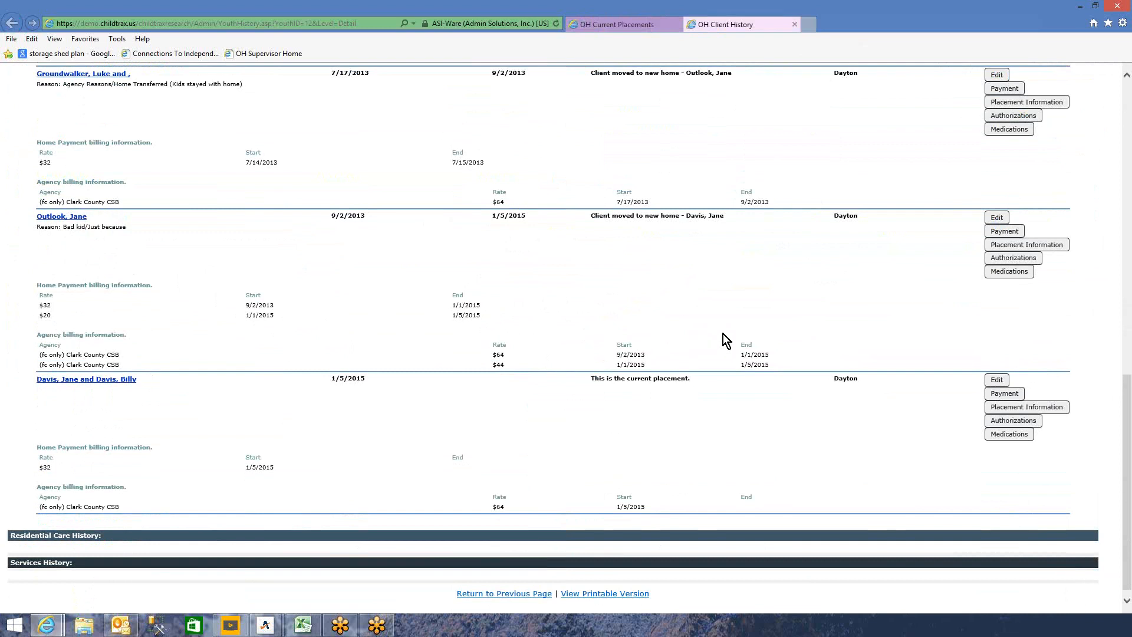
{"action": "scroll", "coordinate": [398, 416], "scroll_direction": "down", "scroll_amount": 1}
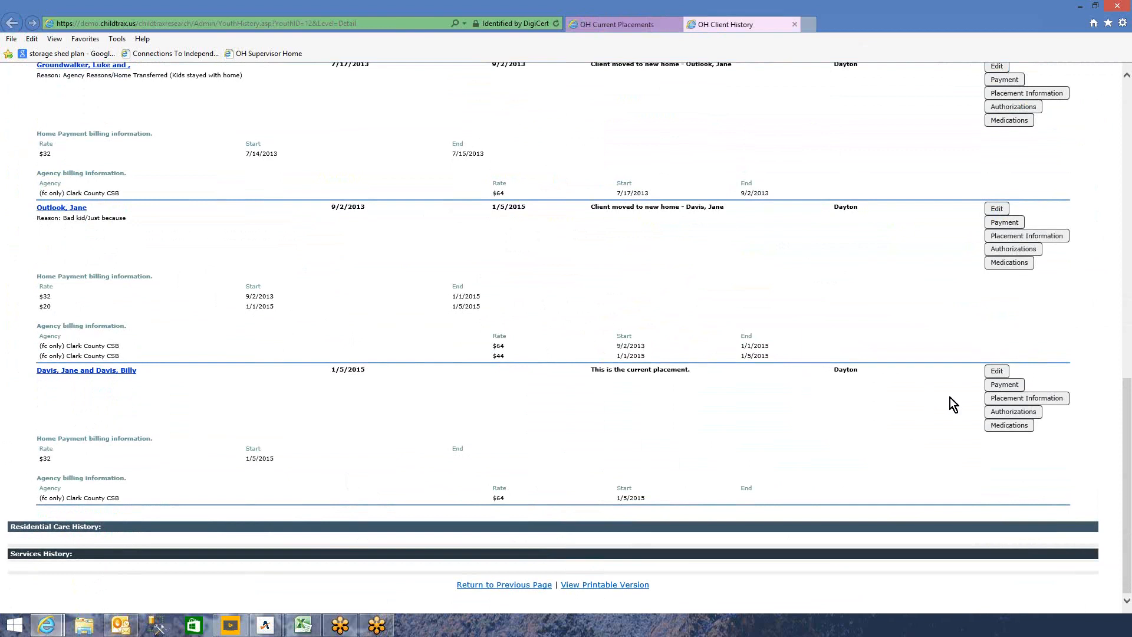
- Change the current placement's home daily rate to 20 and agency daily rate to 44, and save
{"action": "left_click", "coordinate": [993, 386]}
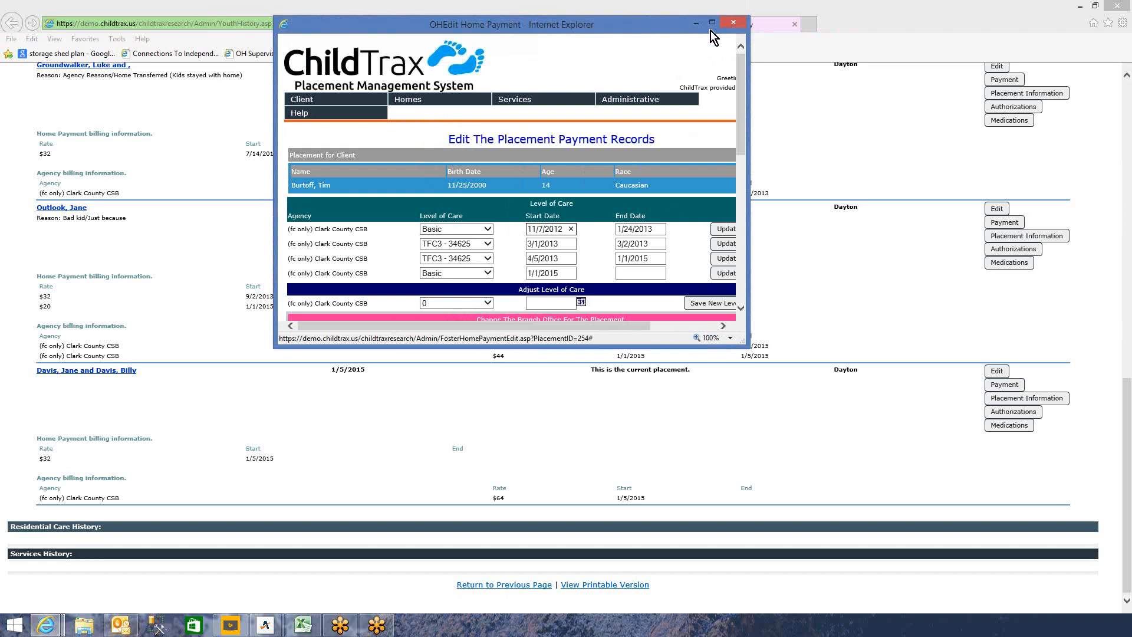
{"action": "left_click", "coordinate": [713, 24]}
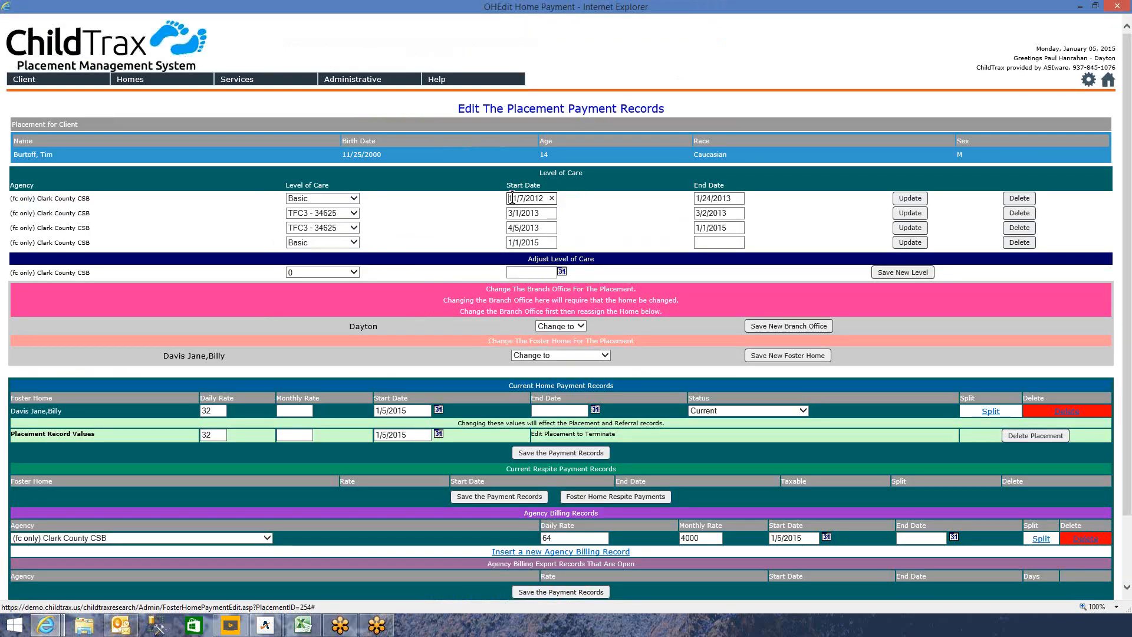
{"action": "scroll", "coordinate": [412, 395], "scroll_direction": "down", "scroll_amount": 2}
{"action": "left_click_drag", "start_coordinate": [219, 333], "coordinate": [186, 344]}
{"action": "type", "text": "2"}
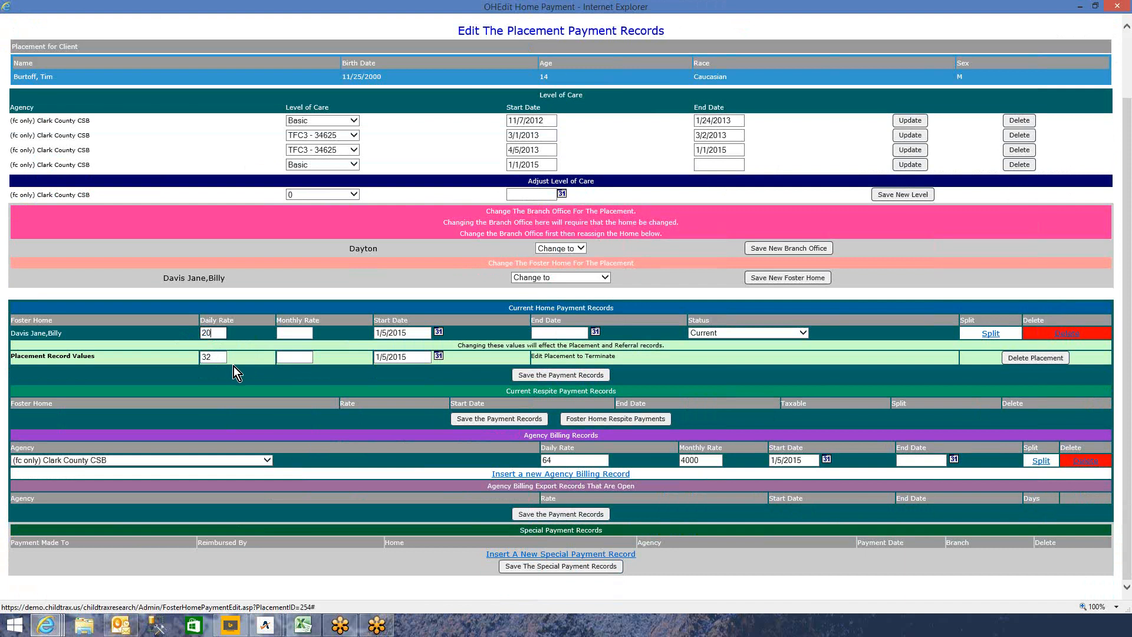
{"action": "left_click_drag", "start_coordinate": [214, 354], "coordinate": [175, 360]}
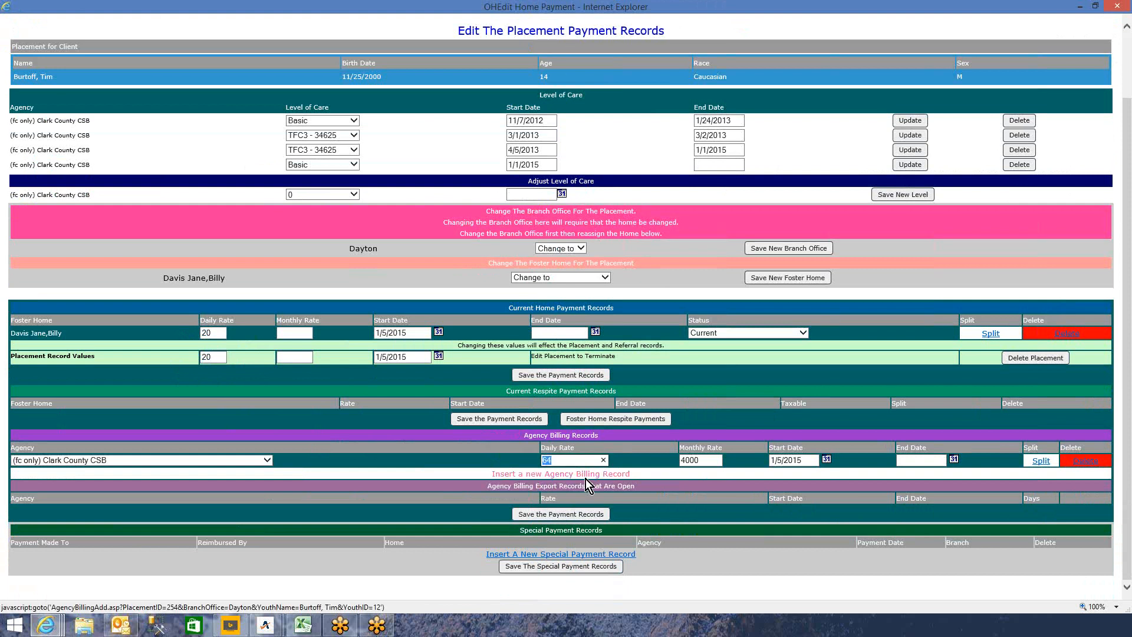
{"action": "type", "text": "44"}
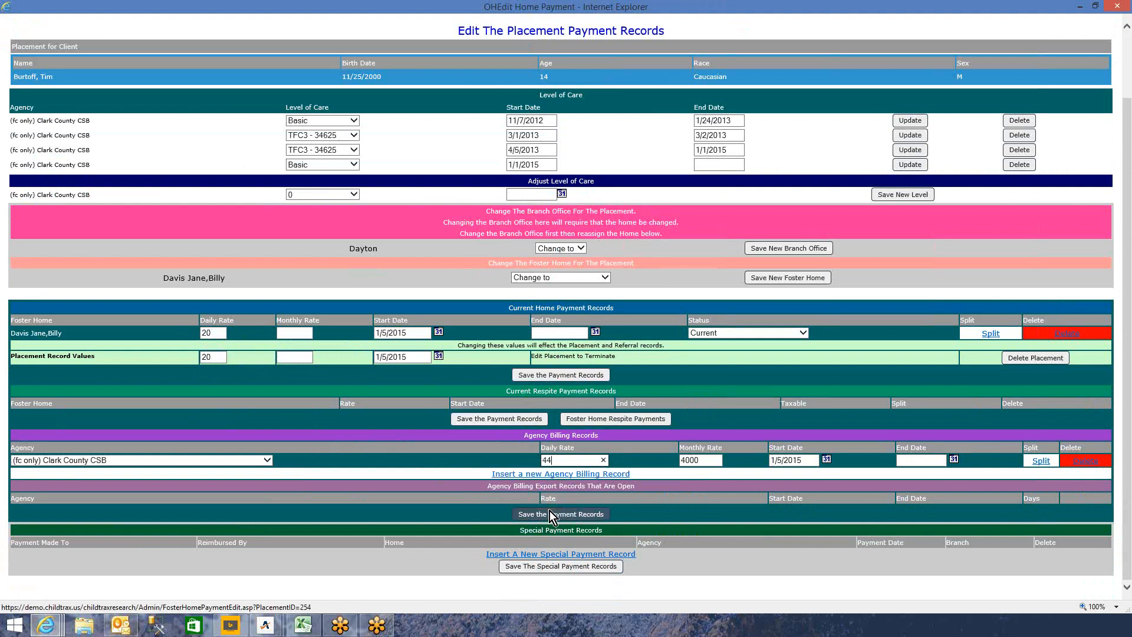
{"action": "left_click", "coordinate": [540, 374]}
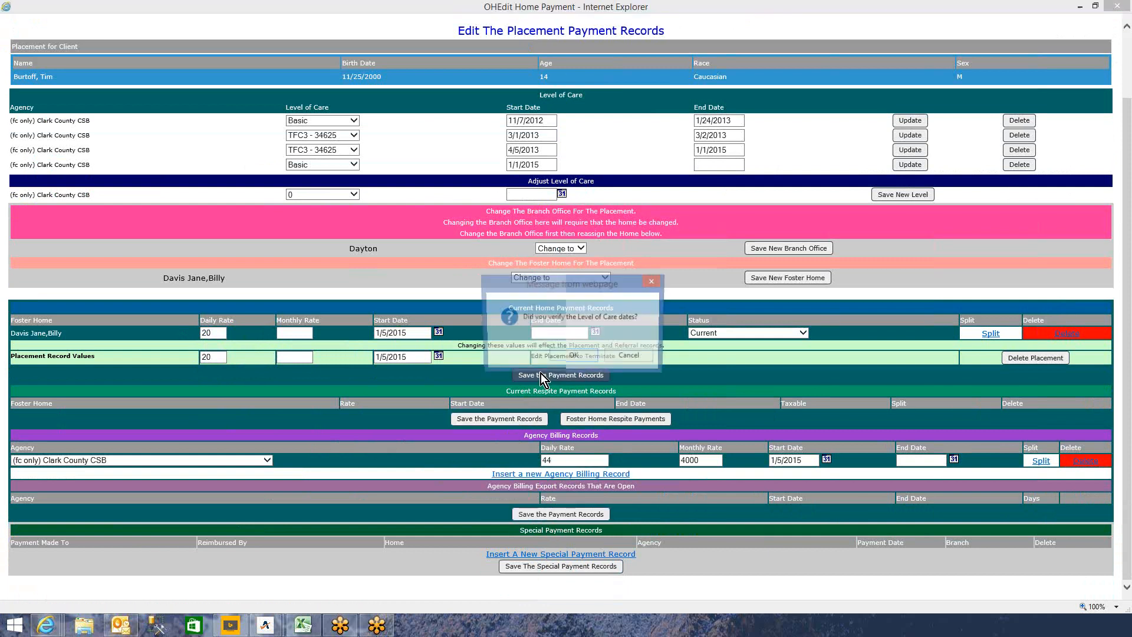
{"action": "left_click", "coordinate": [580, 352]}
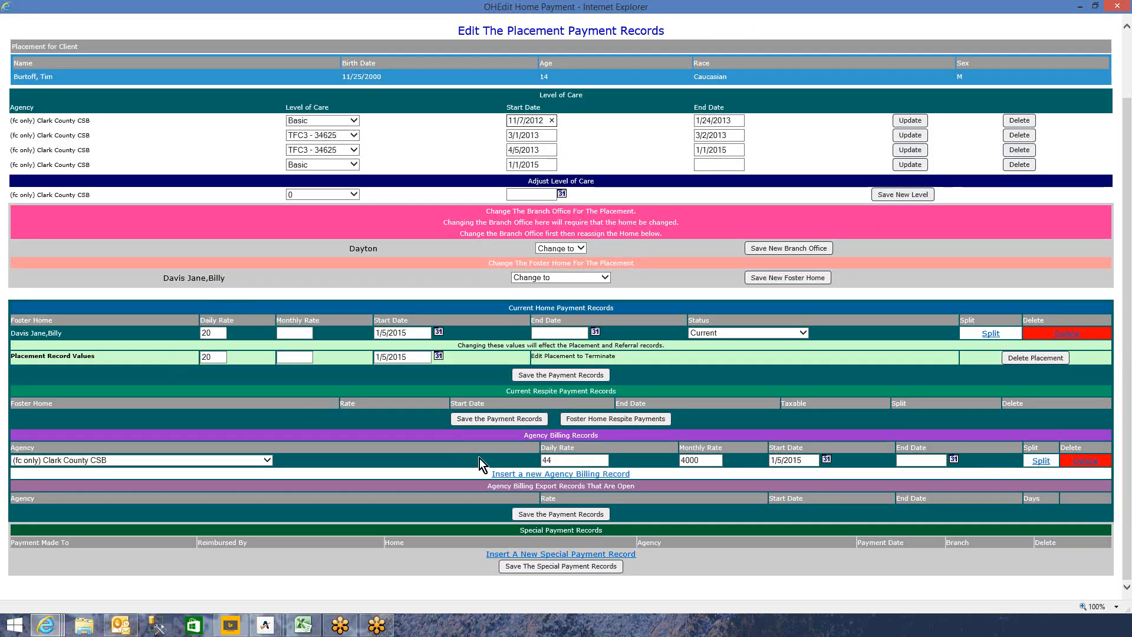
{"action": "left_click", "coordinate": [1116, 7]}
- Refresh the client history and verify the current placement's $20 home and $44 agency rates
{"action": "right_click", "coordinate": [573, 409]}
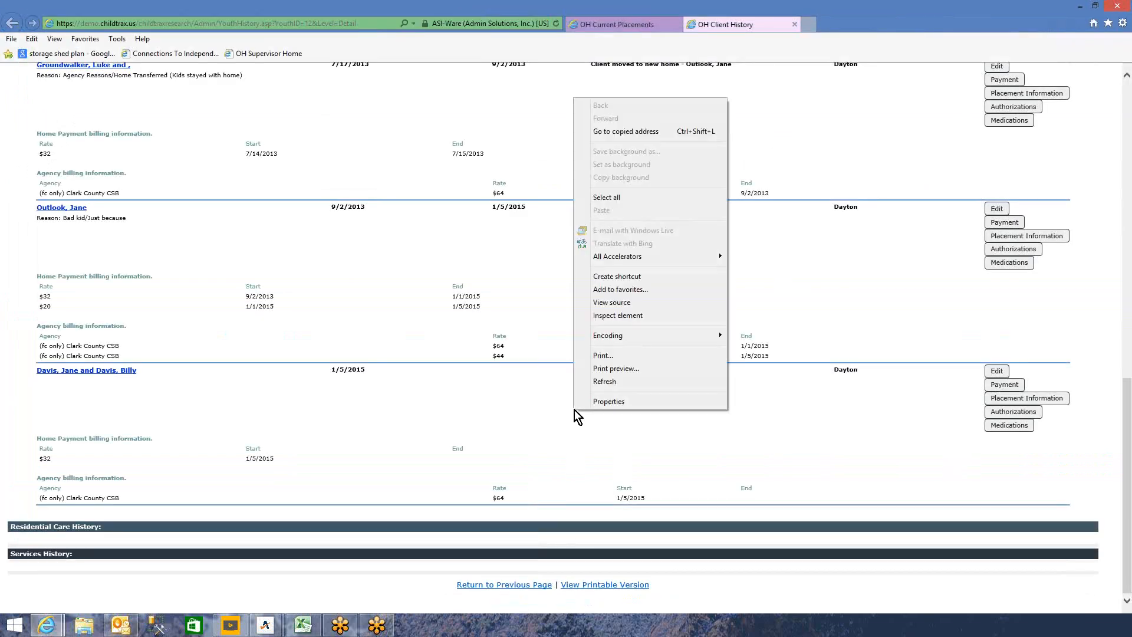
{"action": "left_click", "coordinate": [621, 381]}
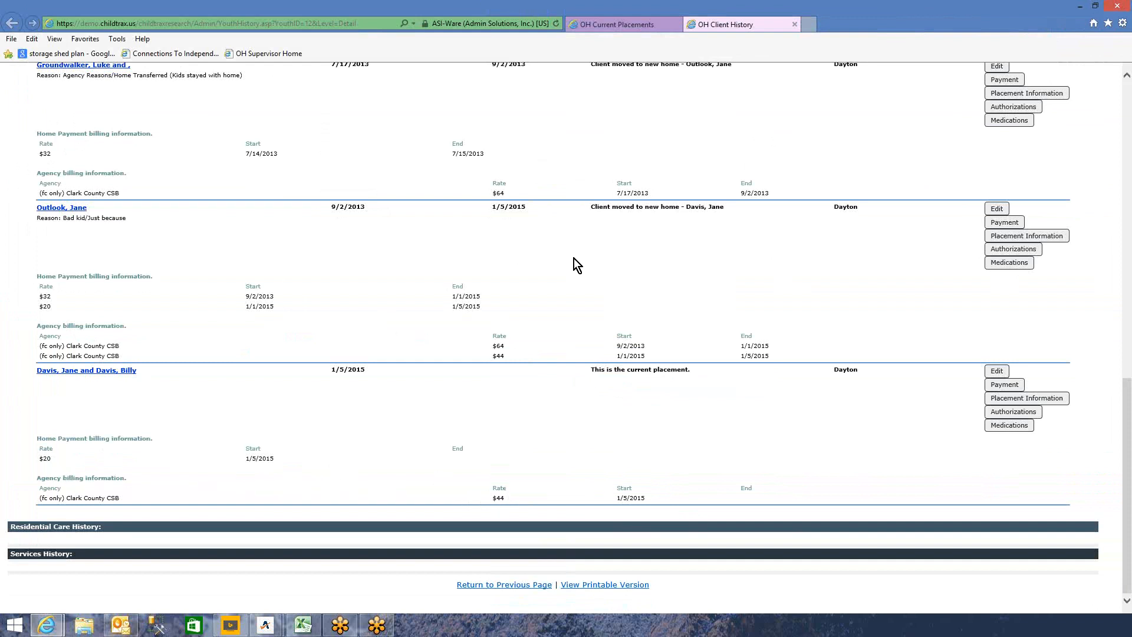
{"action": "scroll", "coordinate": [574, 258], "scroll_direction": "up", "scroll_amount": 15}
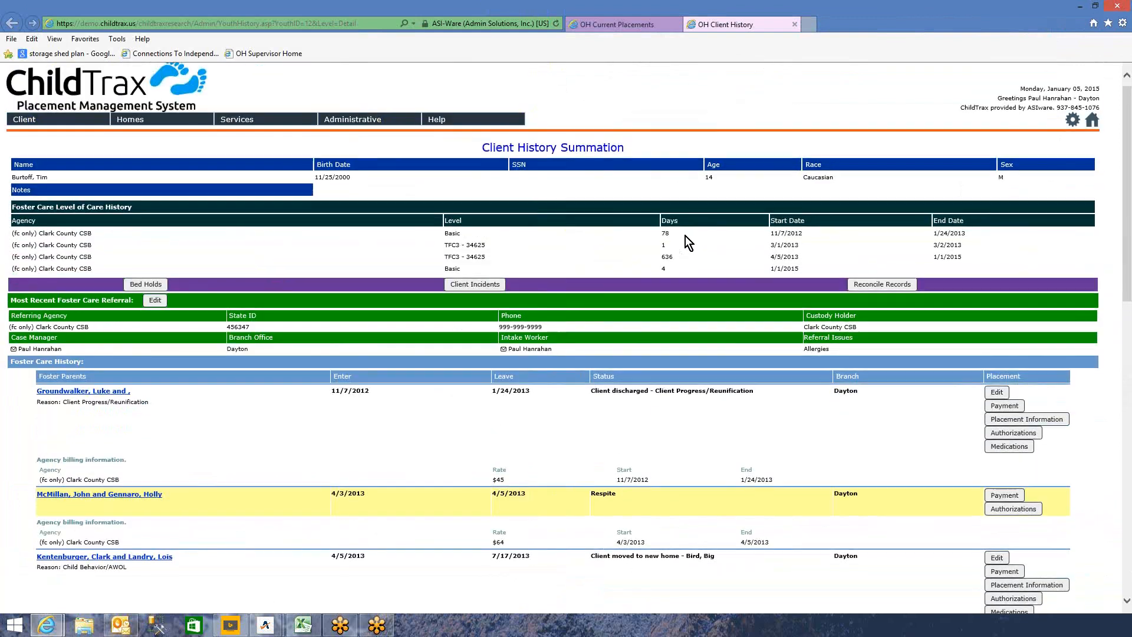
{"action": "scroll", "coordinate": [684, 238], "scroll_direction": "down", "scroll_amount": 15}
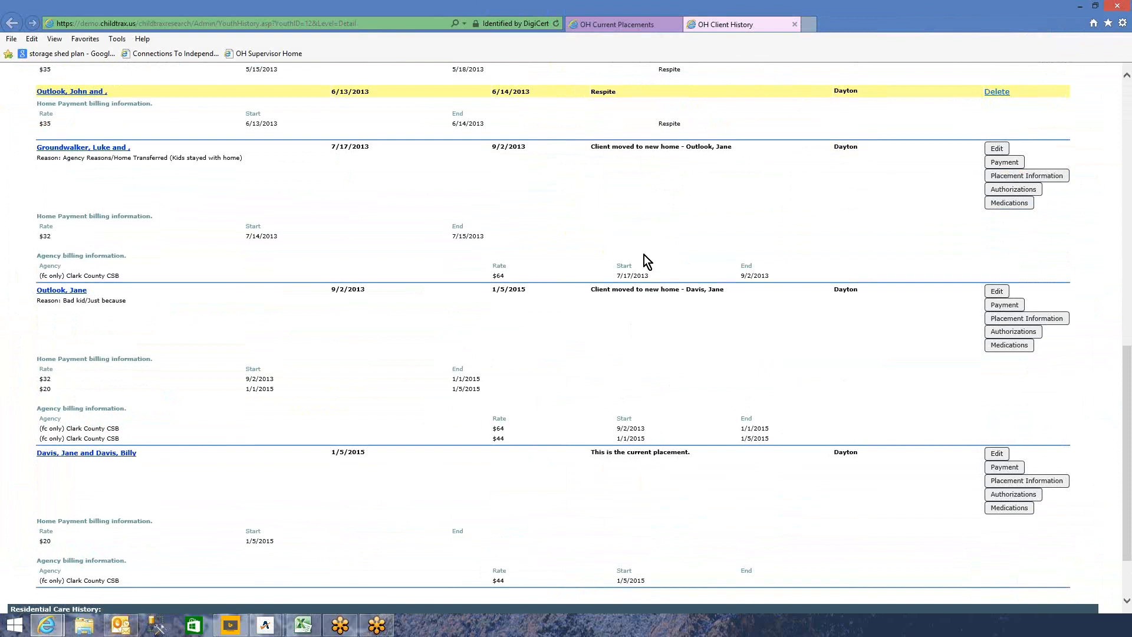
{"action": "left_click_drag", "start_coordinate": [655, 227], "coordinate": [658, 256]}
{"action": "left_click", "coordinate": [719, 175]}
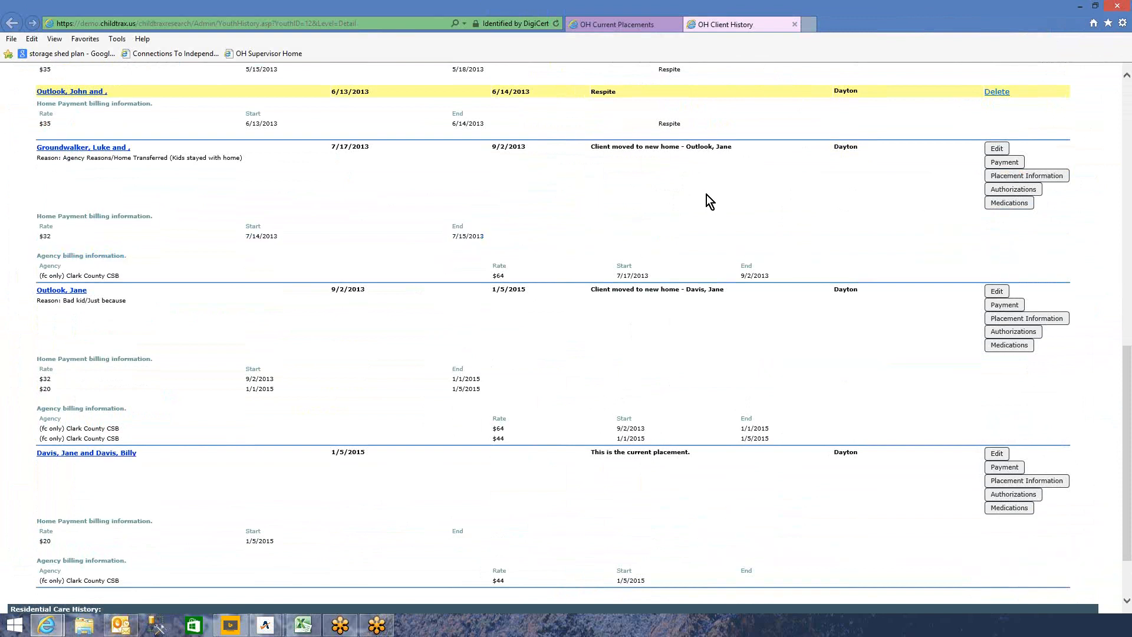